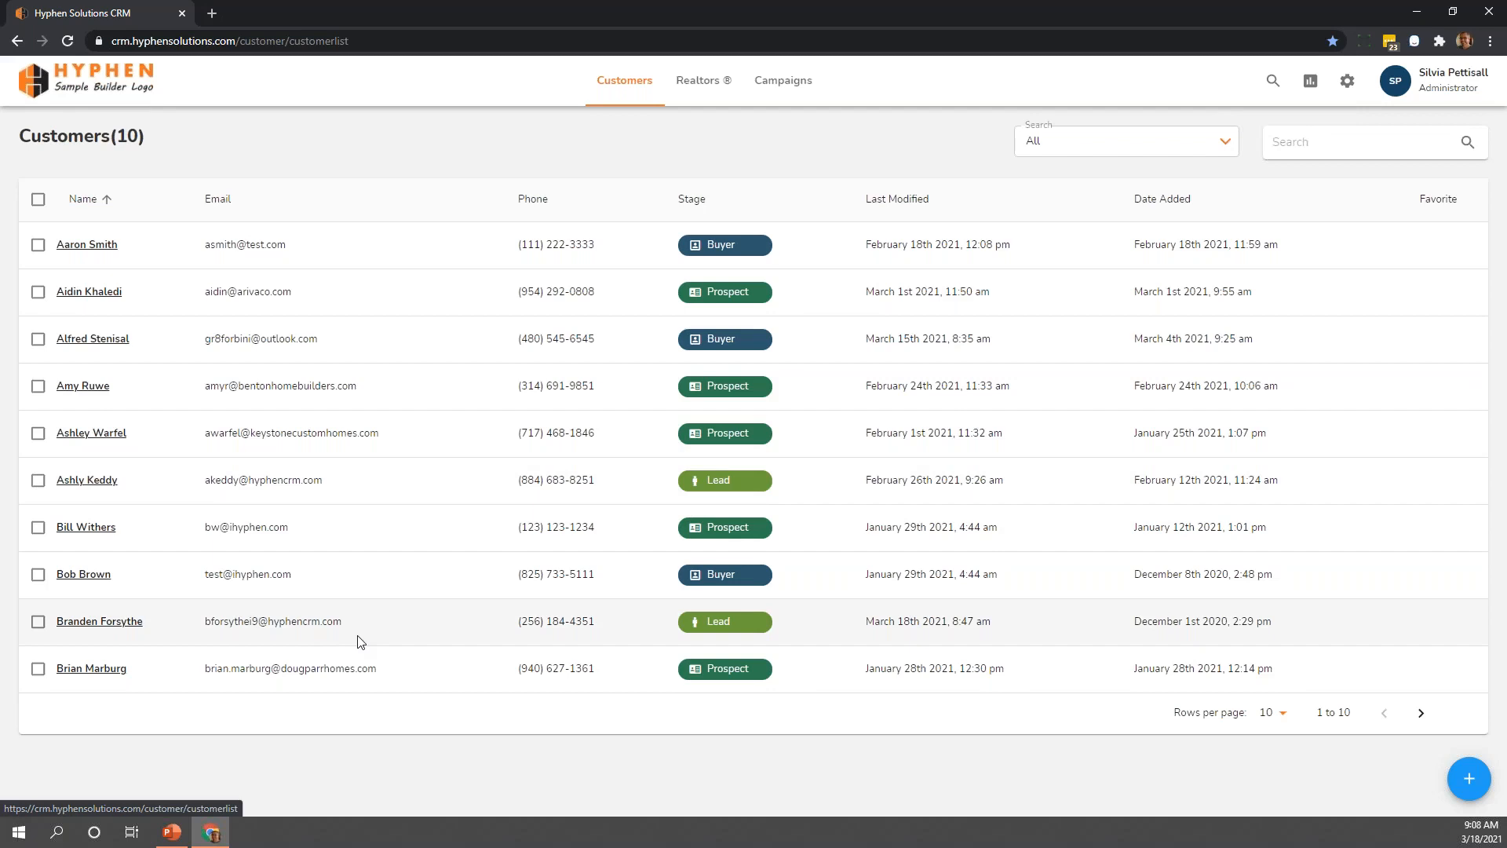
# Open the profile of the Lead customer last modified March 18th 2021 and review its source and contact method
pyautogui.click(111, 626)
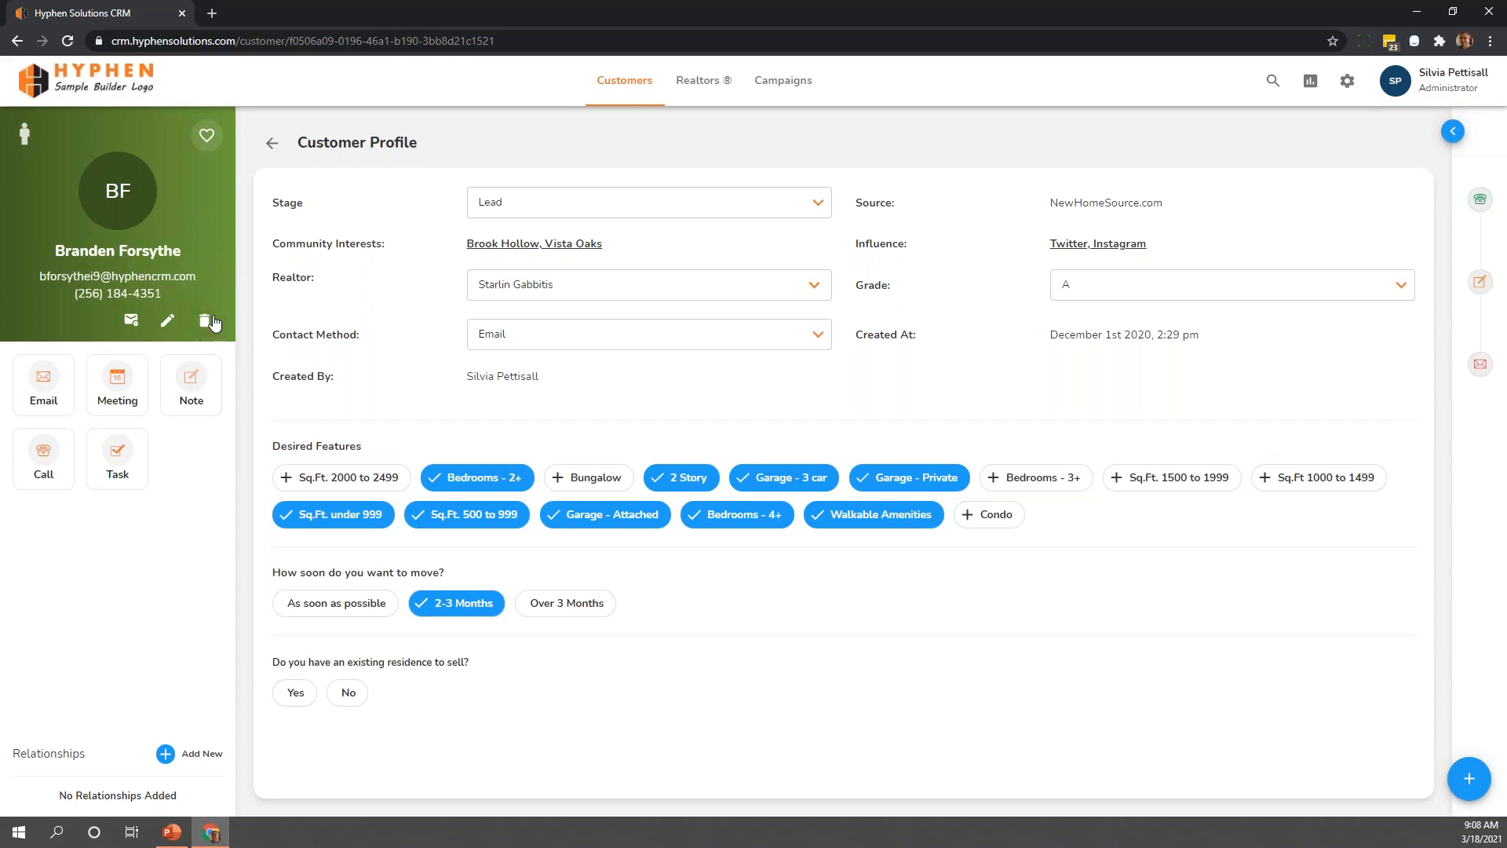
pyautogui.doubleClick(1071, 202)
pyautogui.click(1159, 203)
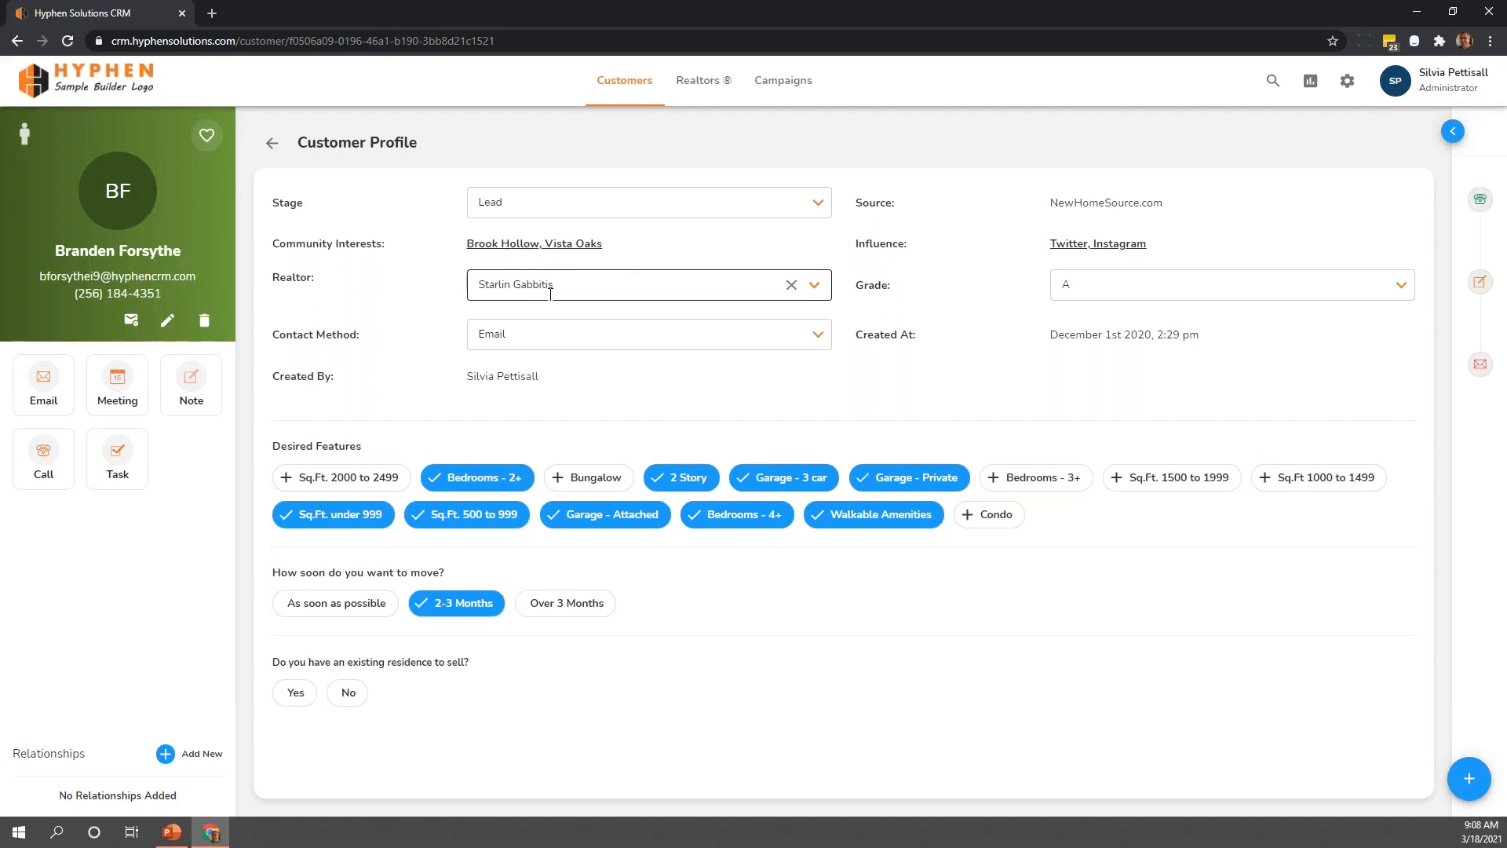
pyautogui.click(542, 341)
pyautogui.click(542, 335)
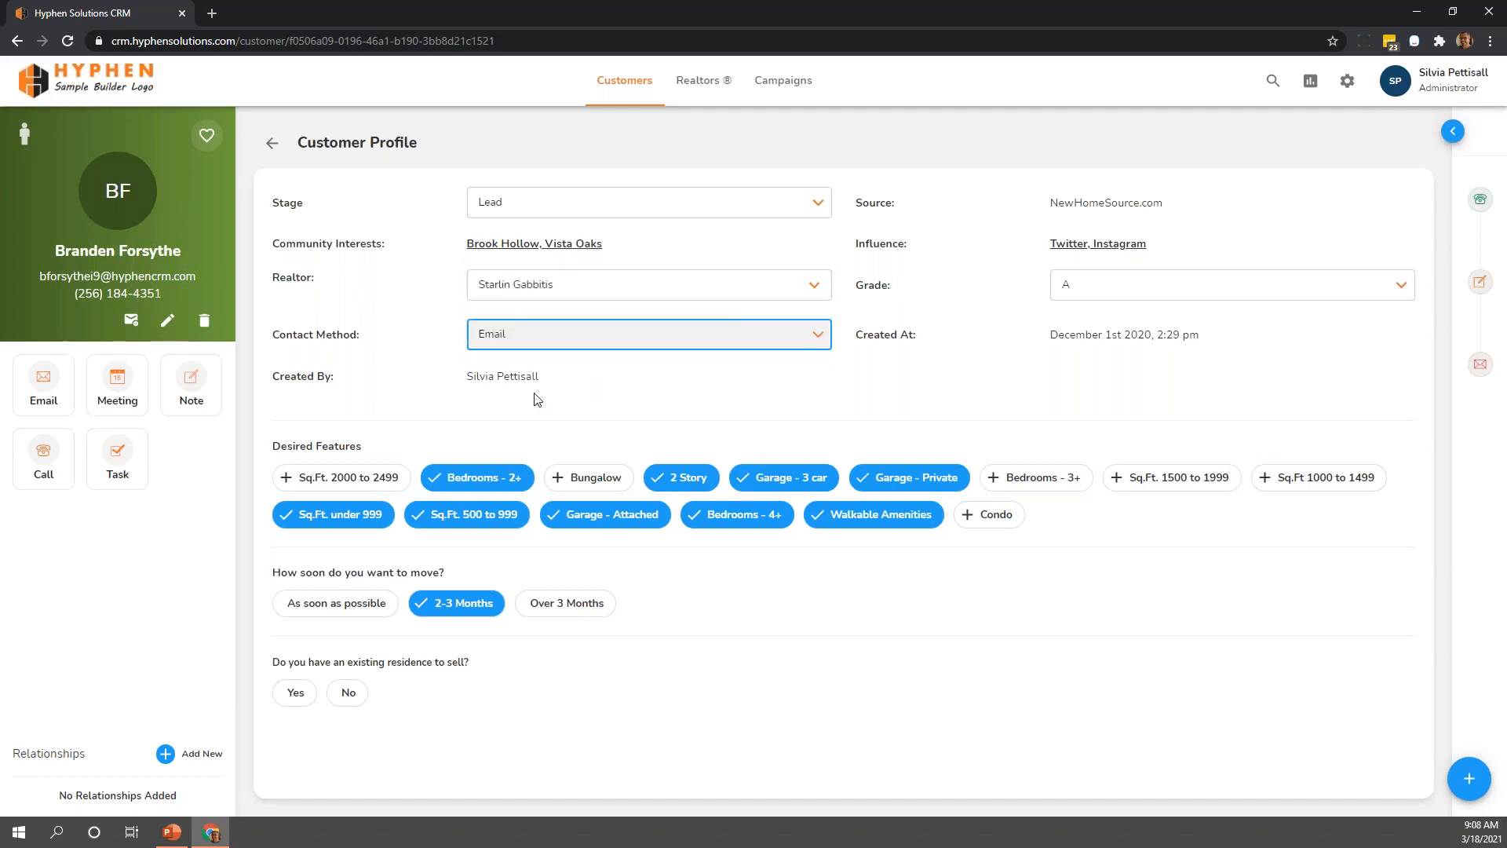
pyautogui.click(622, 377)
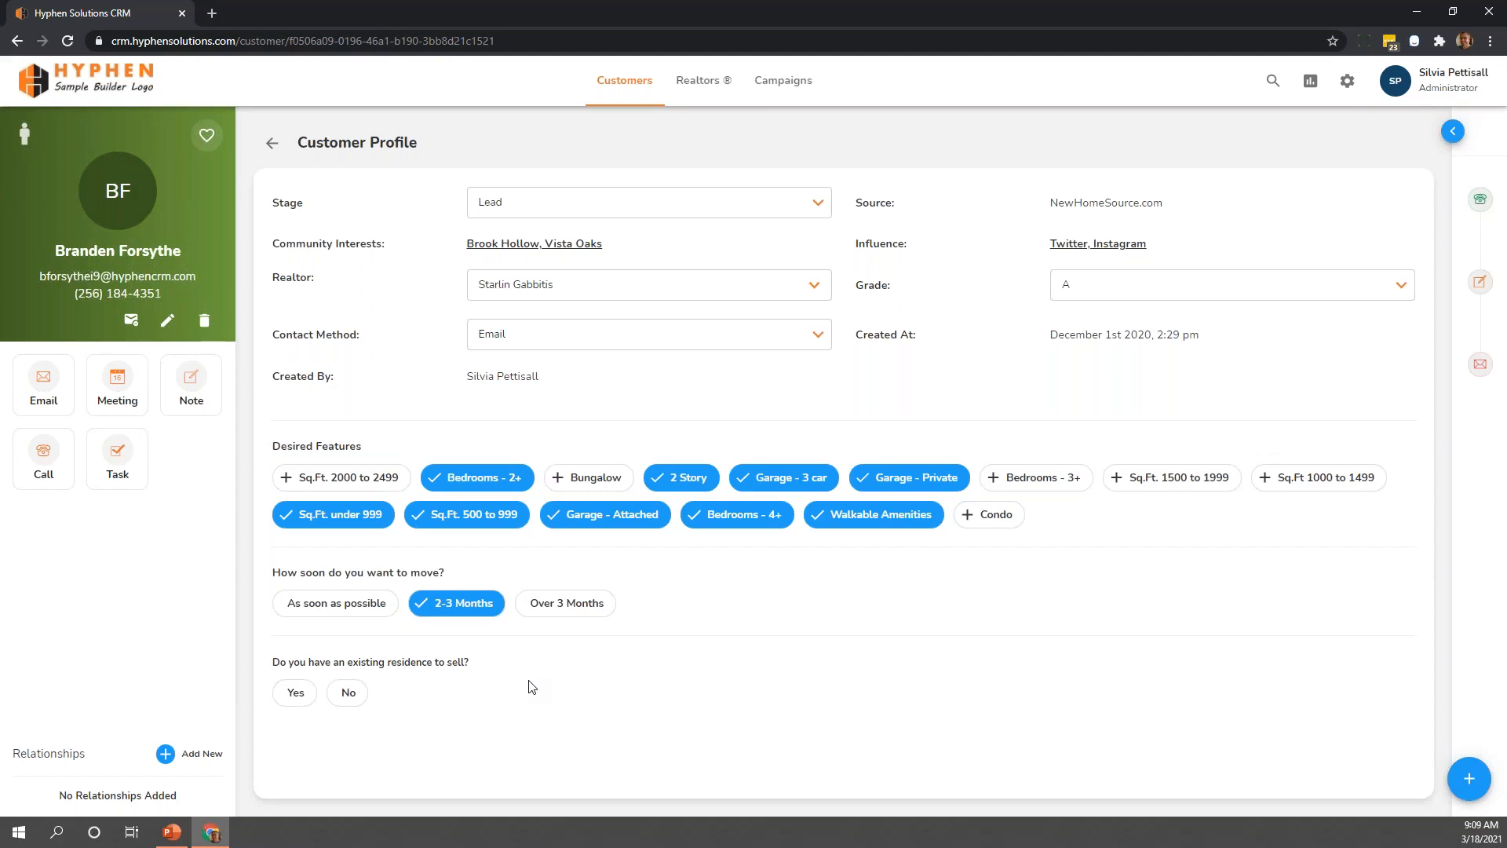
# Set the customer's move timeframe to As soon as possible and remove Garage - Private from the desired features
pyautogui.click(367, 611)
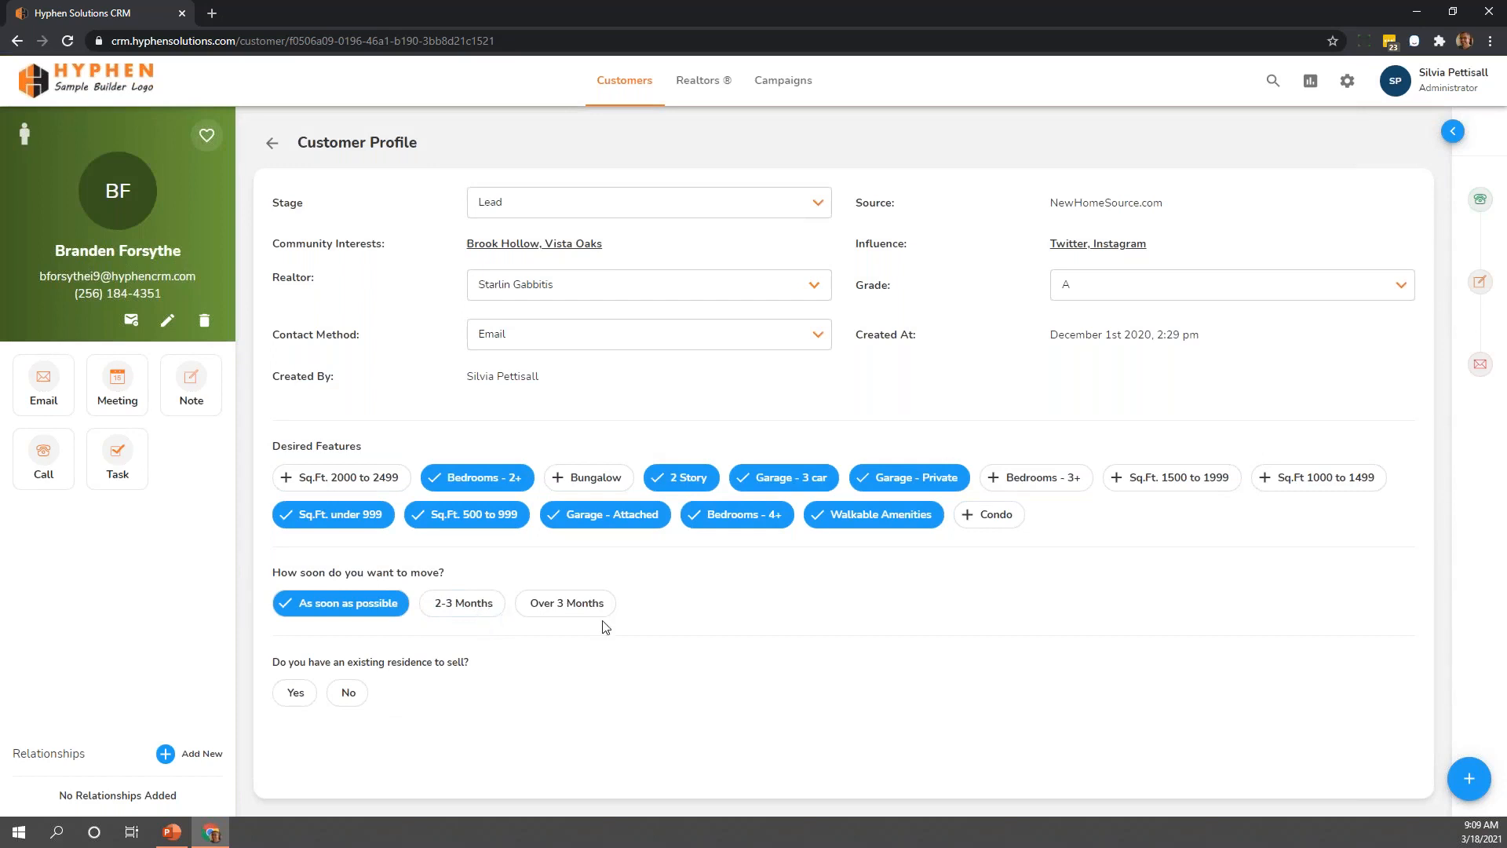
pyautogui.click(1022, 482)
pyautogui.click(1044, 479)
pyautogui.click(919, 479)
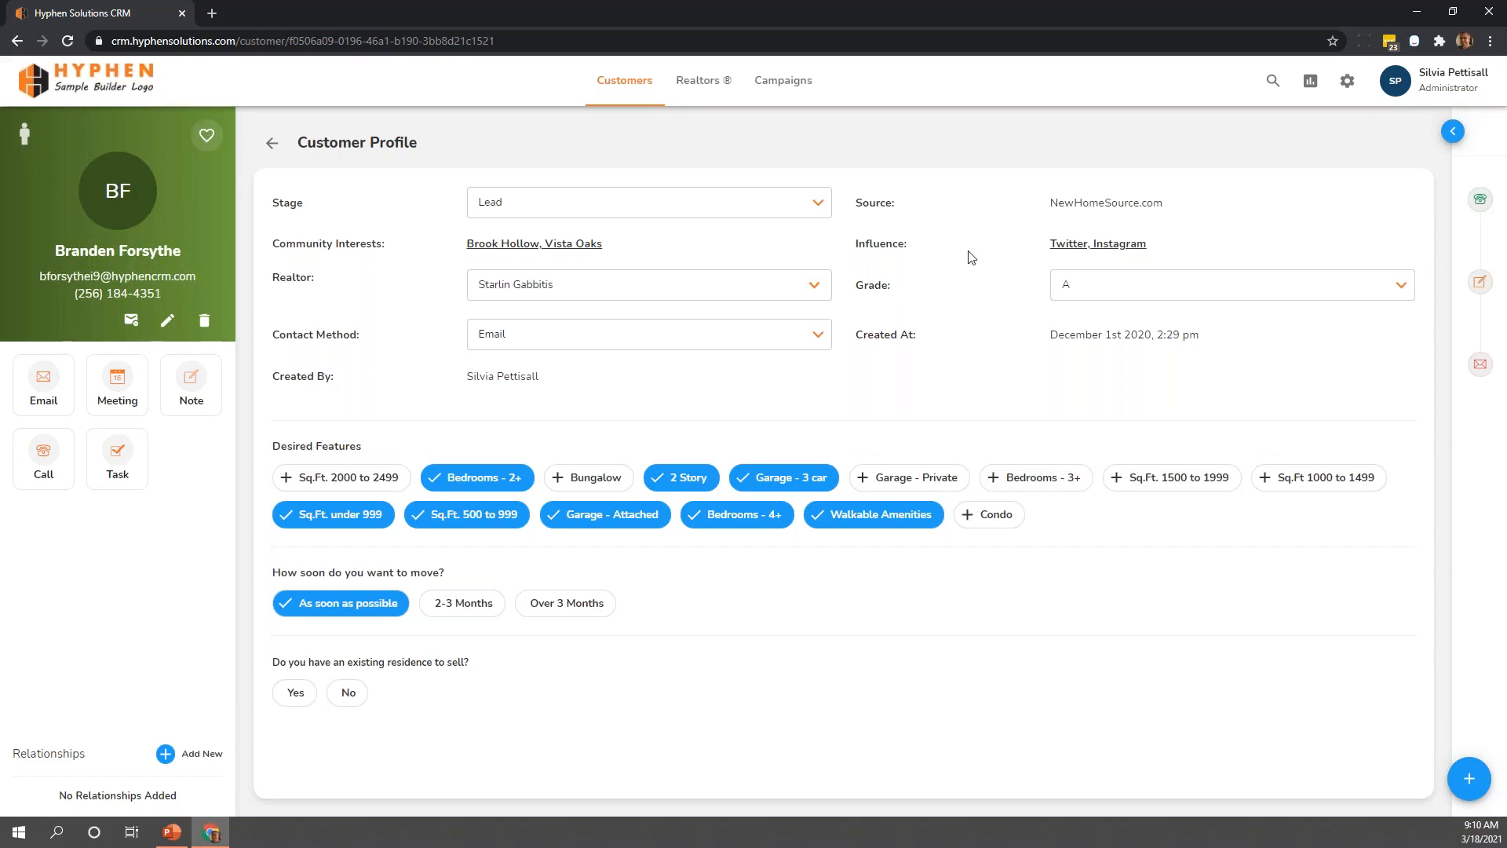
# Review the Influence options available on the customer's profile, leaving the selection as it is
pyautogui.click(1064, 245)
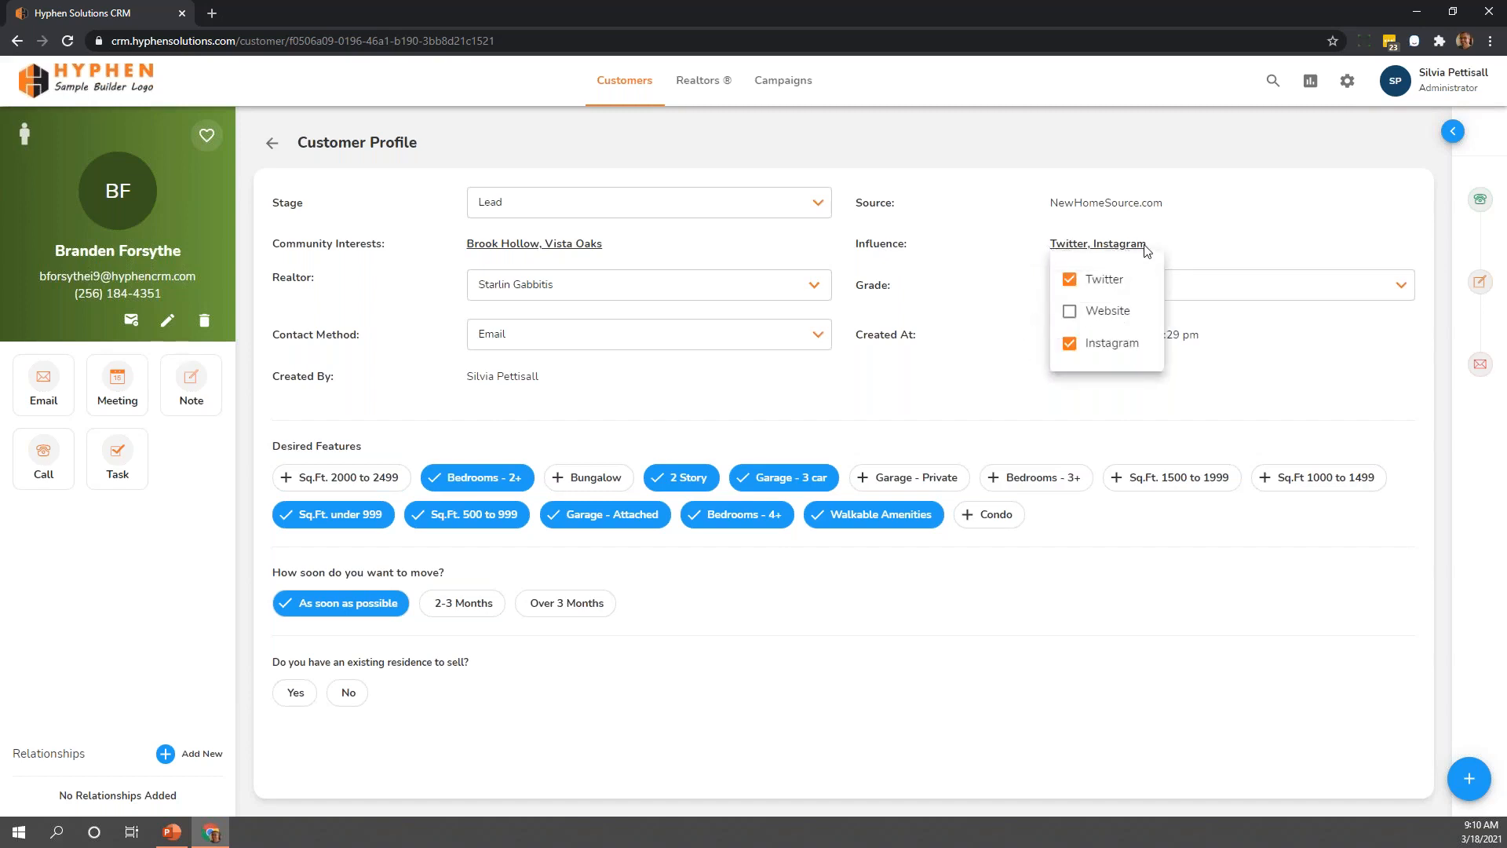
pyautogui.click(1166, 246)
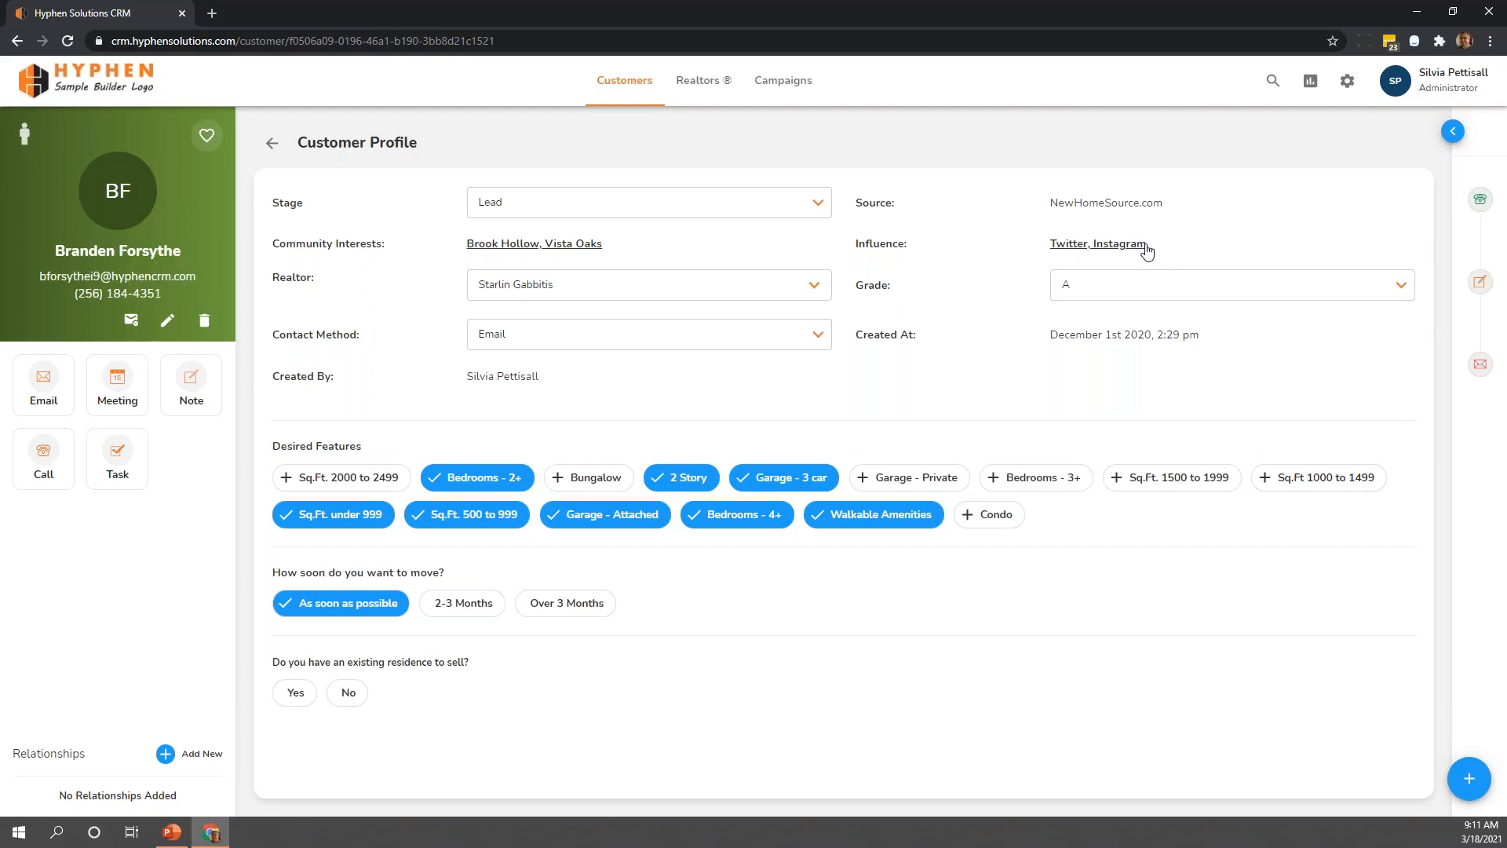
pyautogui.click(1146, 248)
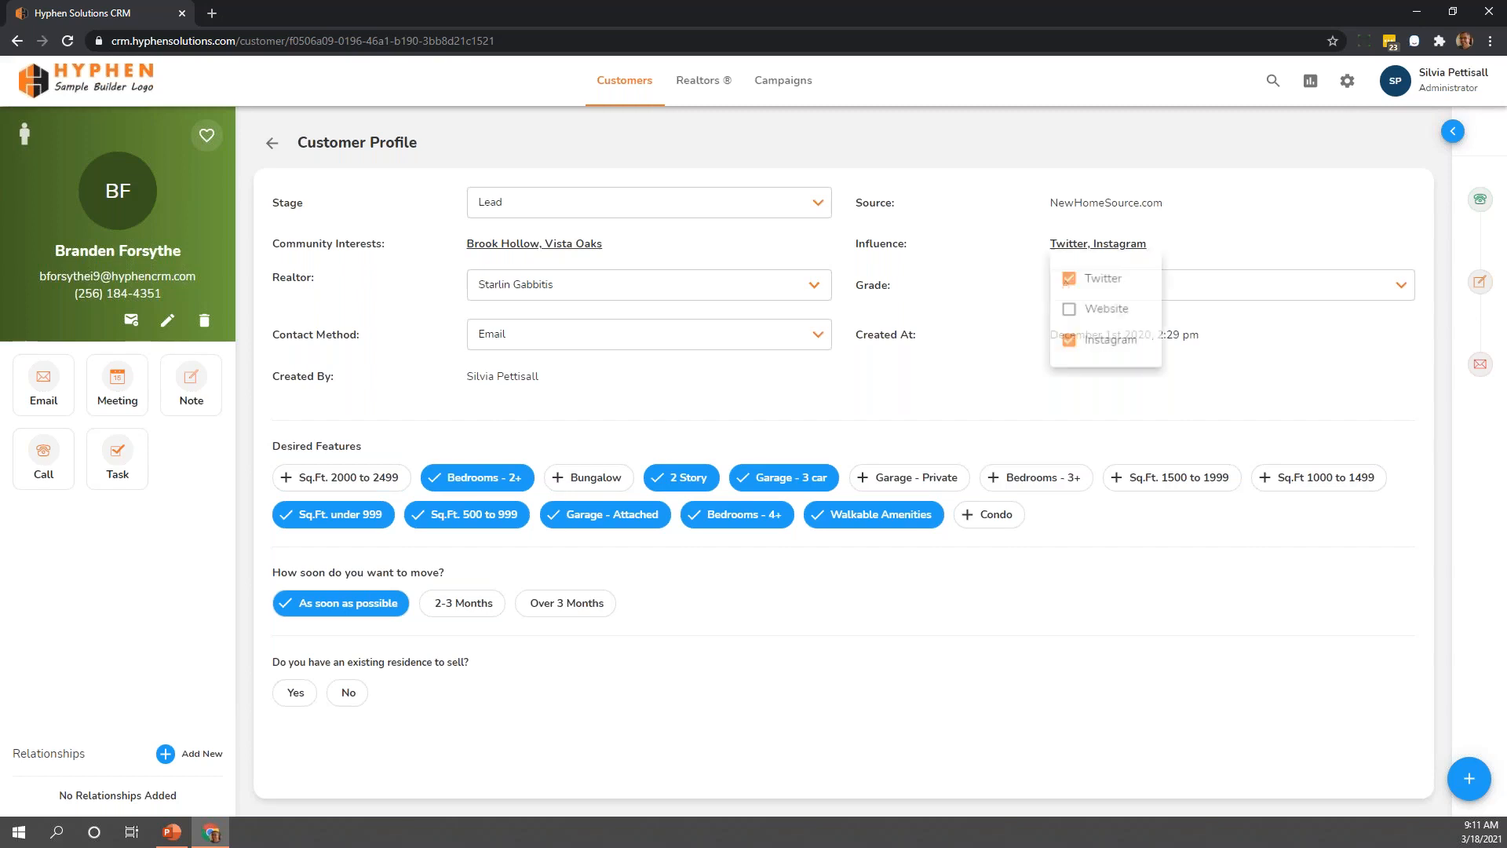
pyautogui.click(1174, 244)
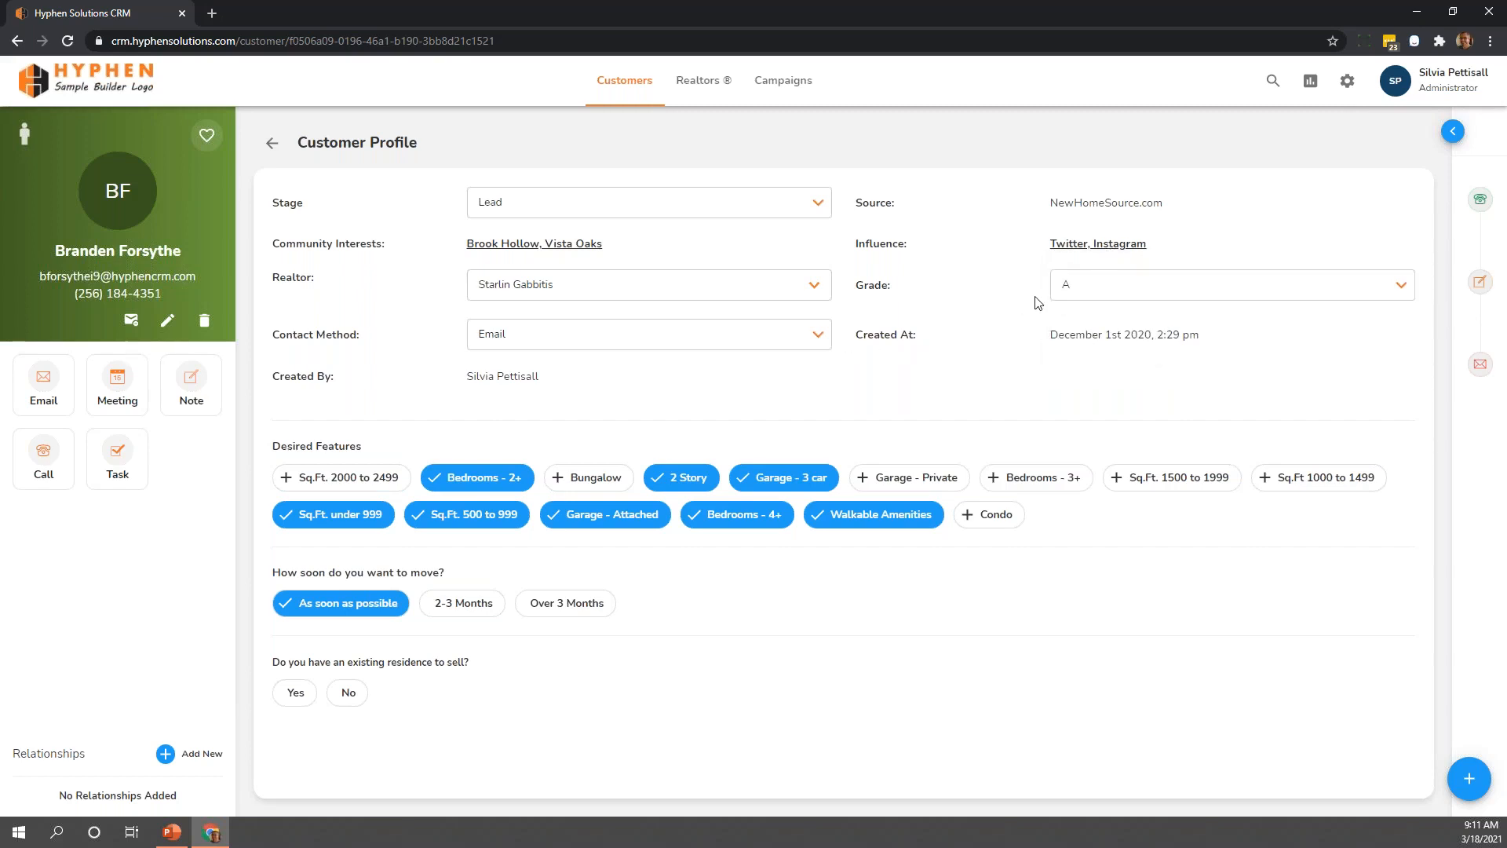
# Review the Grade and Realtor choices offered for the customer without picking a different value
pyautogui.click(1079, 292)
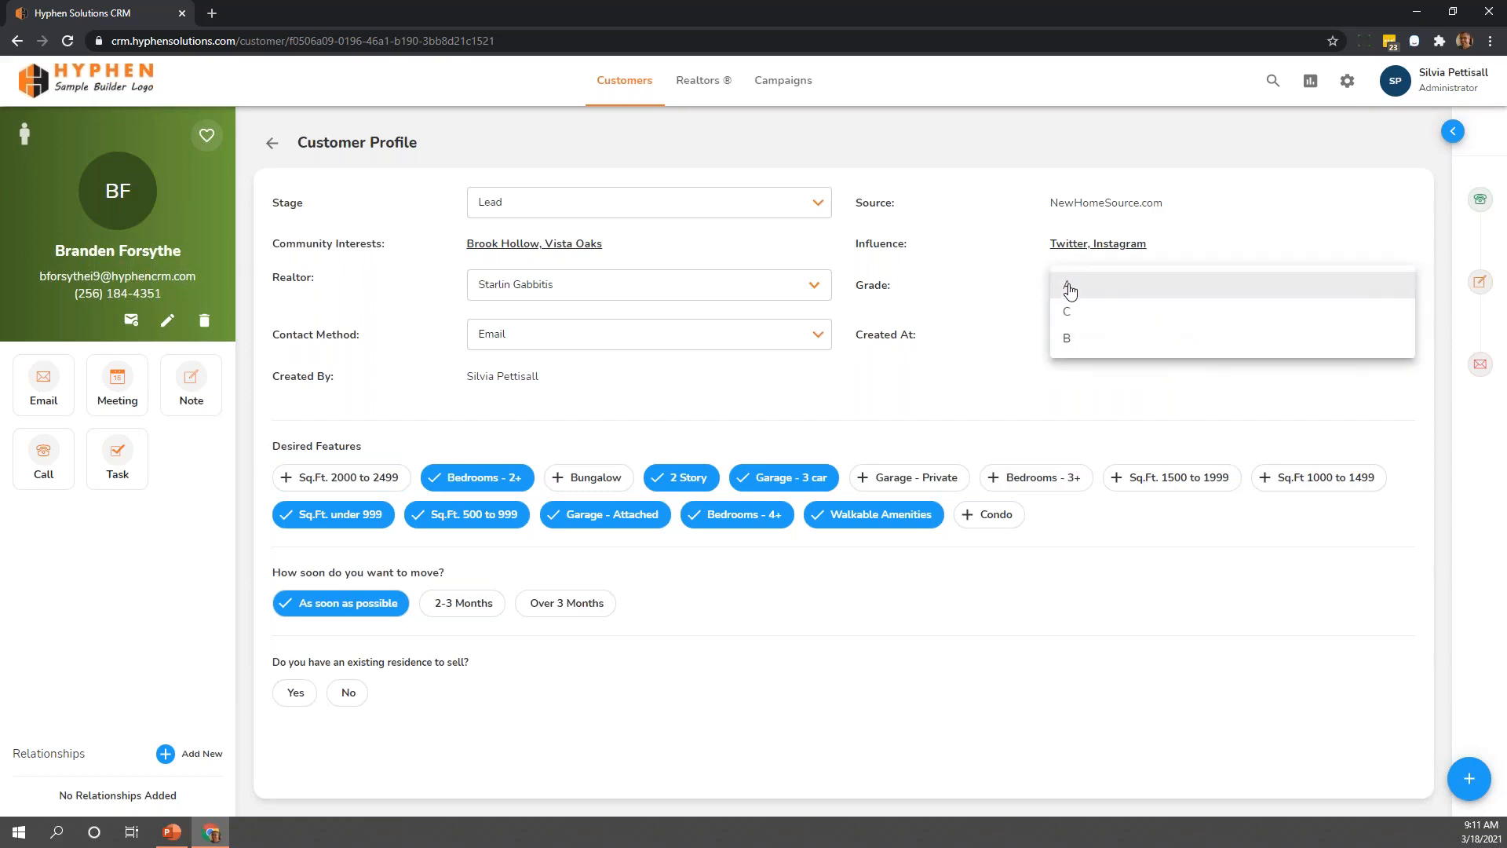
pyautogui.click(1020, 290)
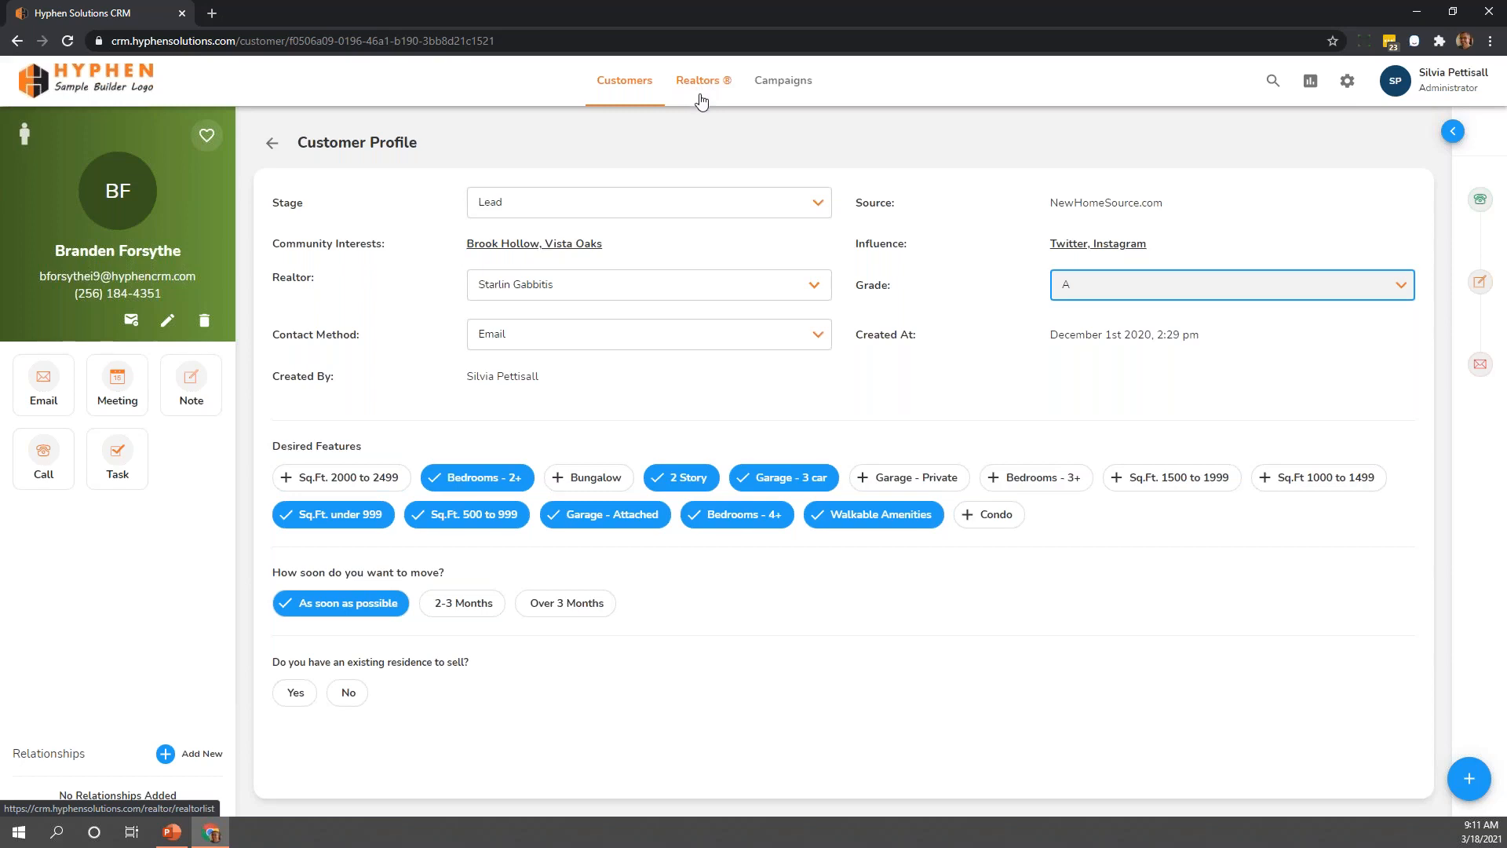
pyautogui.click(818, 289)
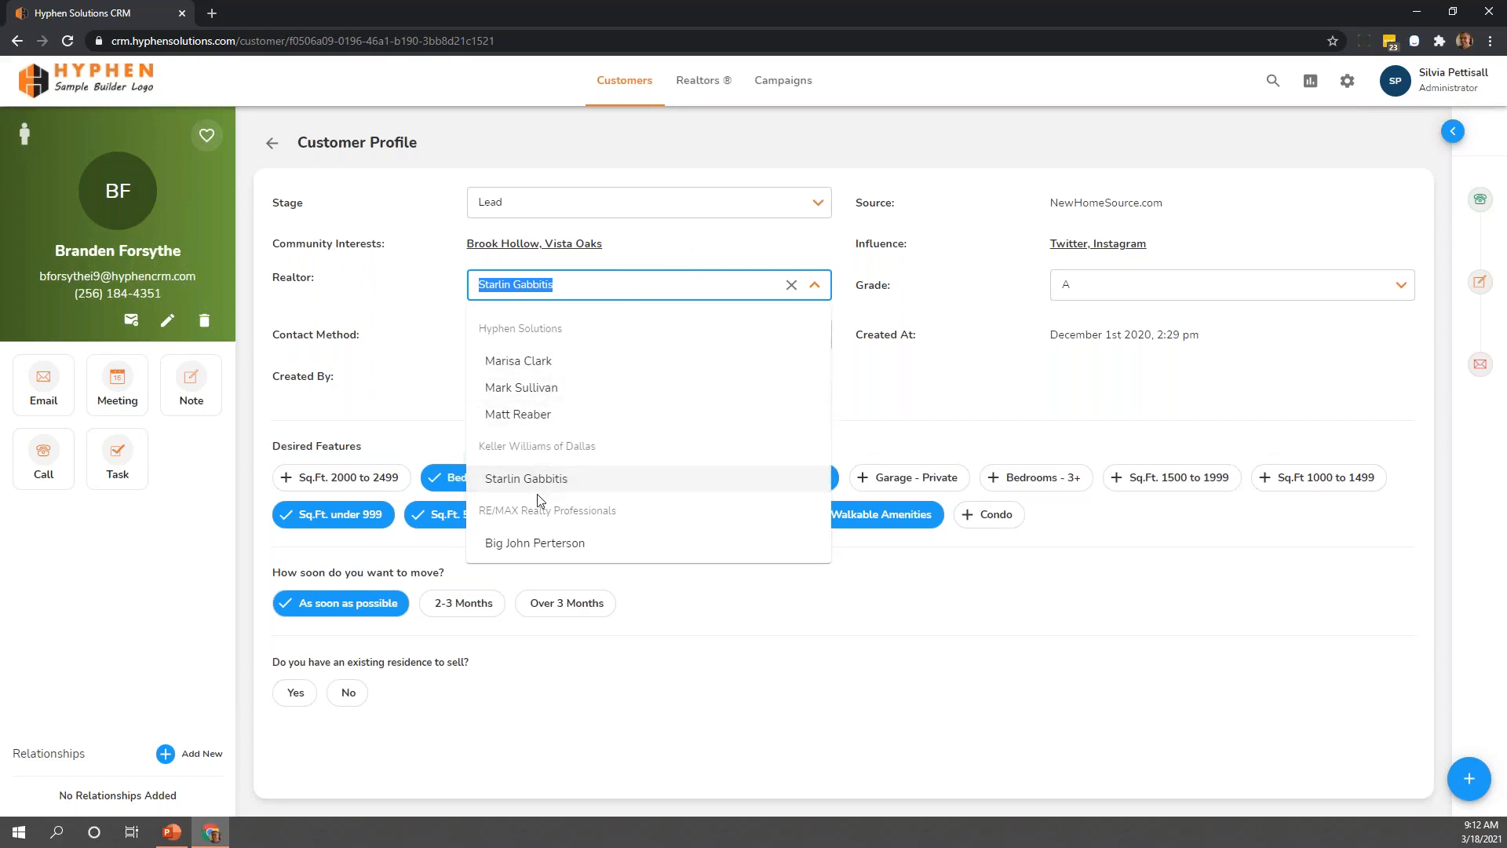
pyautogui.click(397, 303)
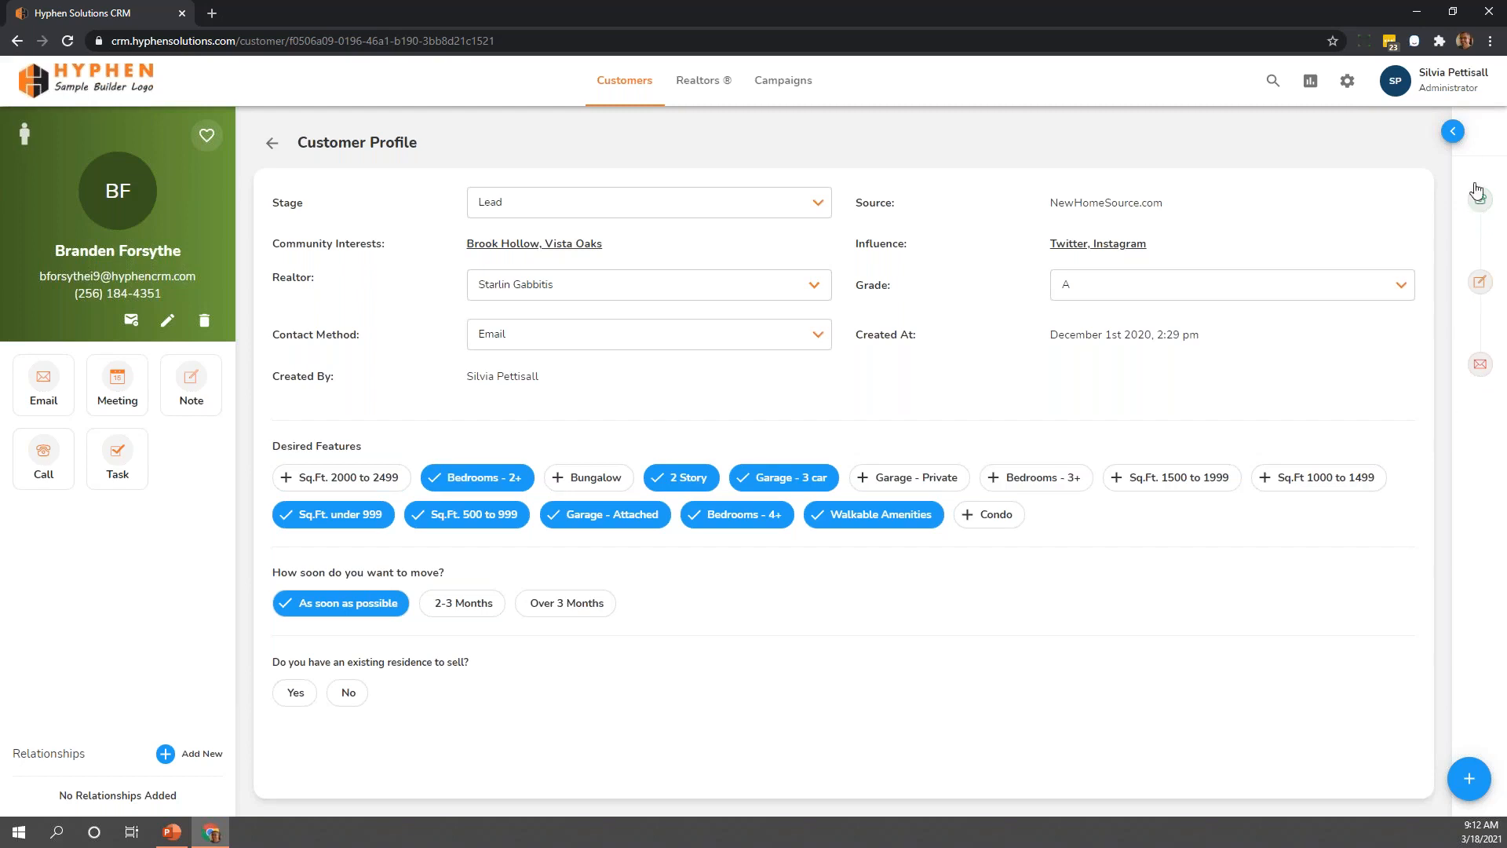
# Show the customer's activity history and examine the email form, including its extra formatting tools and full-screen editor
pyautogui.click(1453, 132)
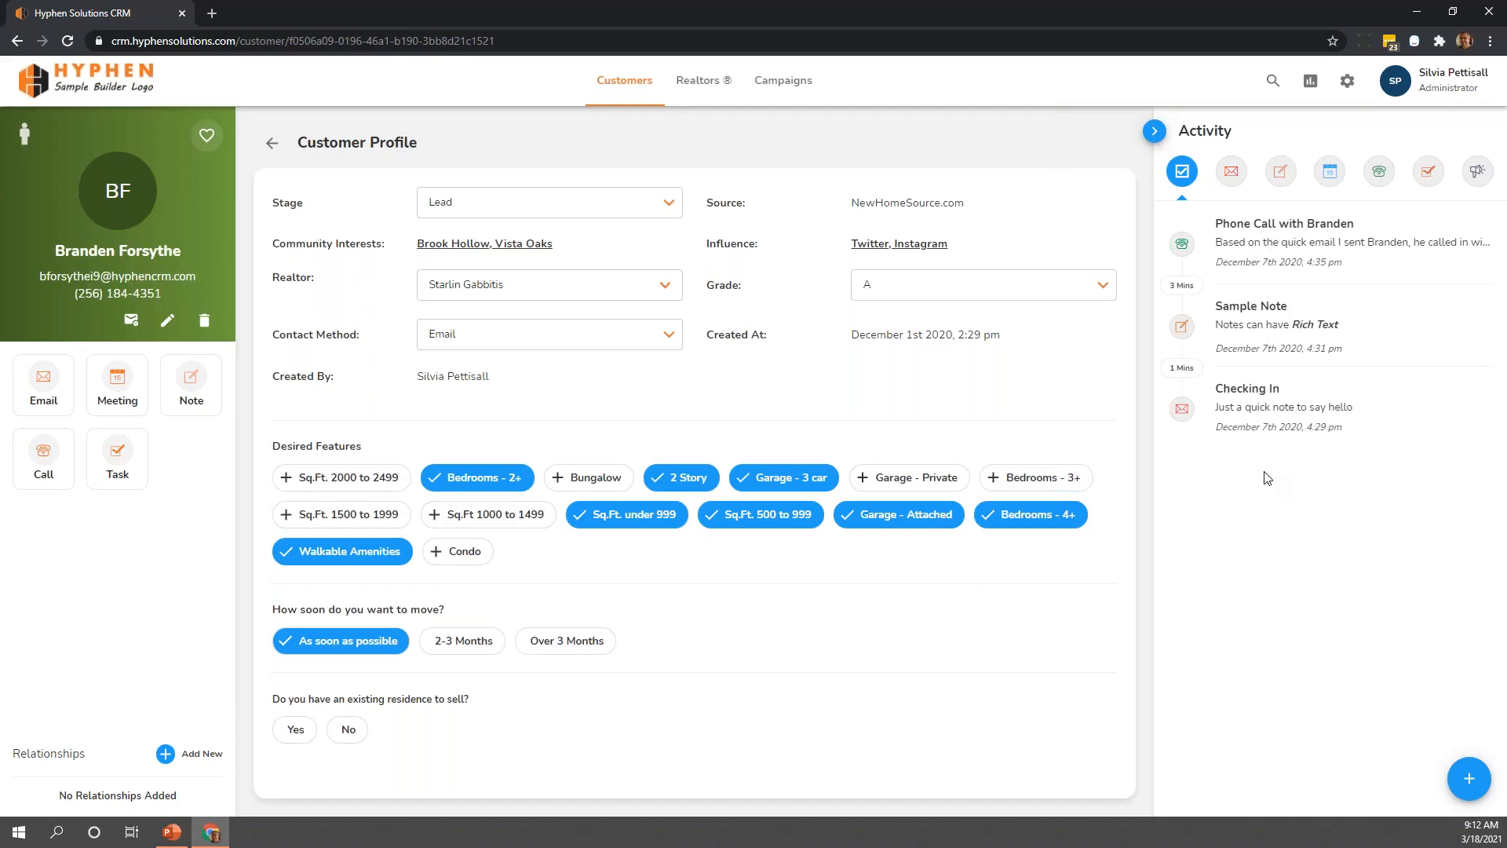
pyautogui.click(44, 385)
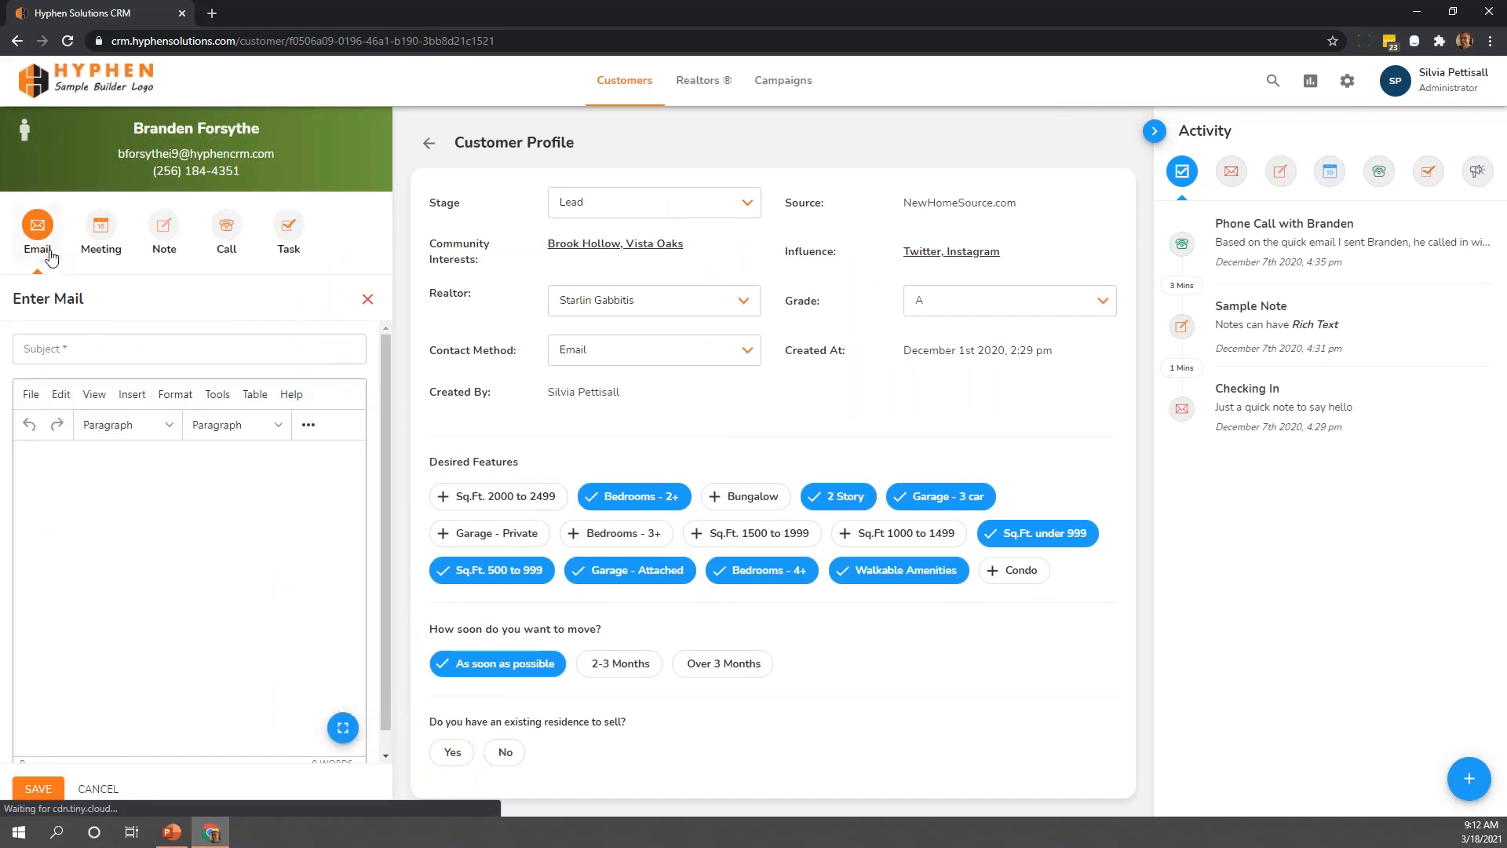
pyautogui.click(32, 340)
pyautogui.click(36, 354)
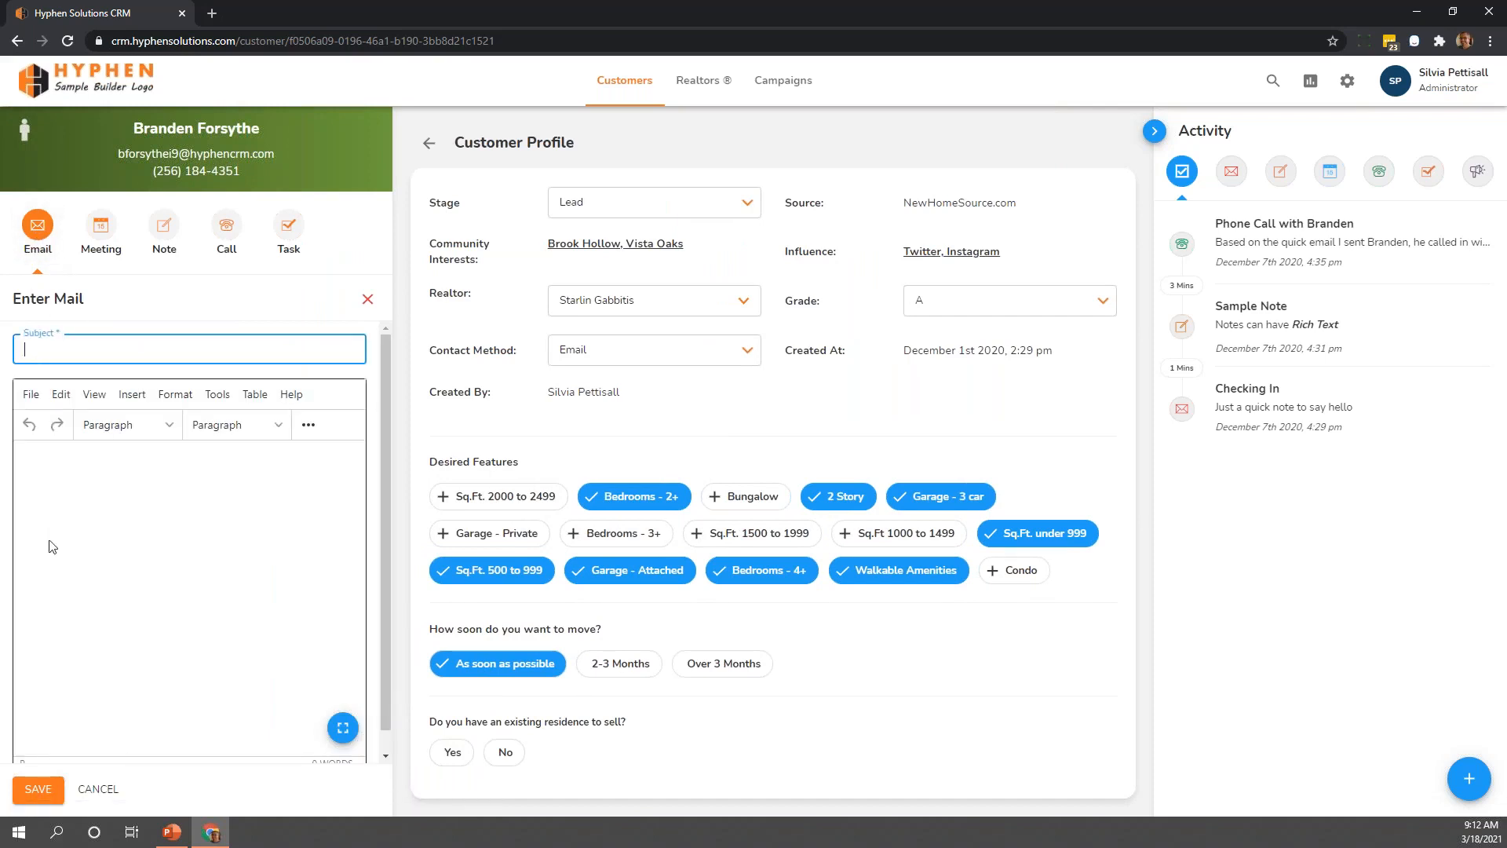
pyautogui.click(86, 499)
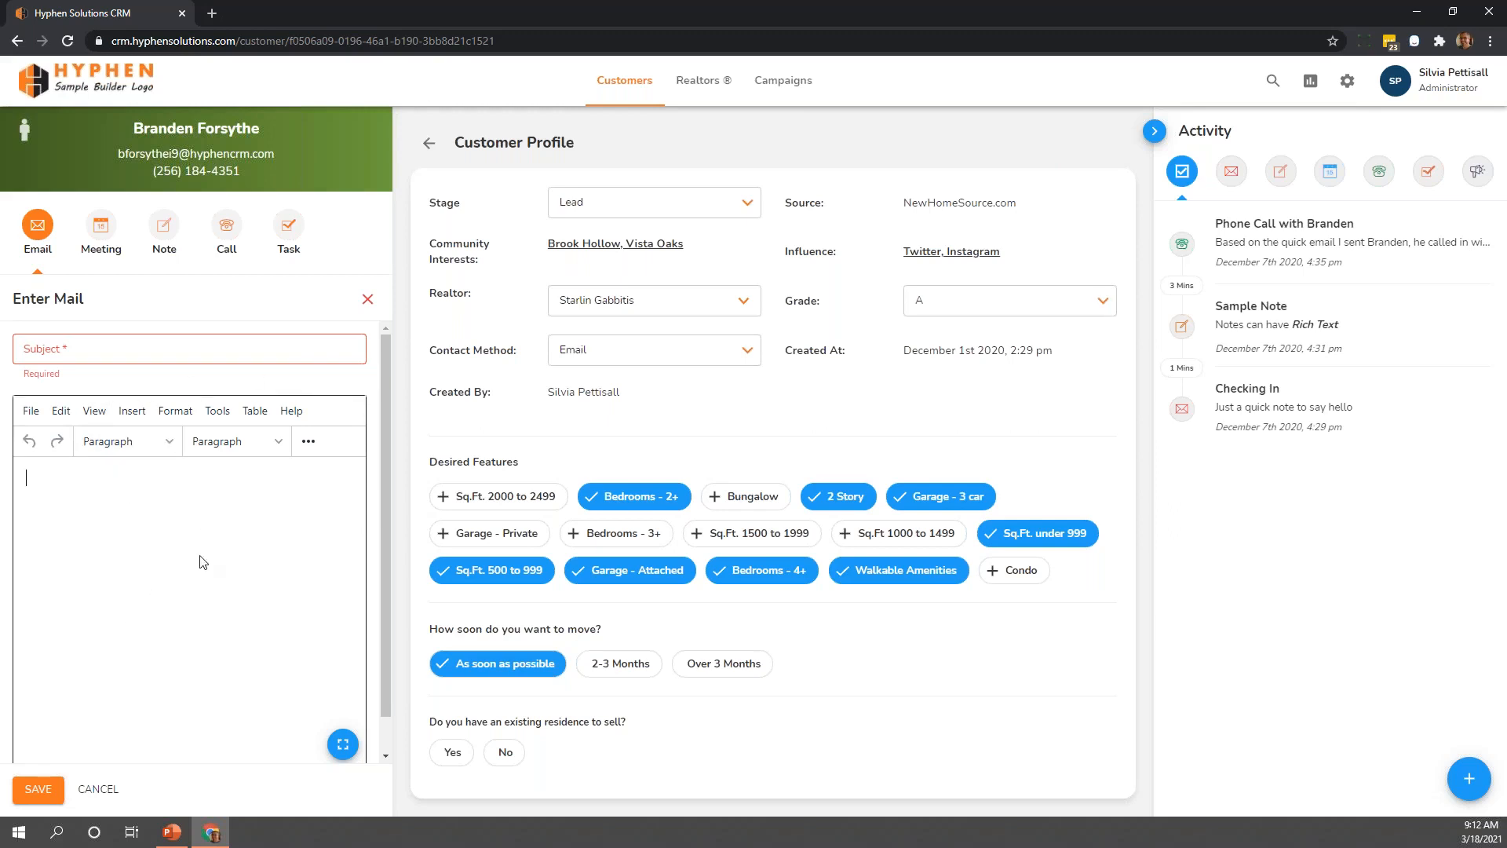
pyautogui.click(308, 441)
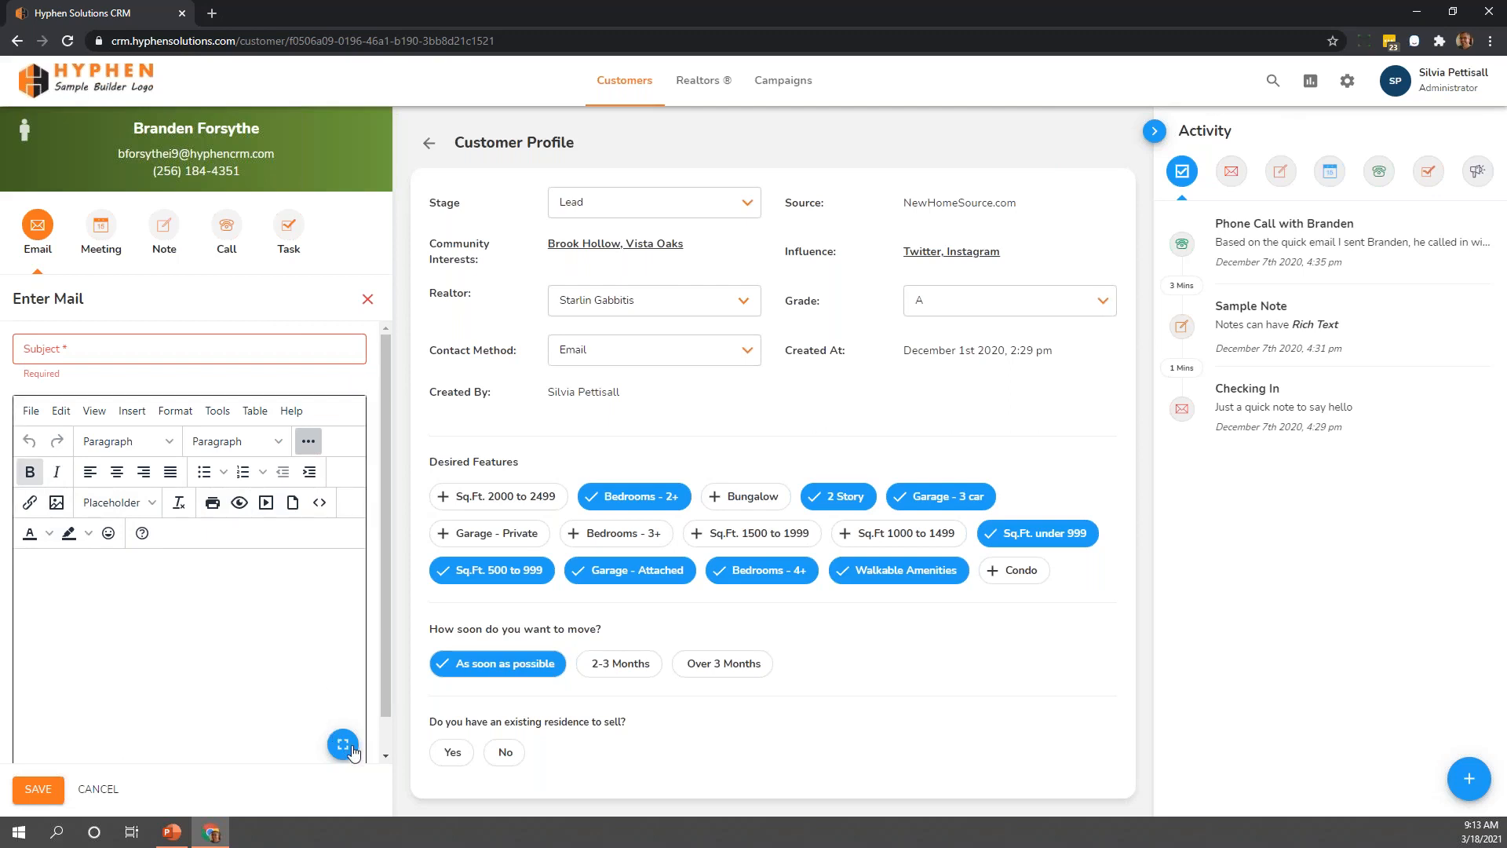
pyautogui.click(48, 592)
pyautogui.click(343, 745)
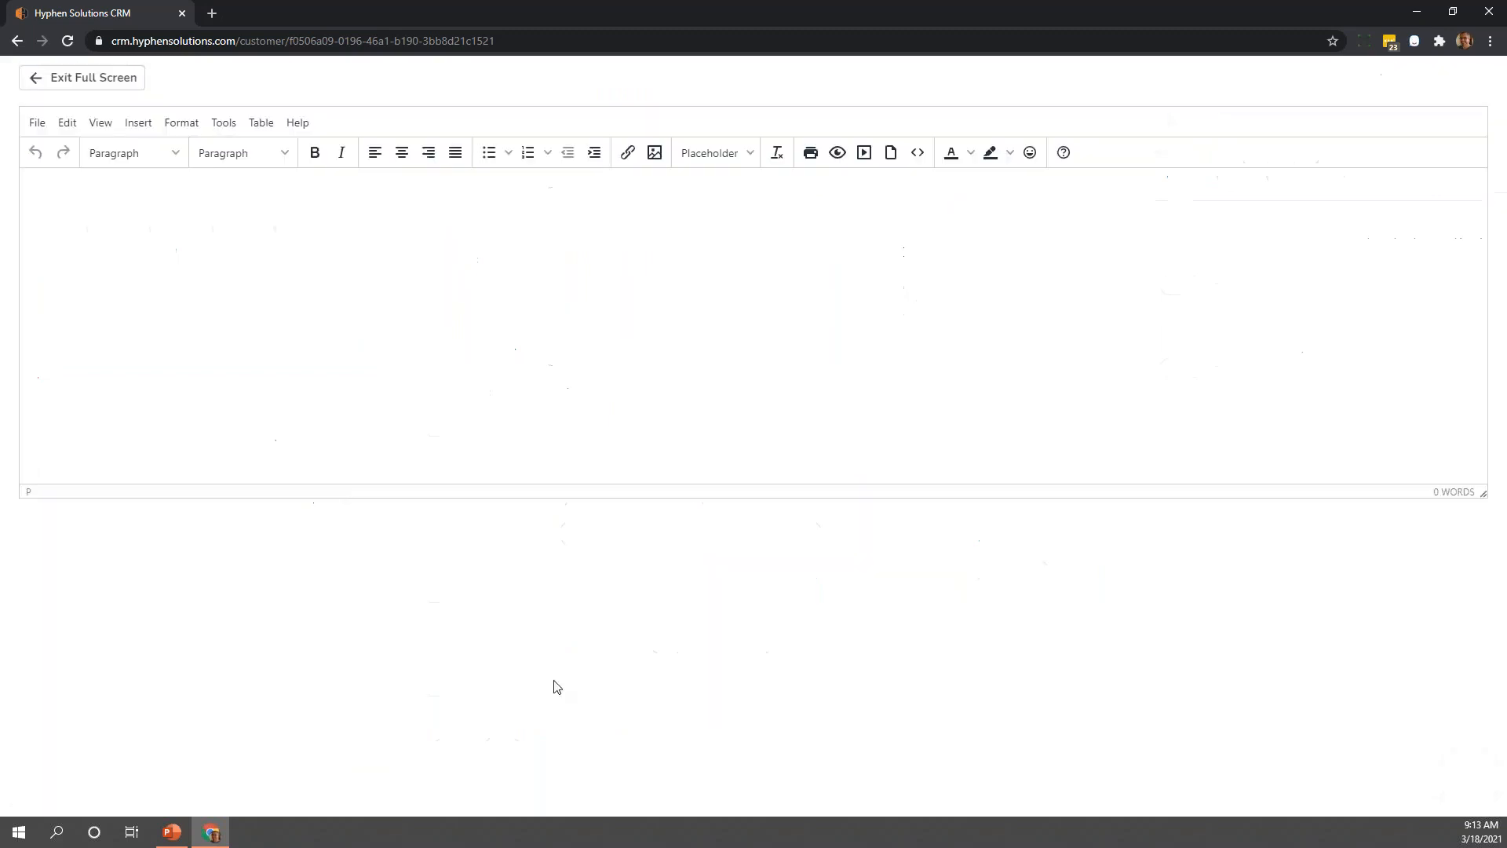
pyautogui.click(111, 84)
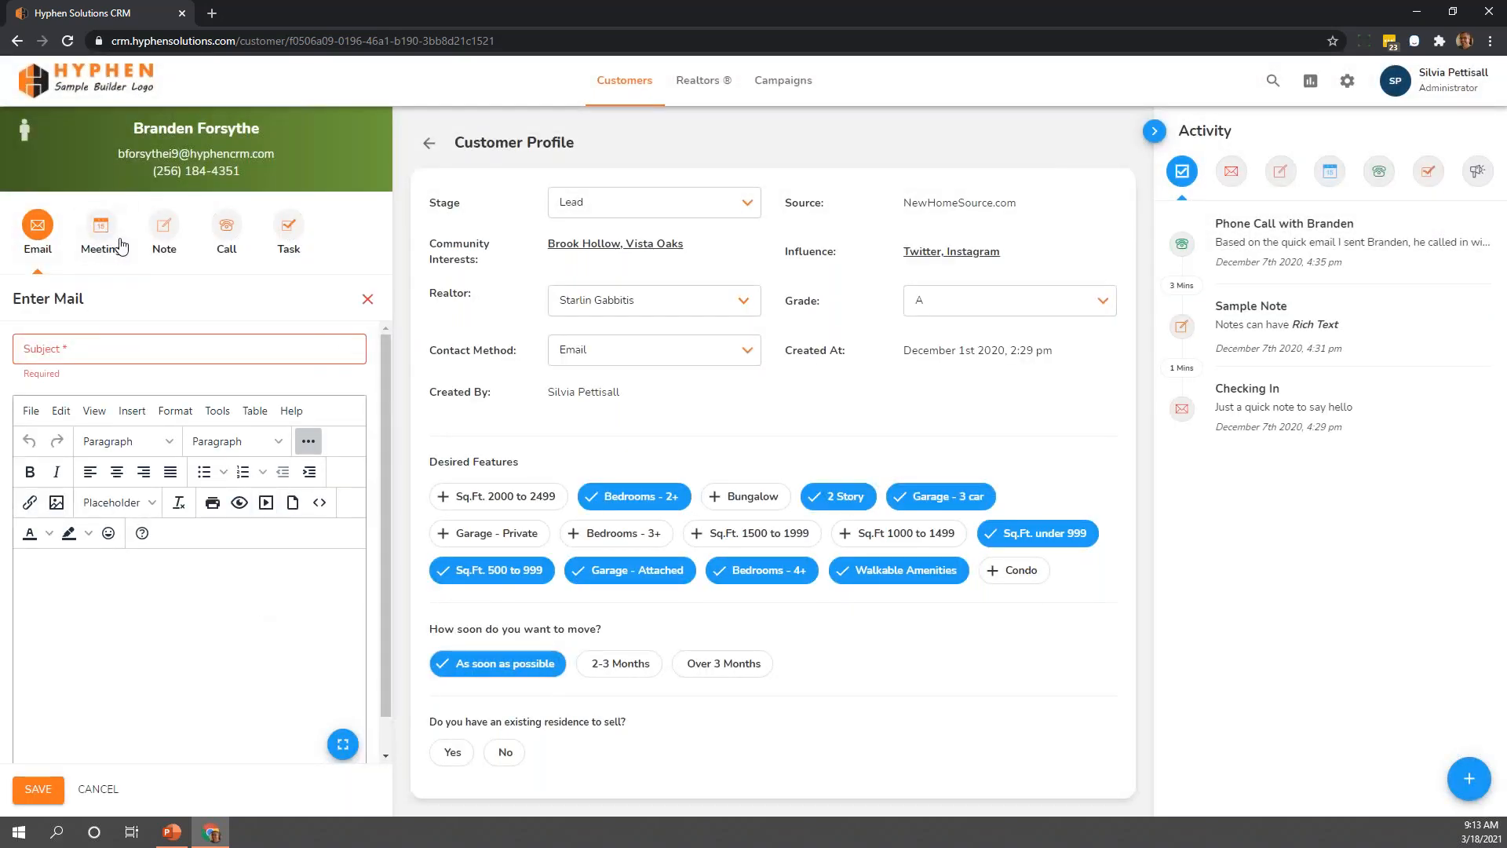
# Look through the meeting, note and call entry forms for the customer
pyautogui.click(109, 248)
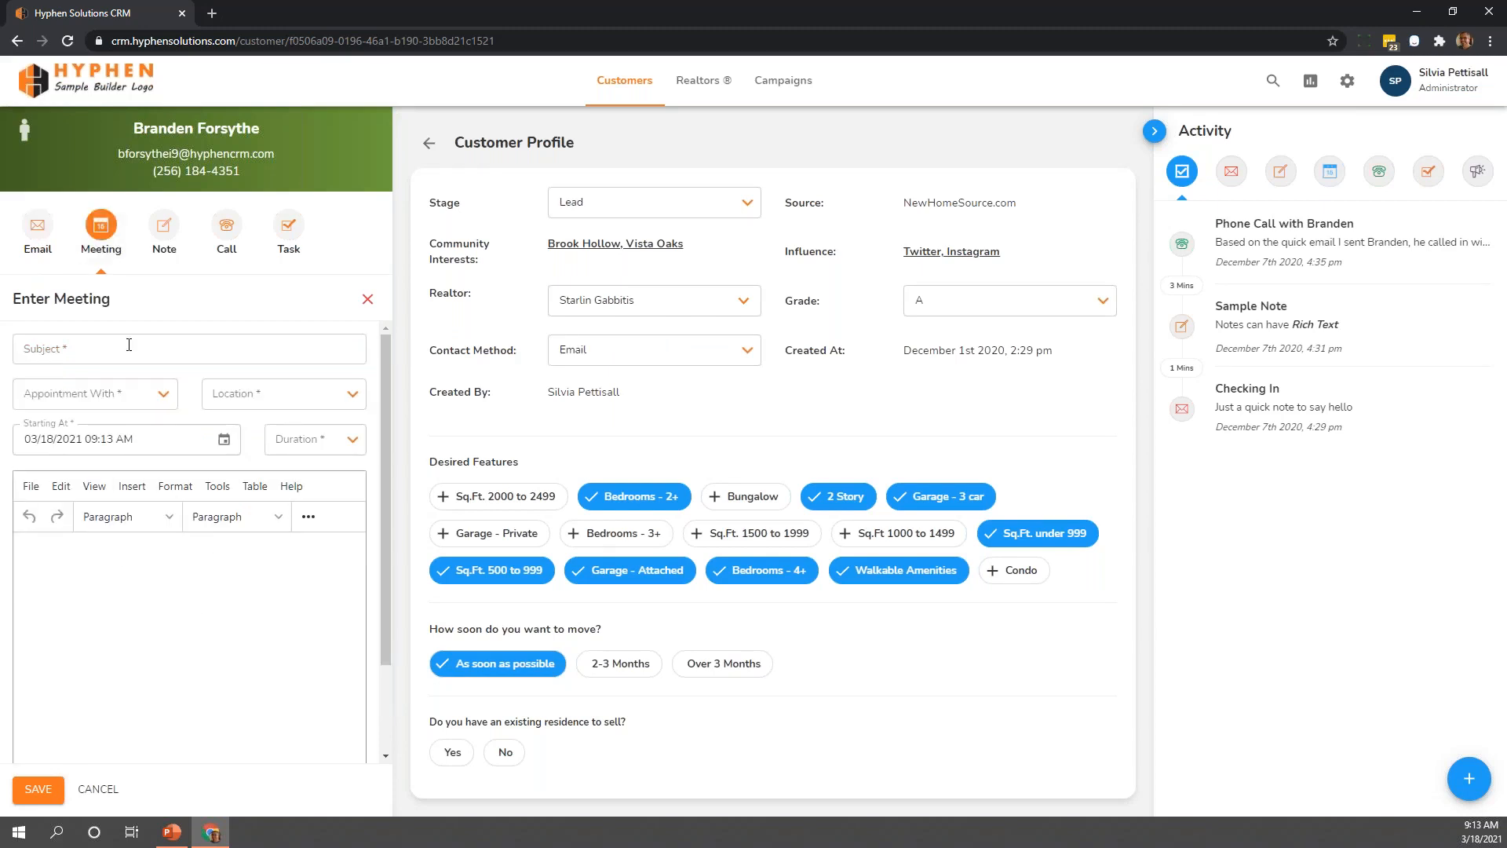
pyautogui.click(157, 229)
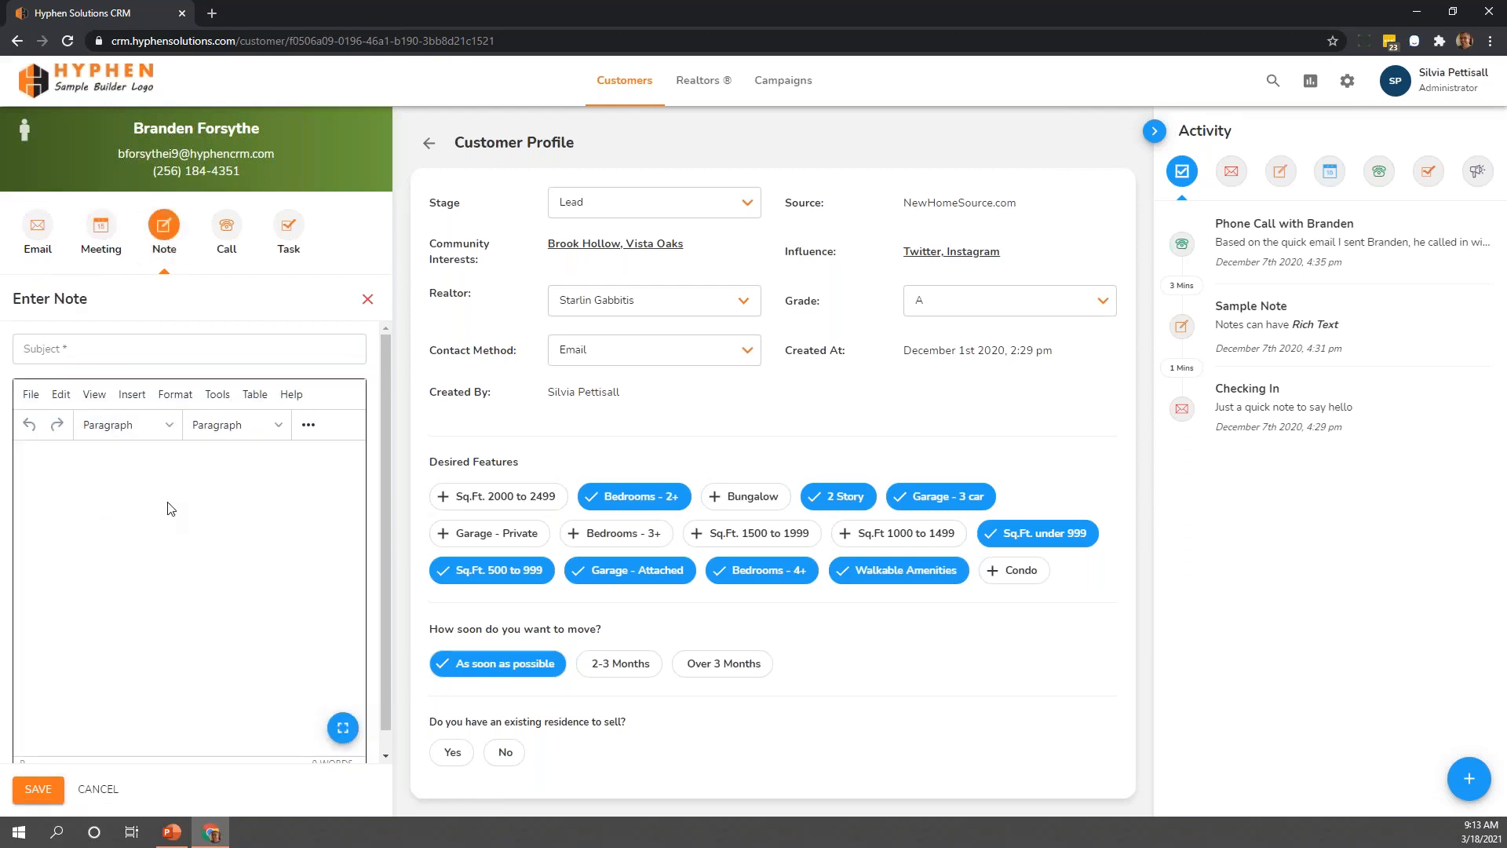
pyautogui.click(226, 229)
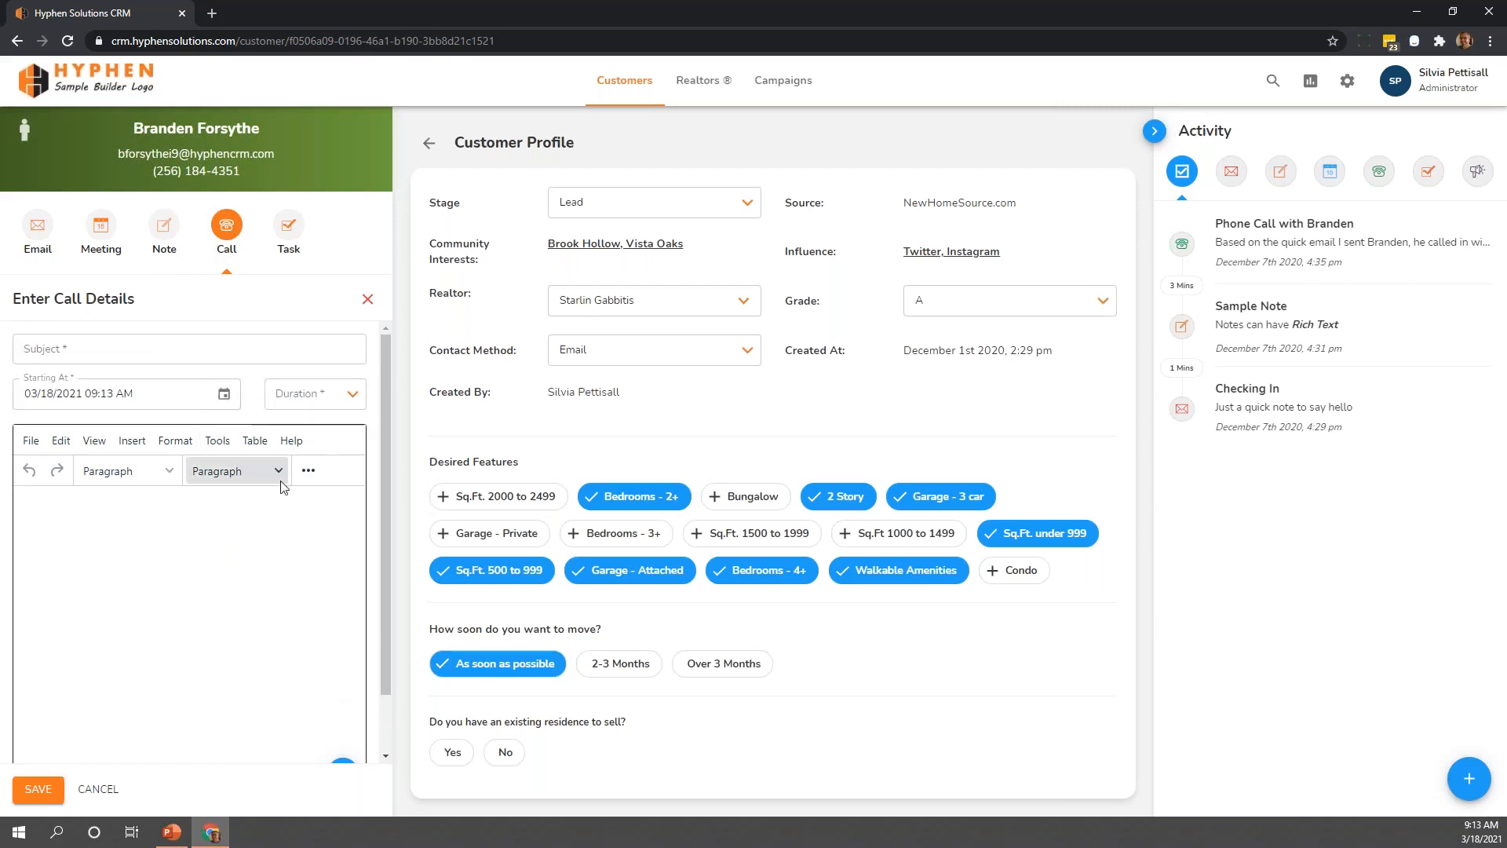
# Examine the task form's assignee list and extra formatting tools, and close the form without saving
pyautogui.click(295, 248)
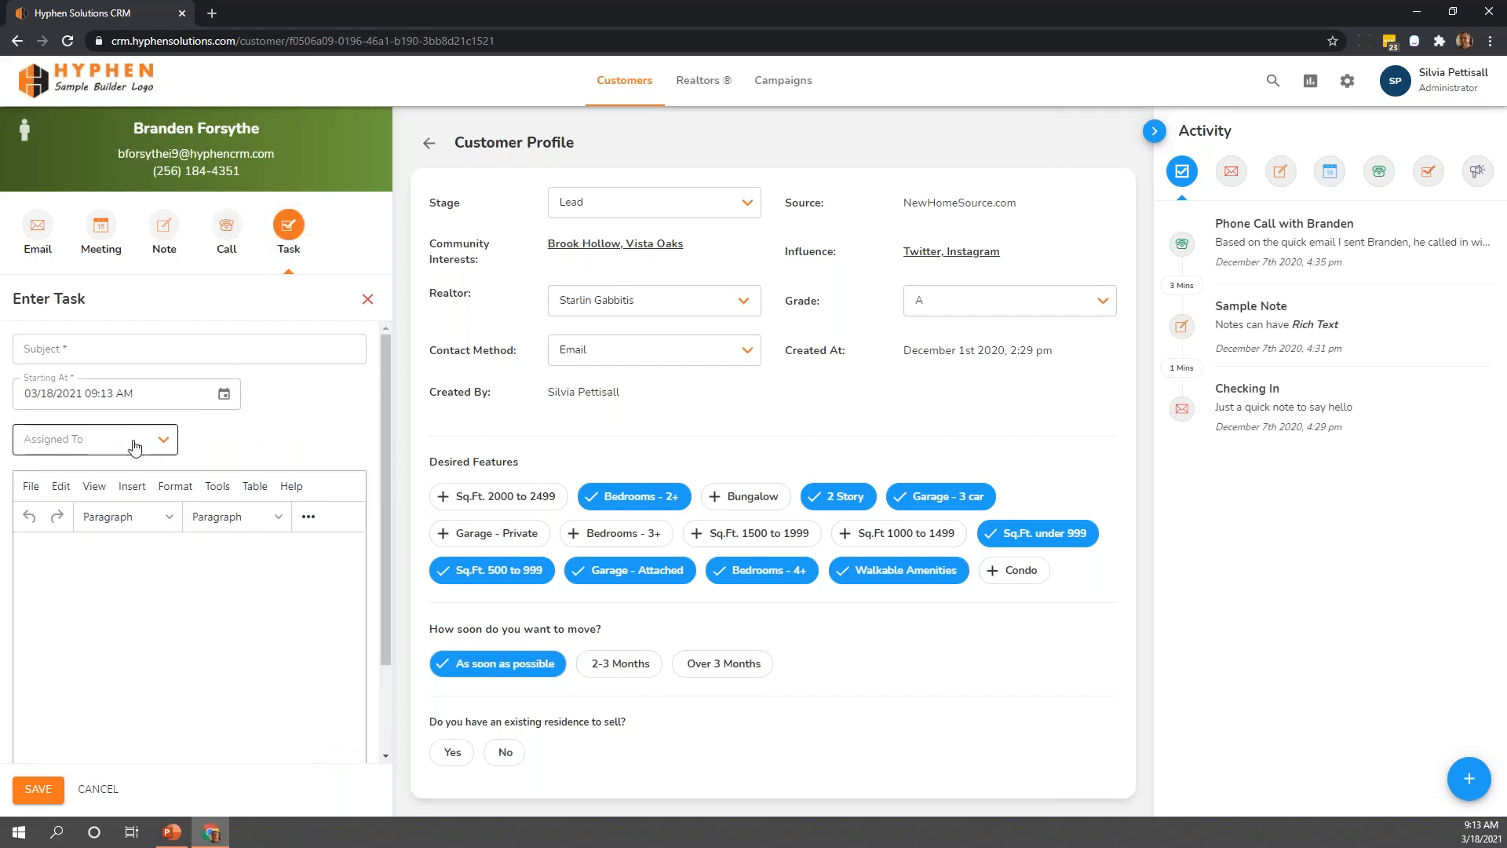
pyautogui.click(166, 443)
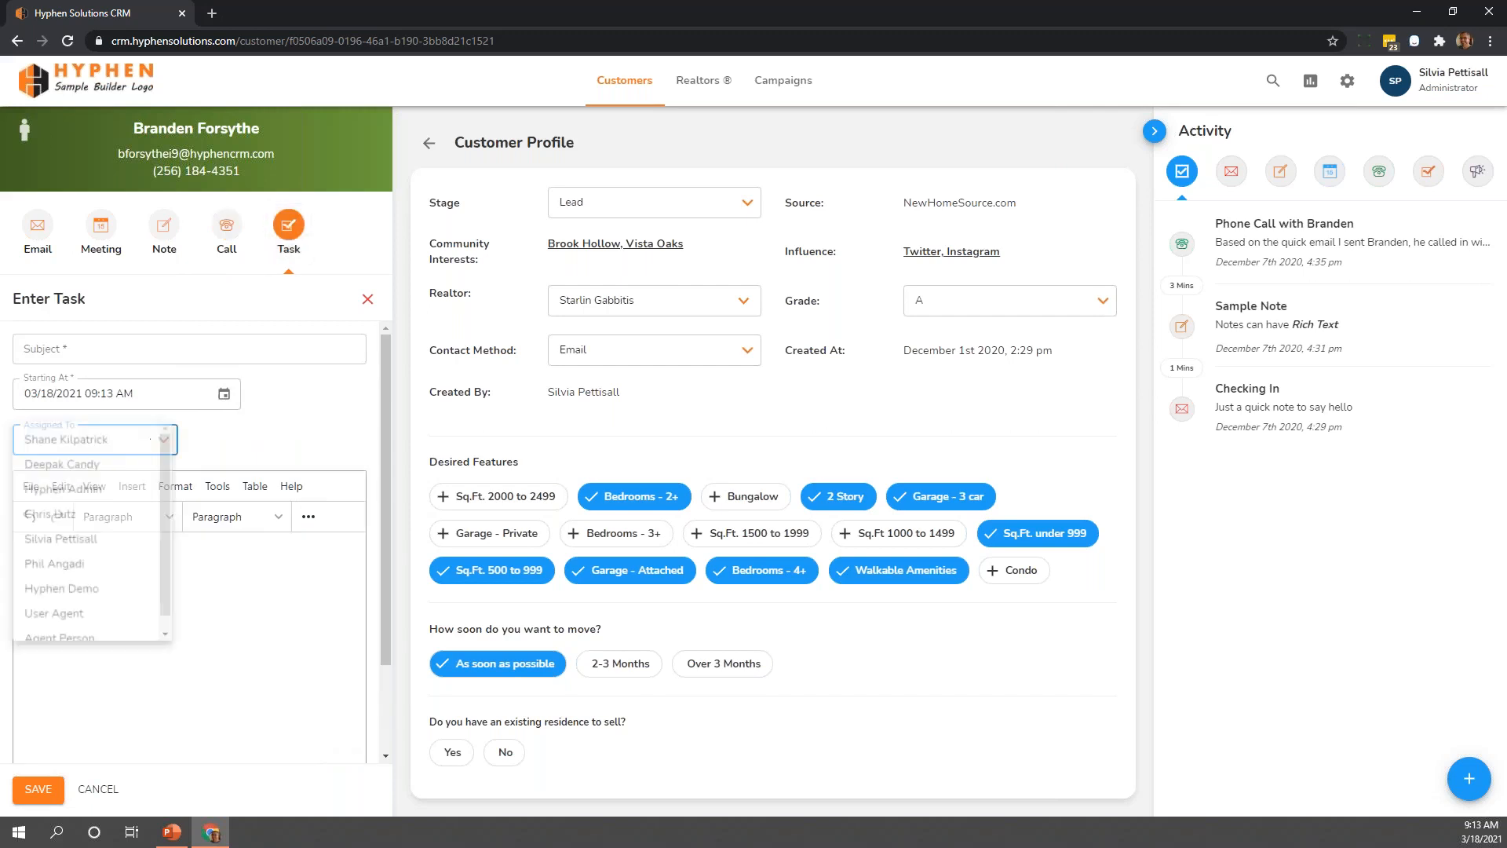
pyautogui.click(250, 443)
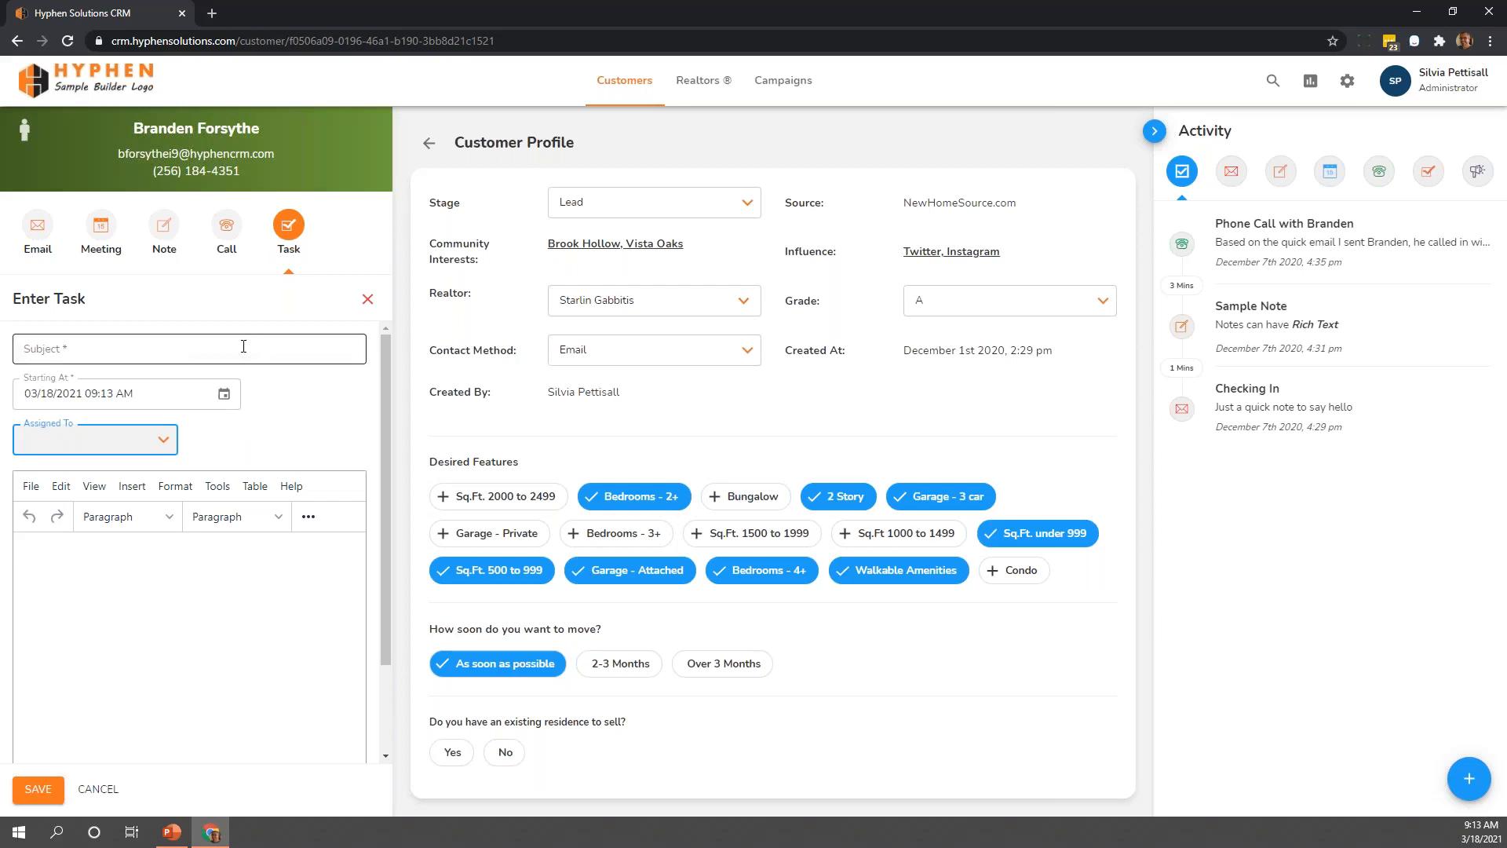
pyautogui.click(153, 599)
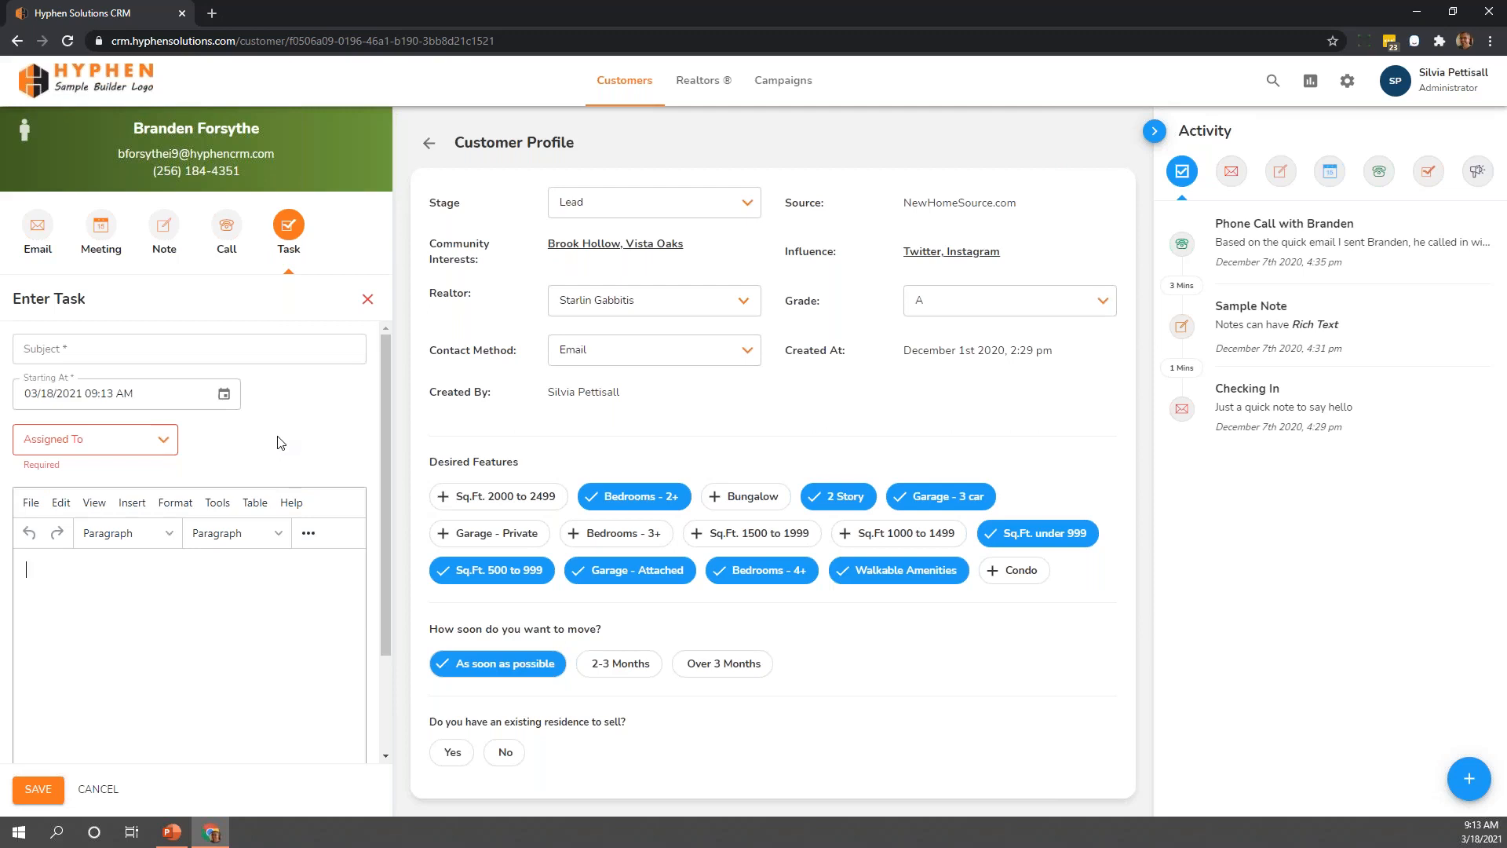
pyautogui.click(309, 534)
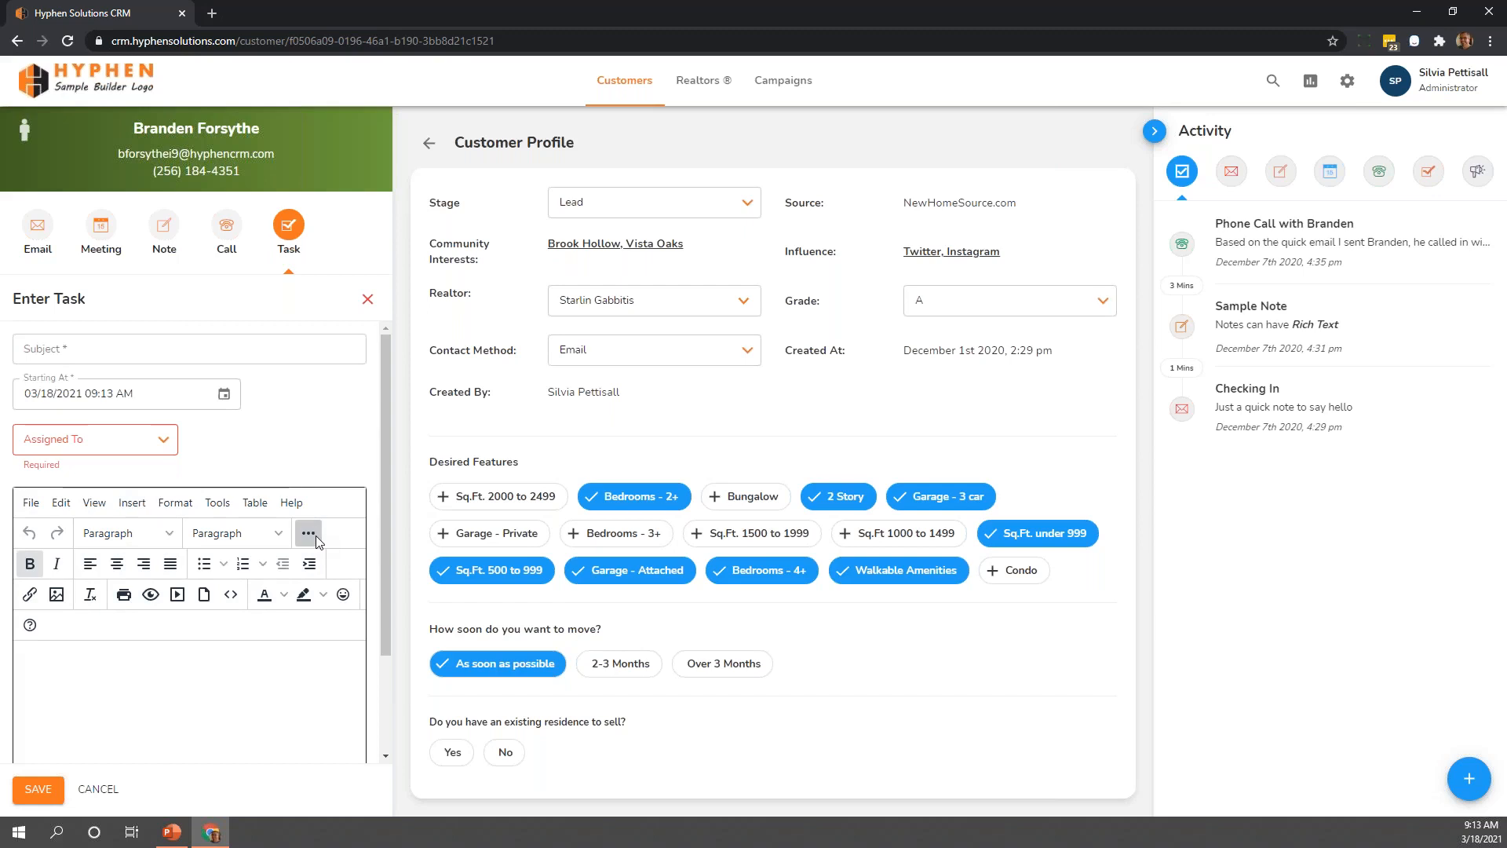
pyautogui.click(315, 535)
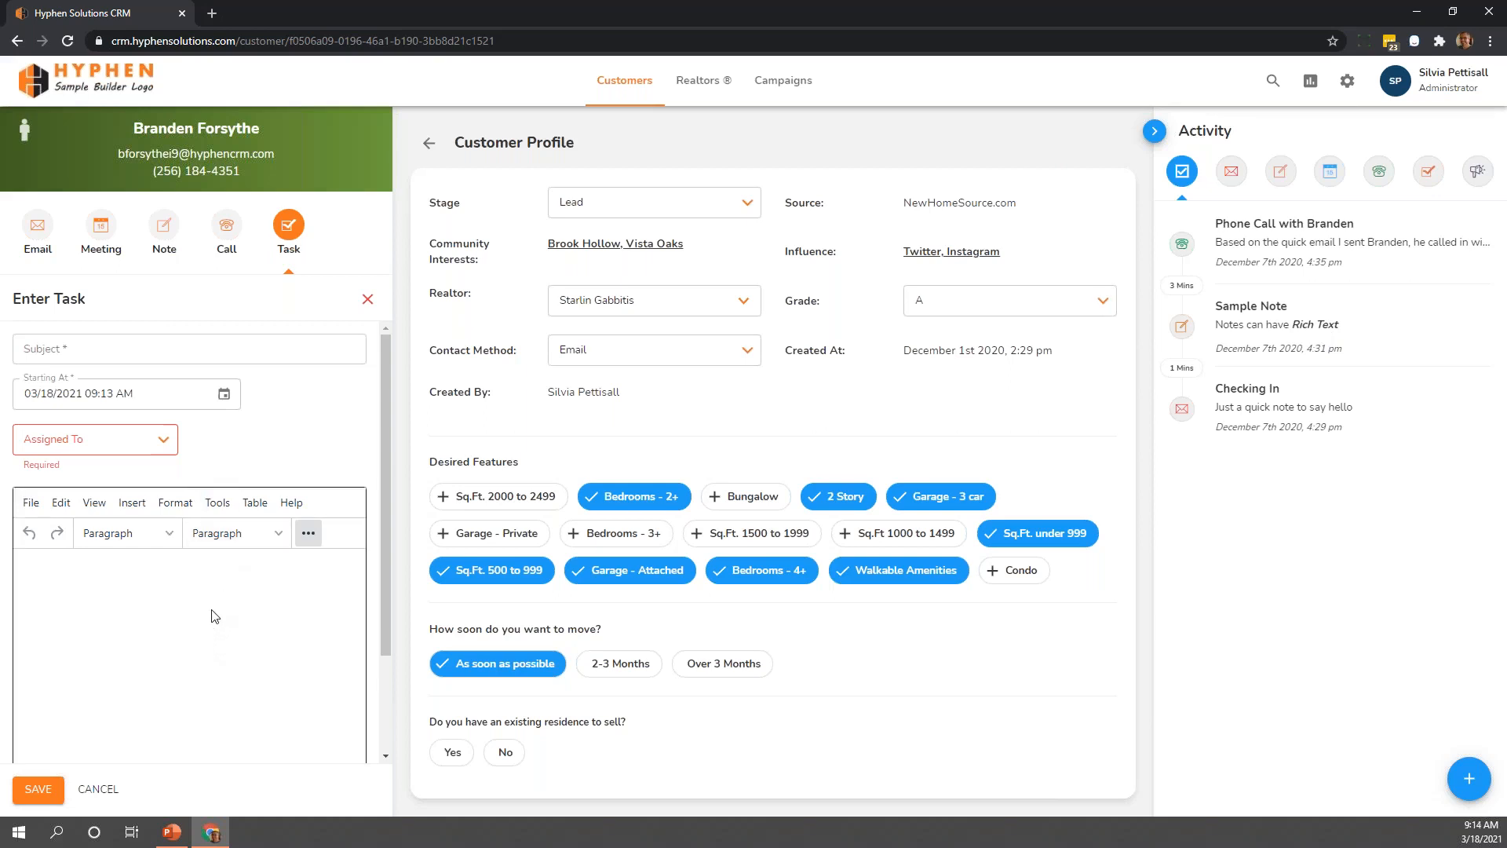
pyautogui.click(368, 301)
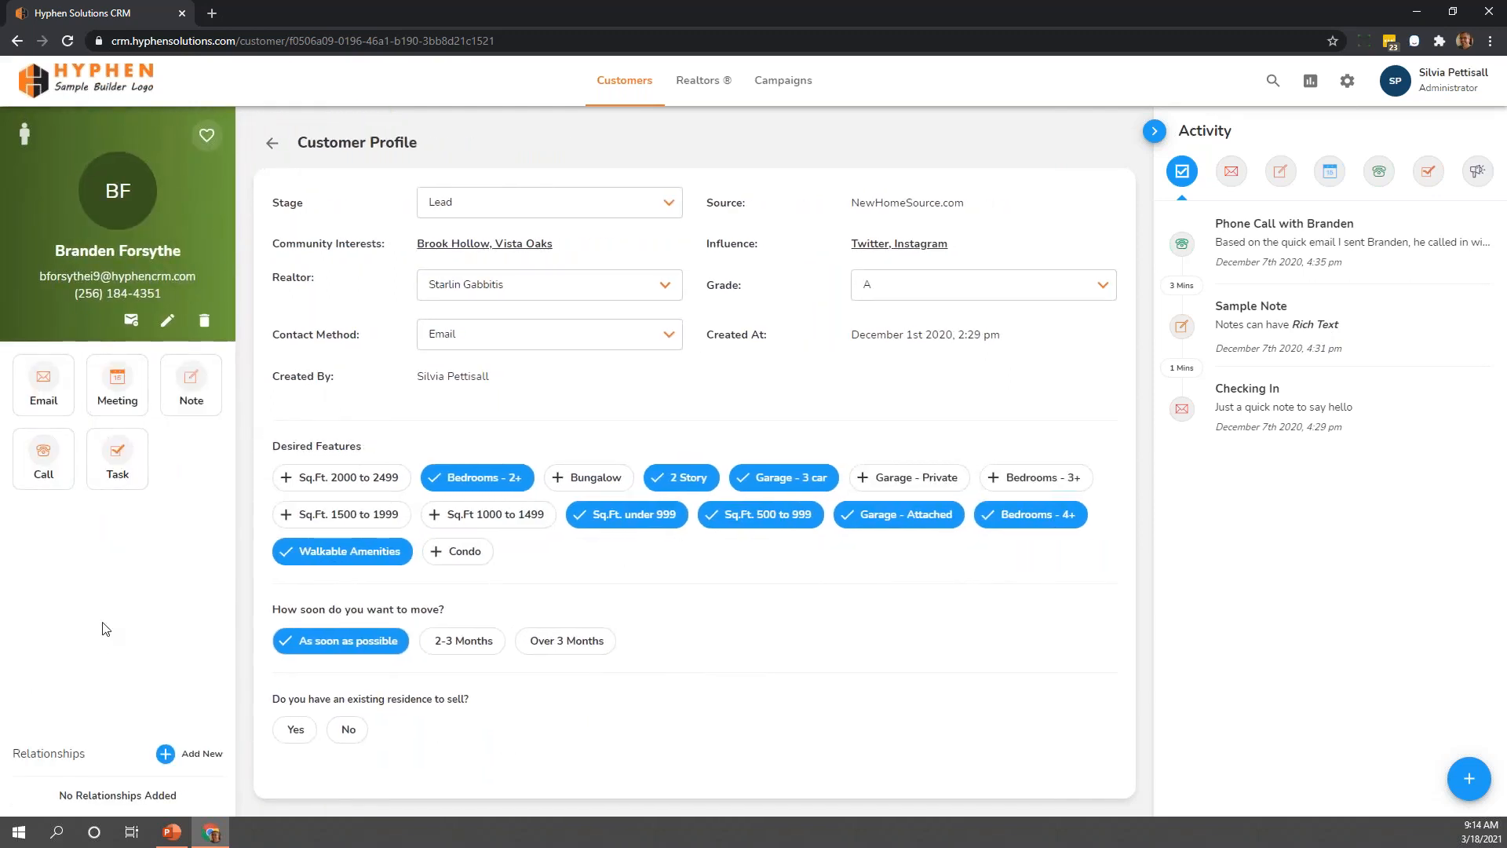
# View the Add Cobuyer form in the customer's relationships and close it without saving
pyautogui.click(165, 754)
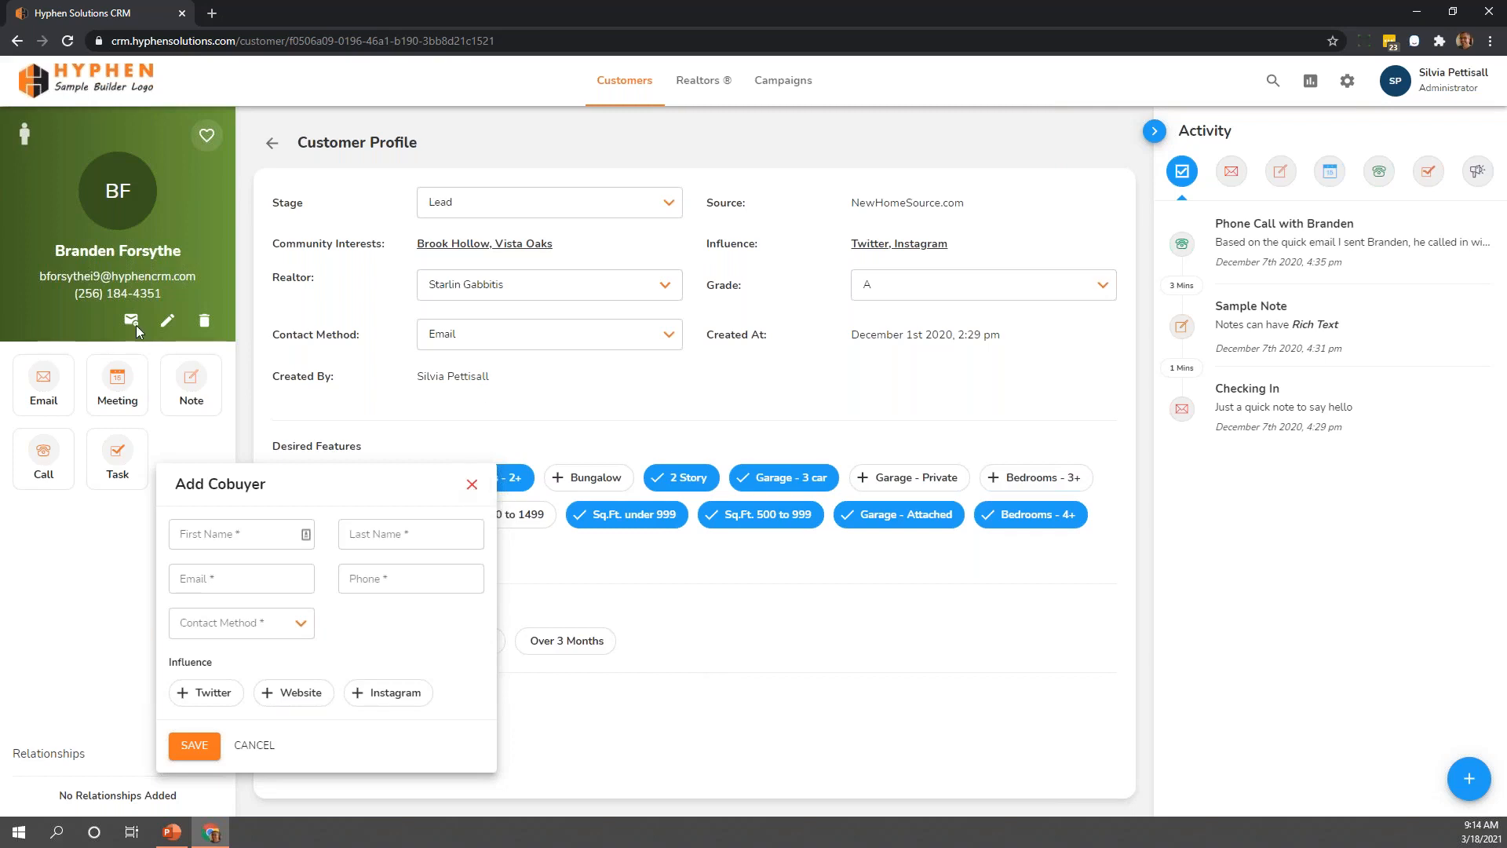
pyautogui.click(472, 485)
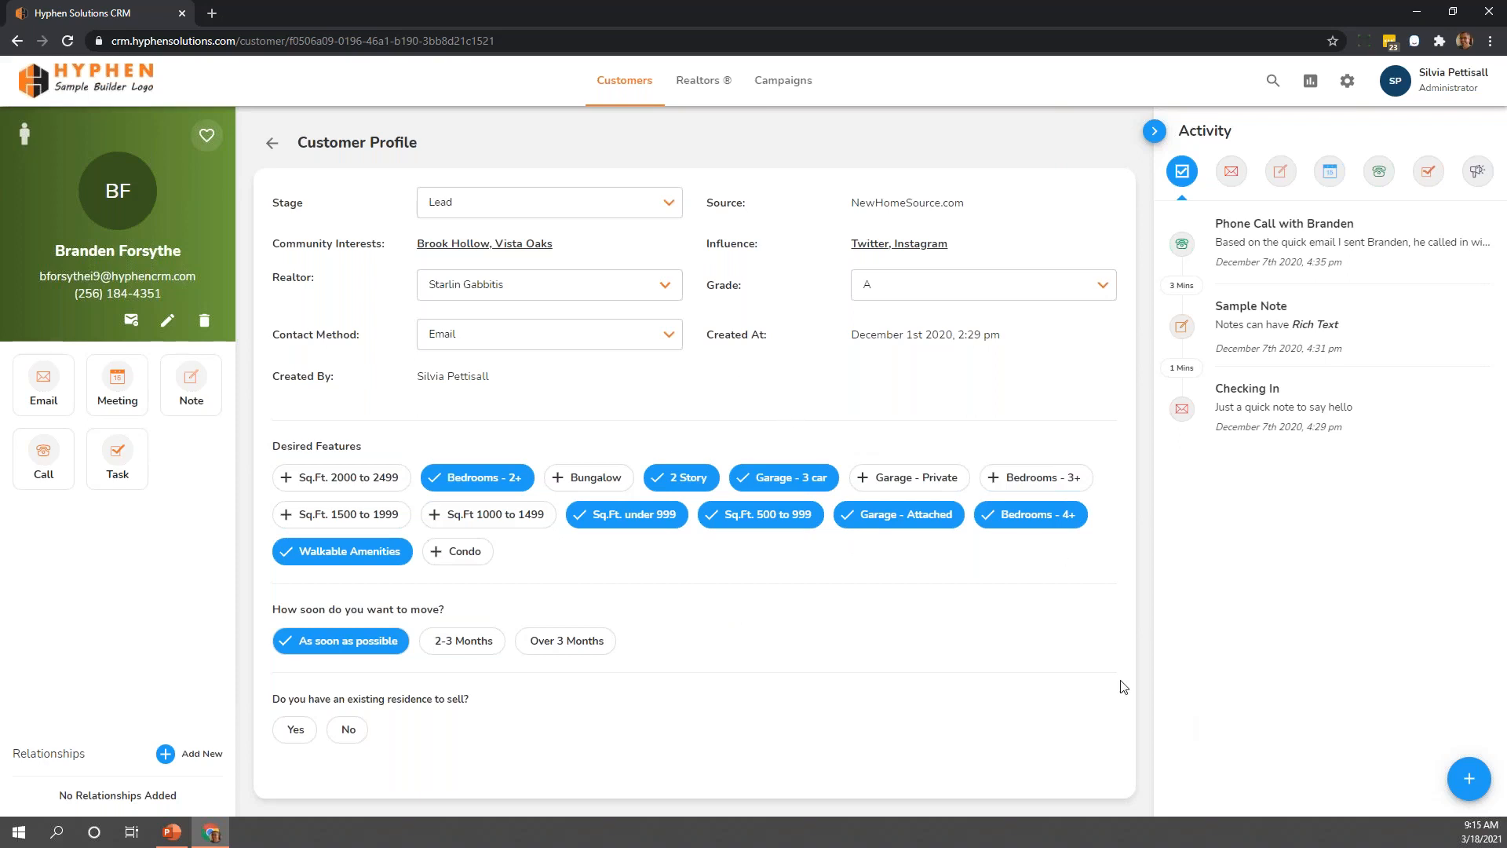
# Open the details of the Keller Williams of Dallas realtor from the Realtors list
pyautogui.click(695, 87)
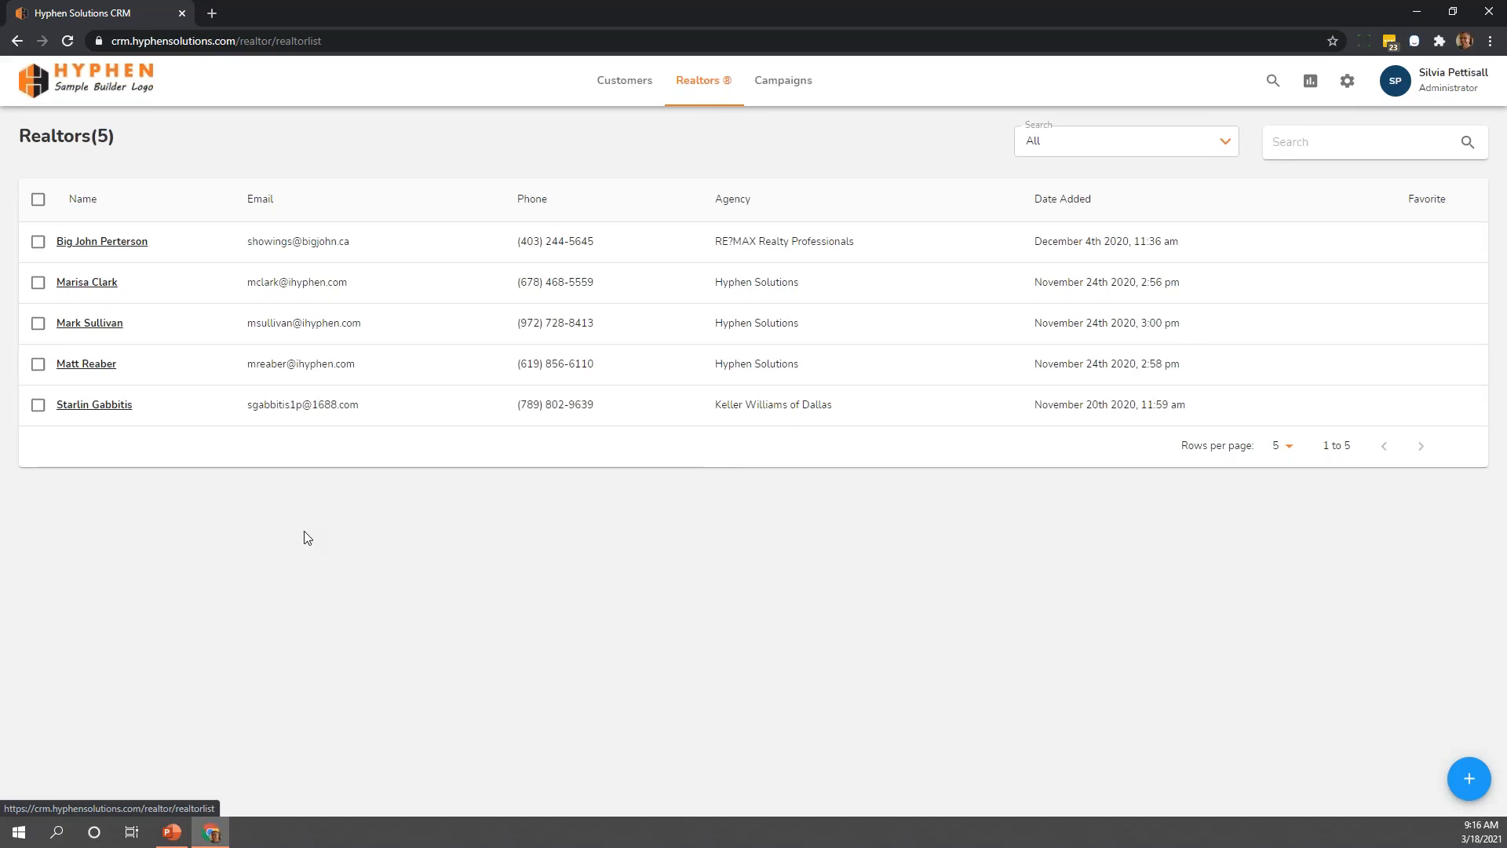
pyautogui.click(89, 407)
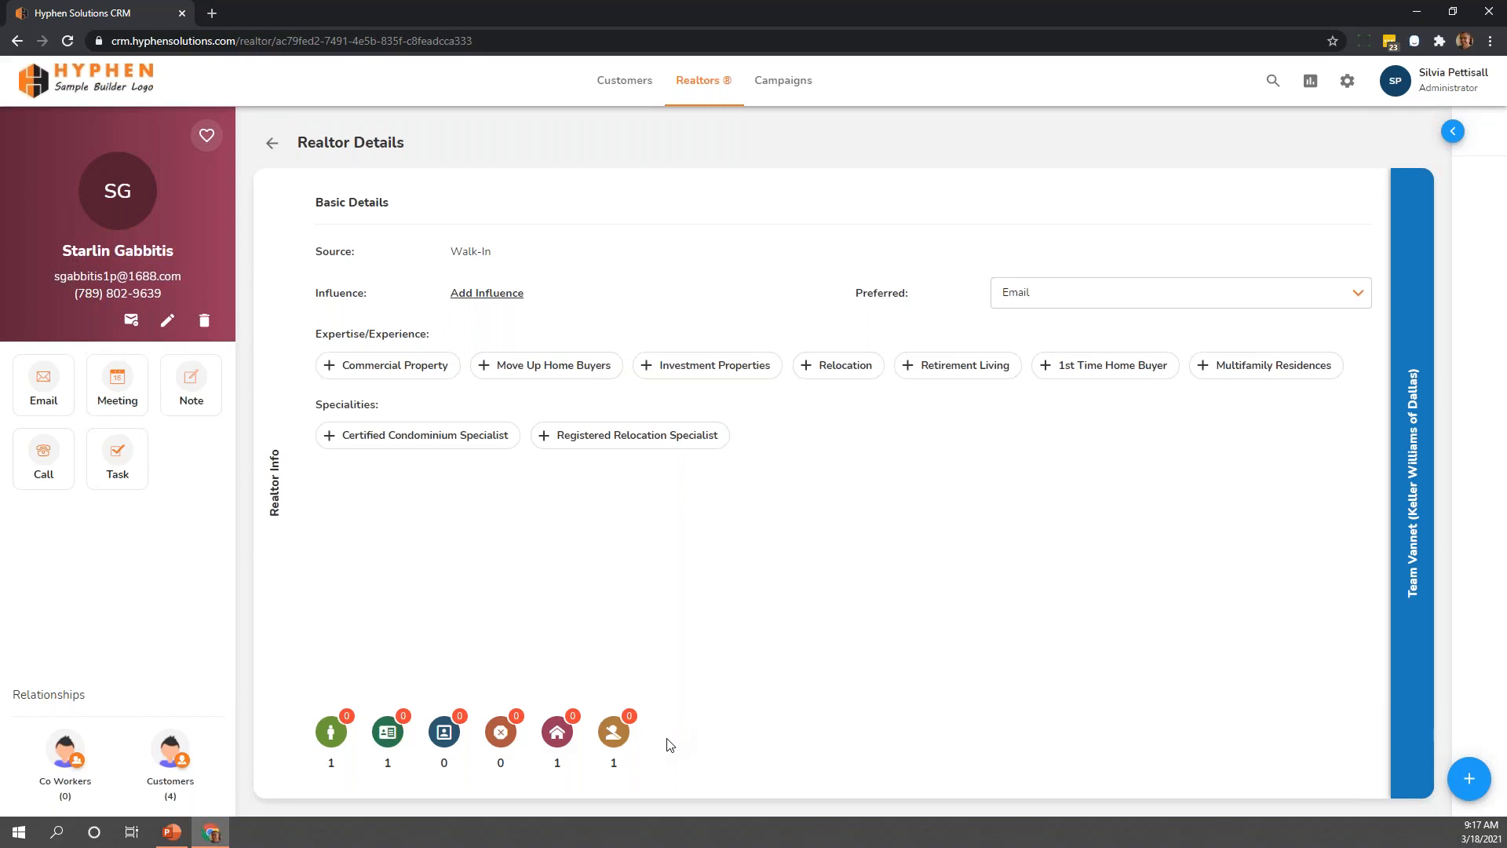
# Look through the realtor's related customers, activity history and agency information
pyautogui.click(181, 767)
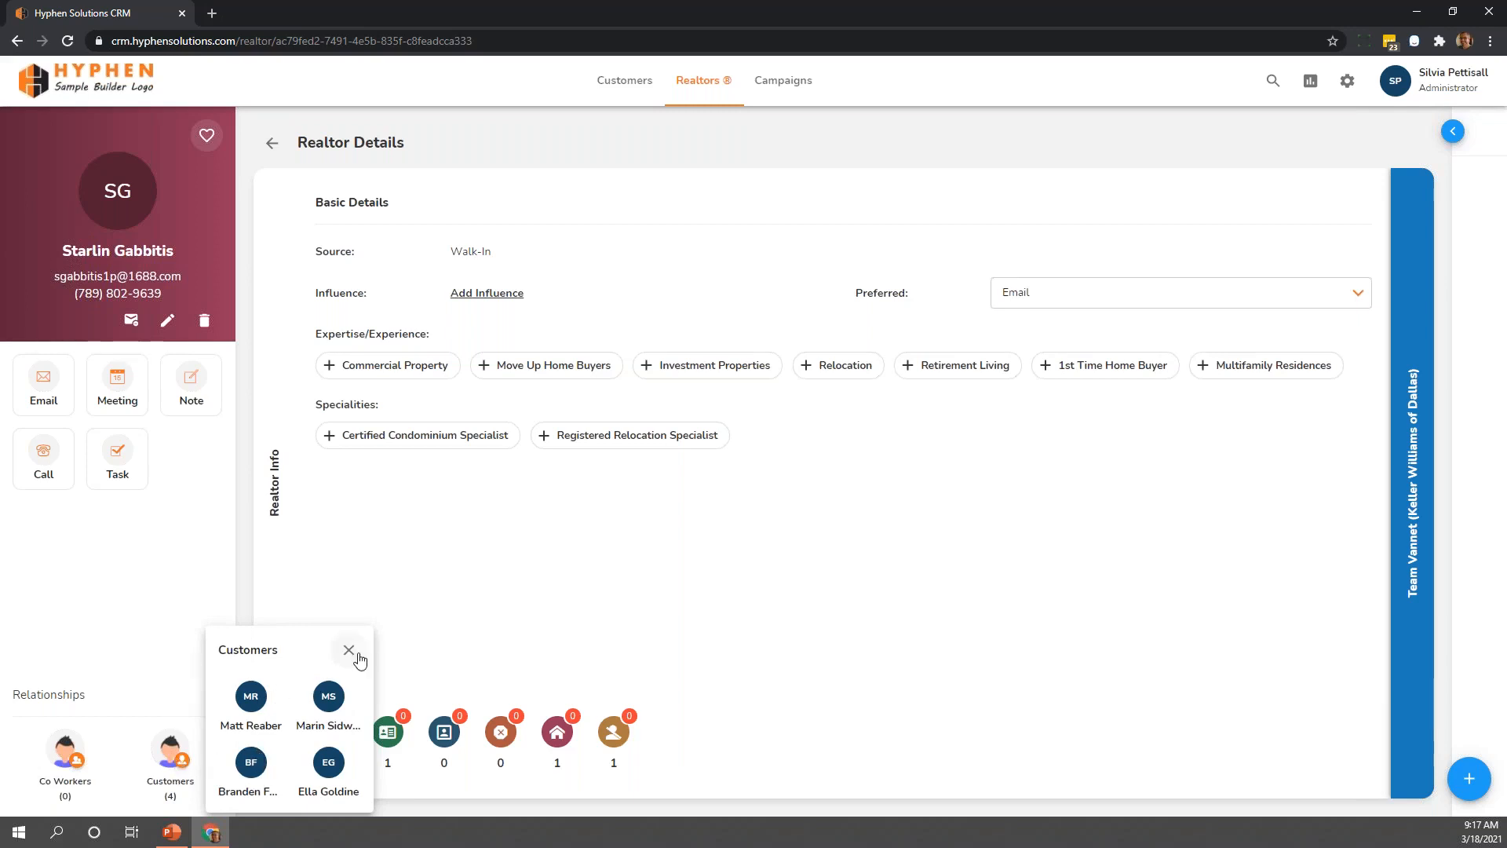
pyautogui.click(349, 651)
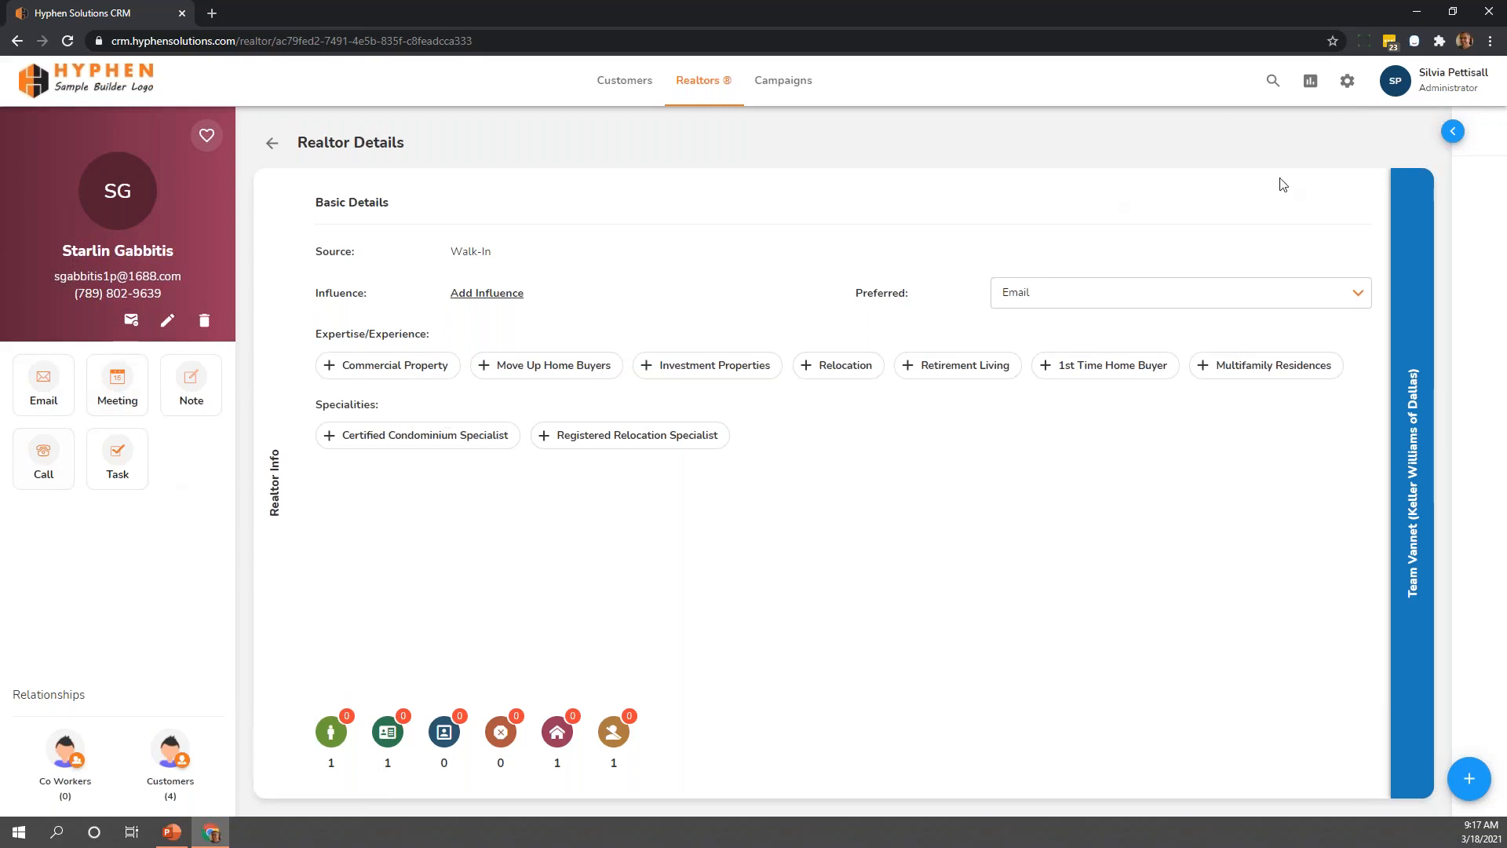
pyautogui.click(1453, 132)
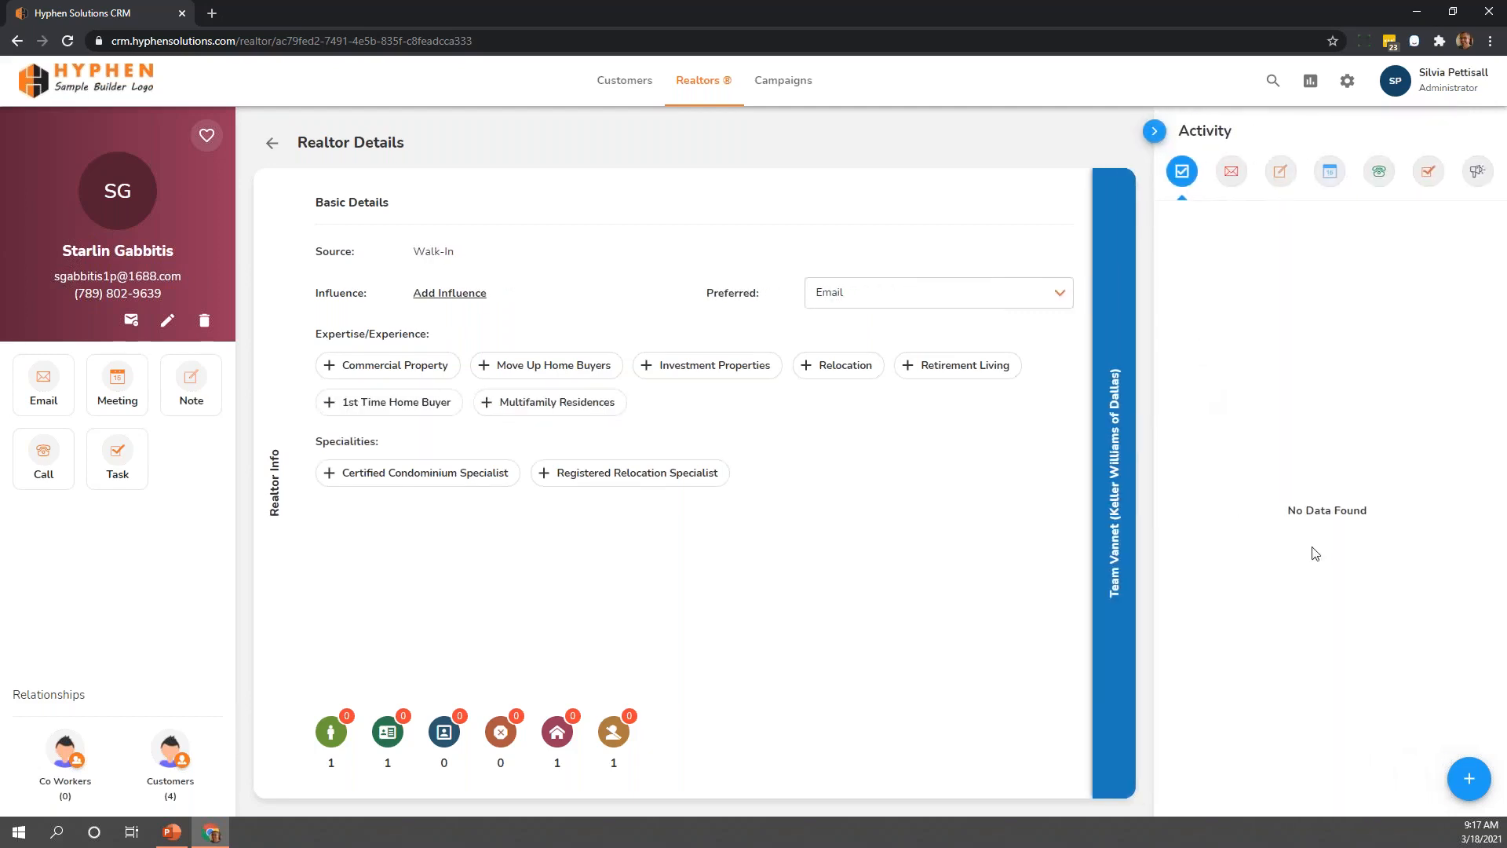
pyautogui.click(1157, 131)
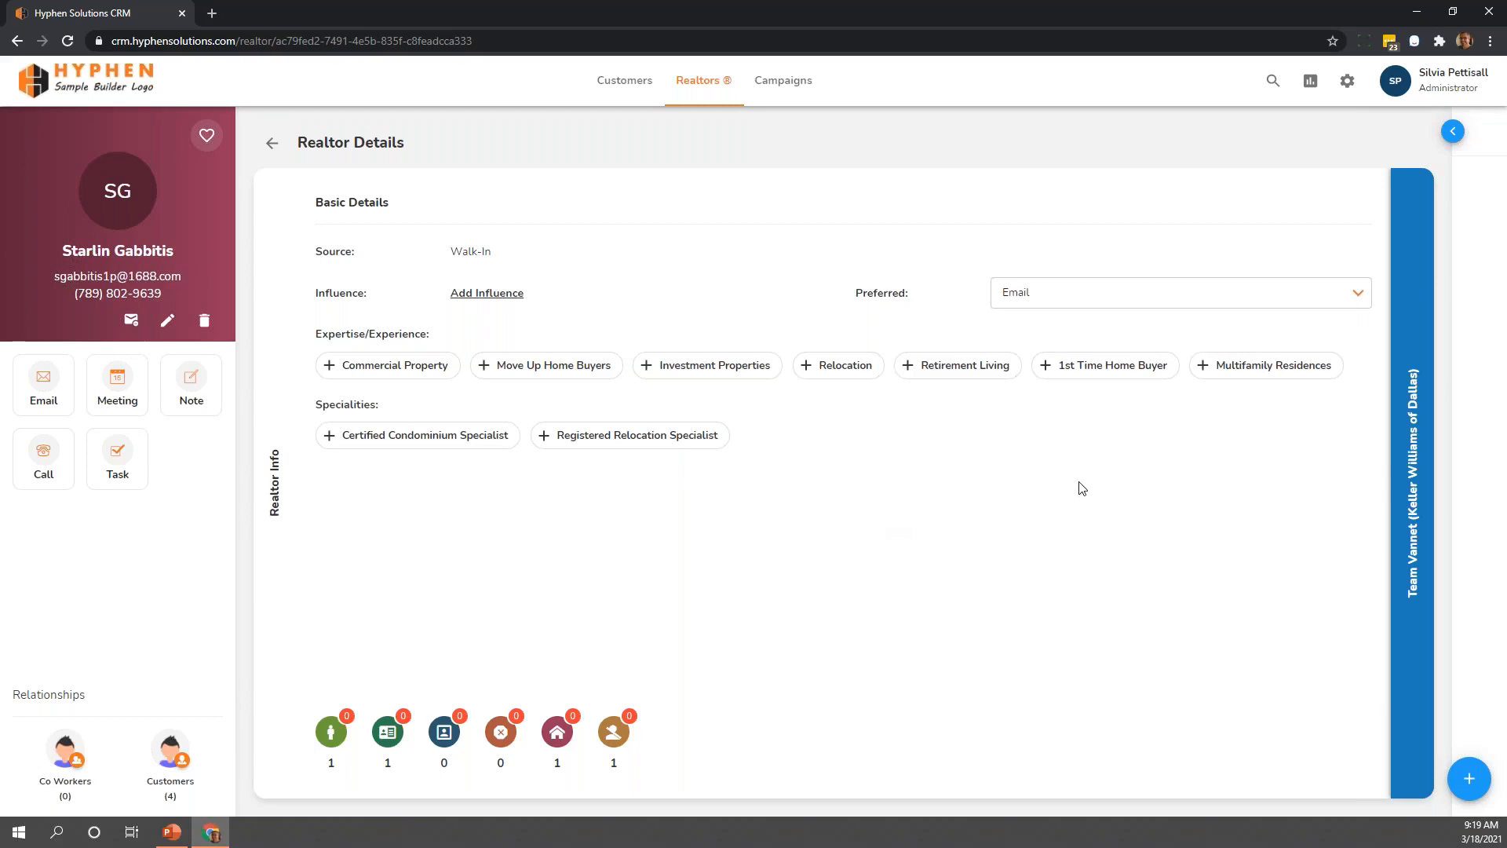
pyautogui.click(1391, 500)
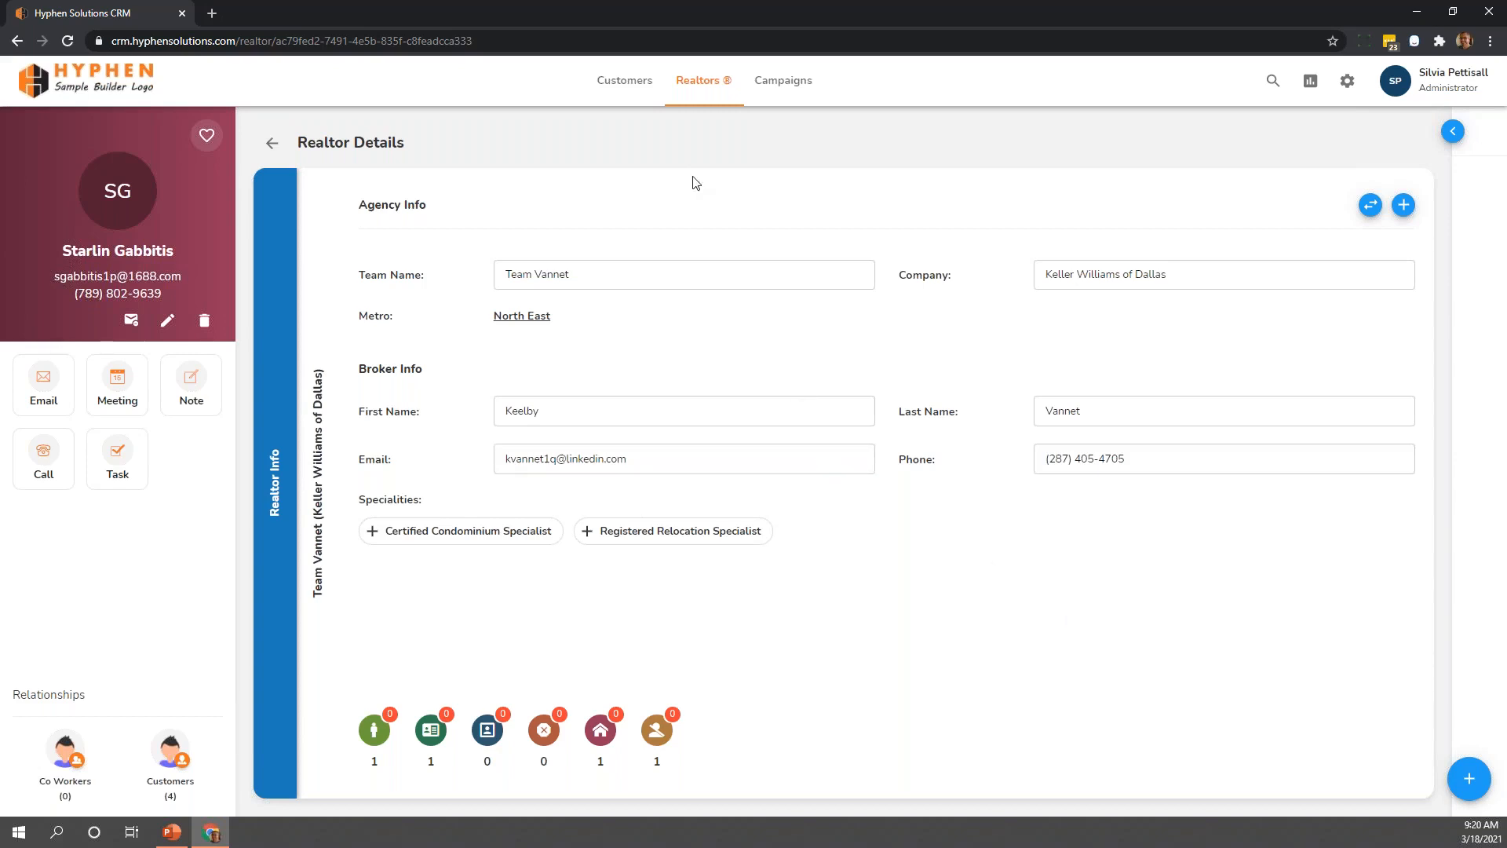
# Open the Campaigns page and start adding a new segment
pyautogui.click(787, 91)
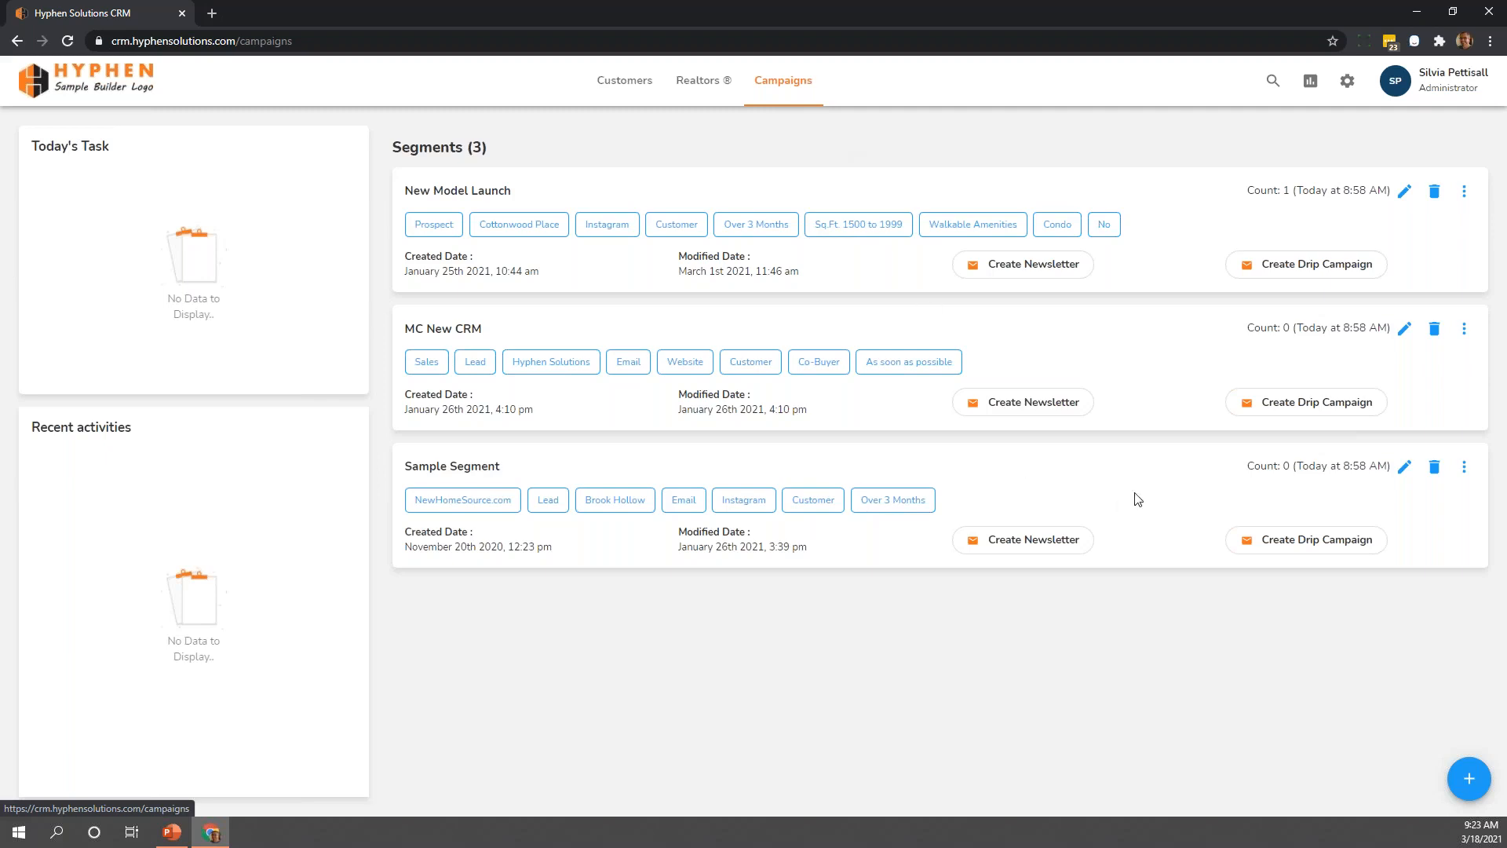
pyautogui.click(1483, 779)
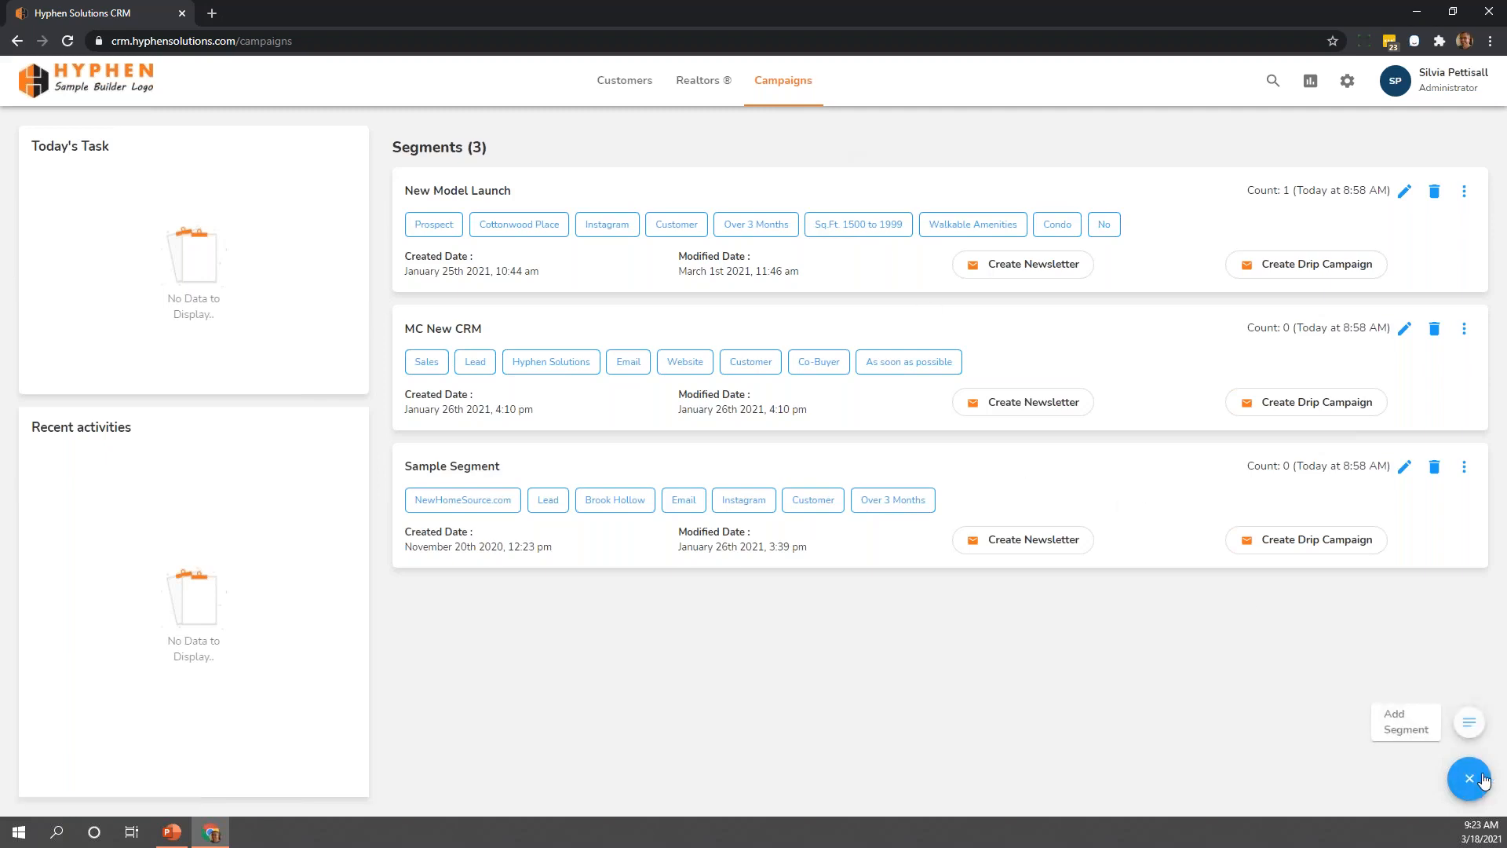
pyautogui.click(1469, 722)
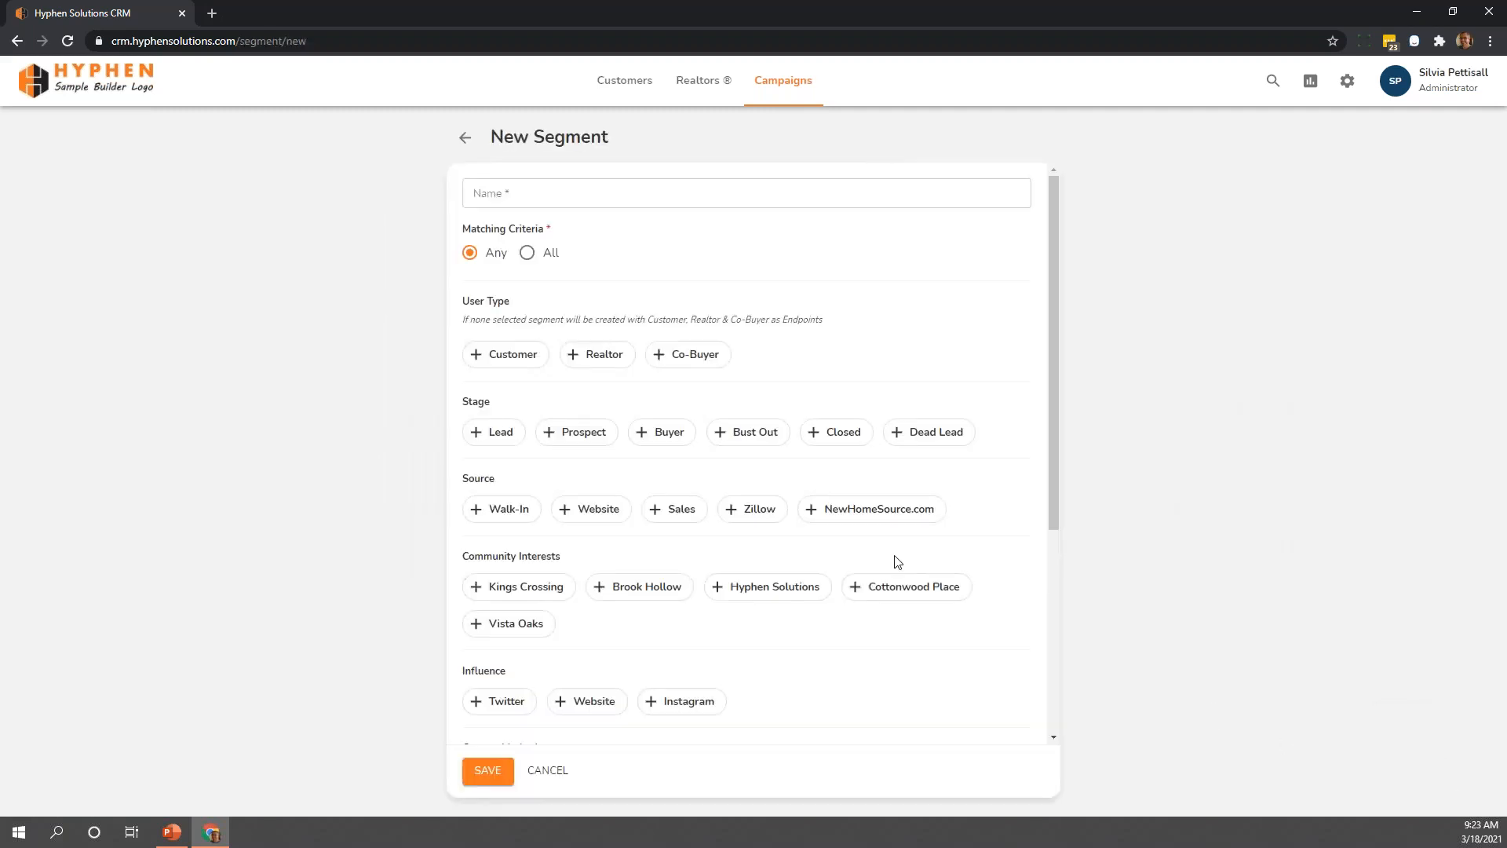
pyautogui.click(564, 196)
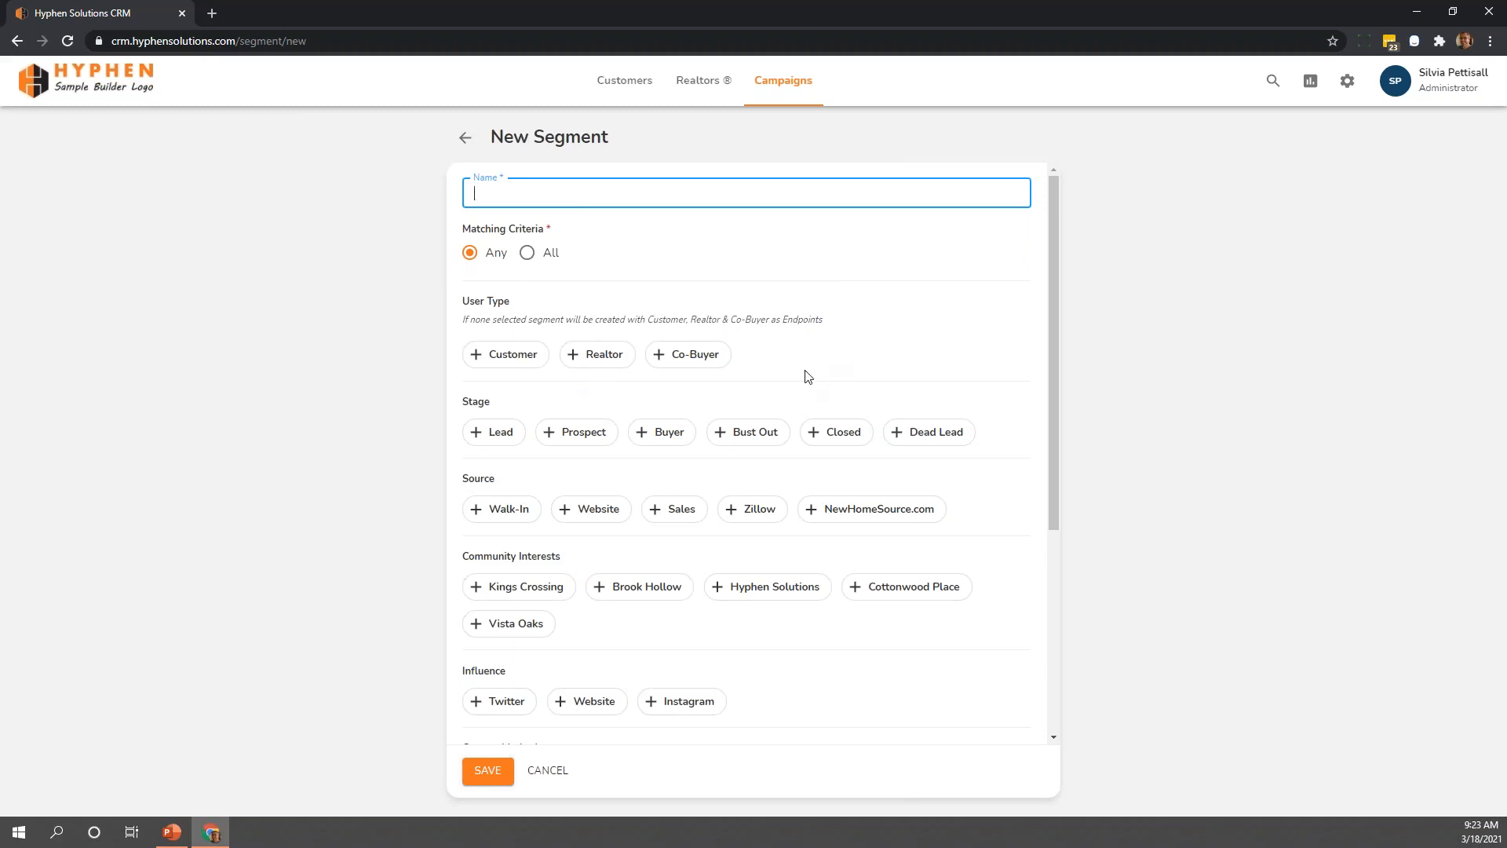
# Select the Lead and Prospect stages and the Website and Walk-In sources for the new segment
pyautogui.scroll(-1, 824, 362)
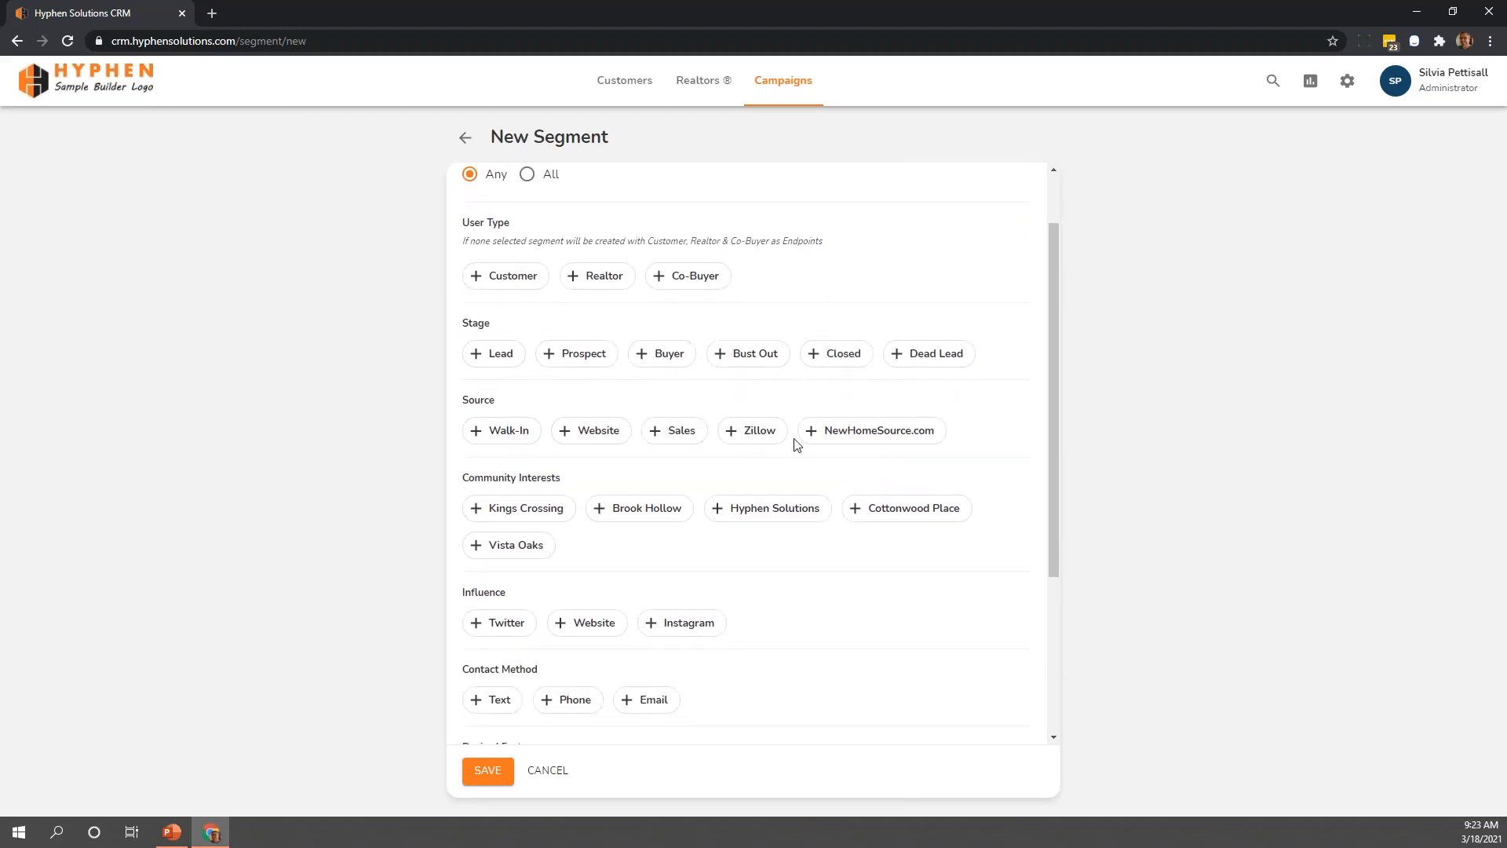
pyautogui.click(495, 360)
pyautogui.click(567, 361)
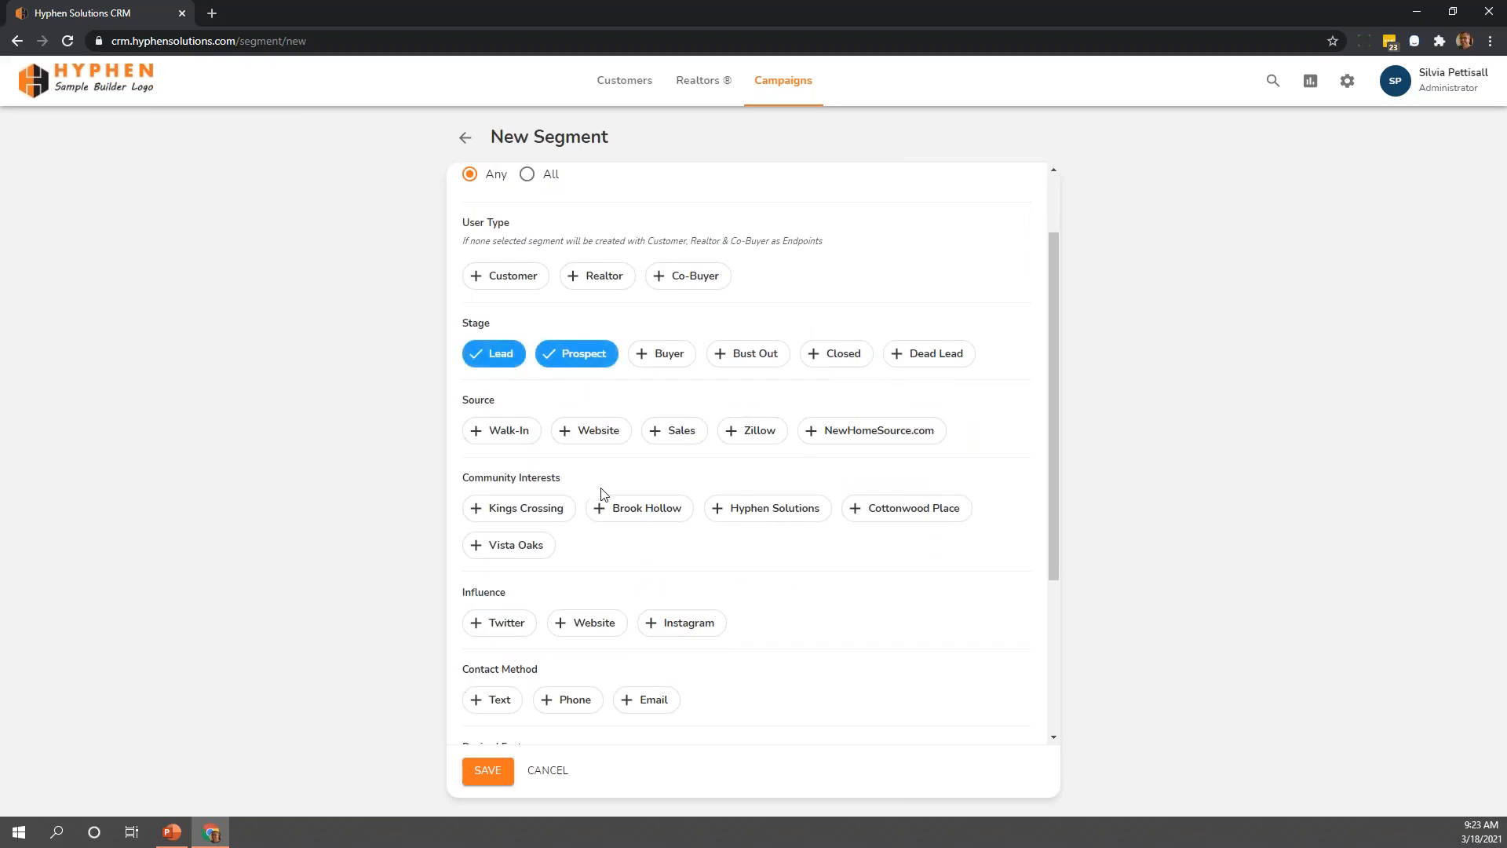
pyautogui.click(607, 444)
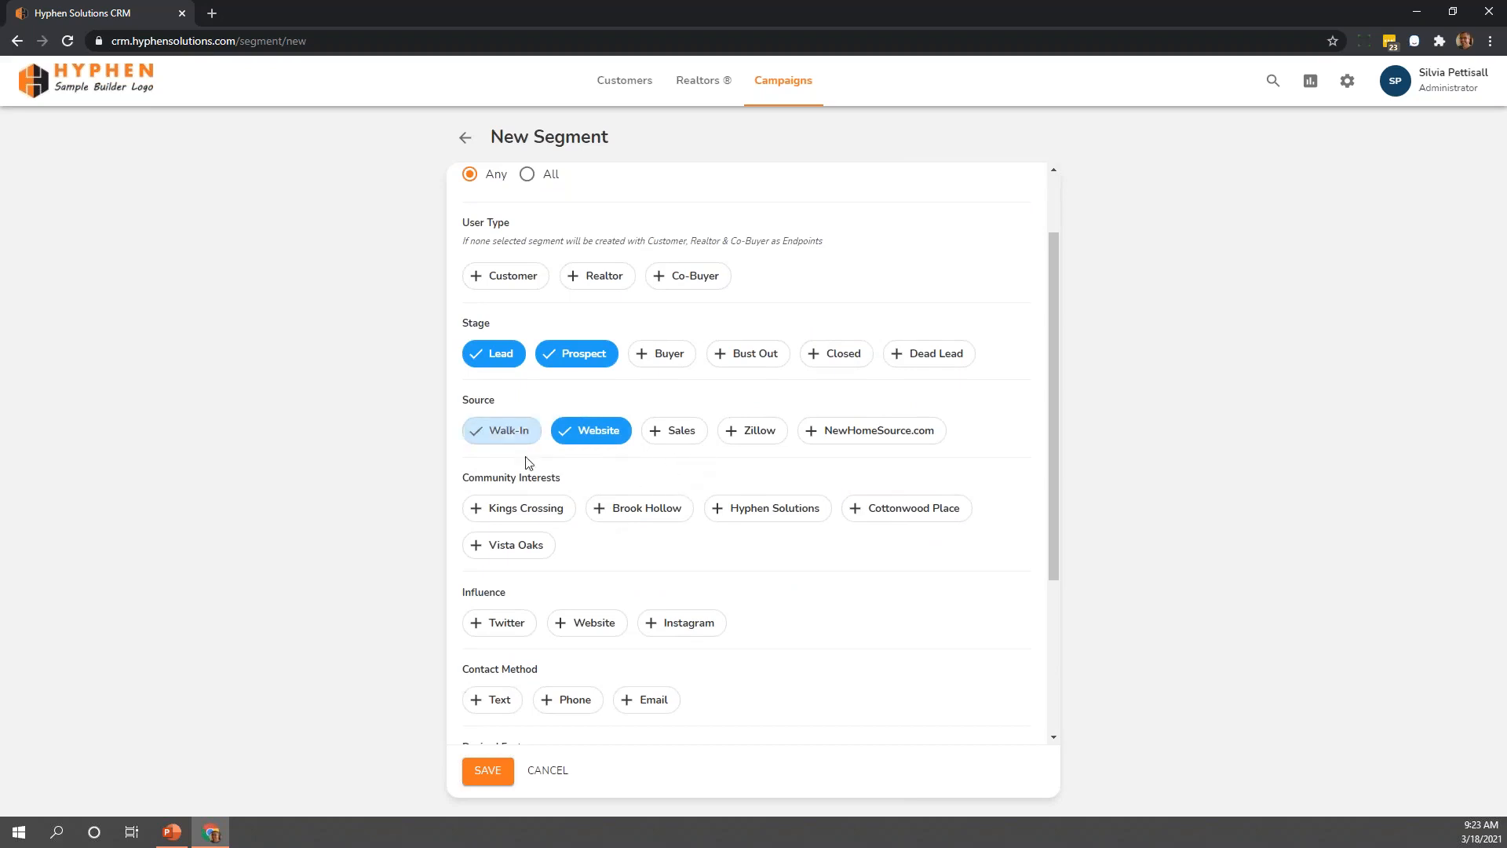
pyautogui.click(525, 434)
# Add the Kings Crossing and Brook Hollow communities, Instagram influence and Bungalow feature to the segment criteria
pyautogui.scroll(-2, 585, 570)
pyautogui.click(534, 355)
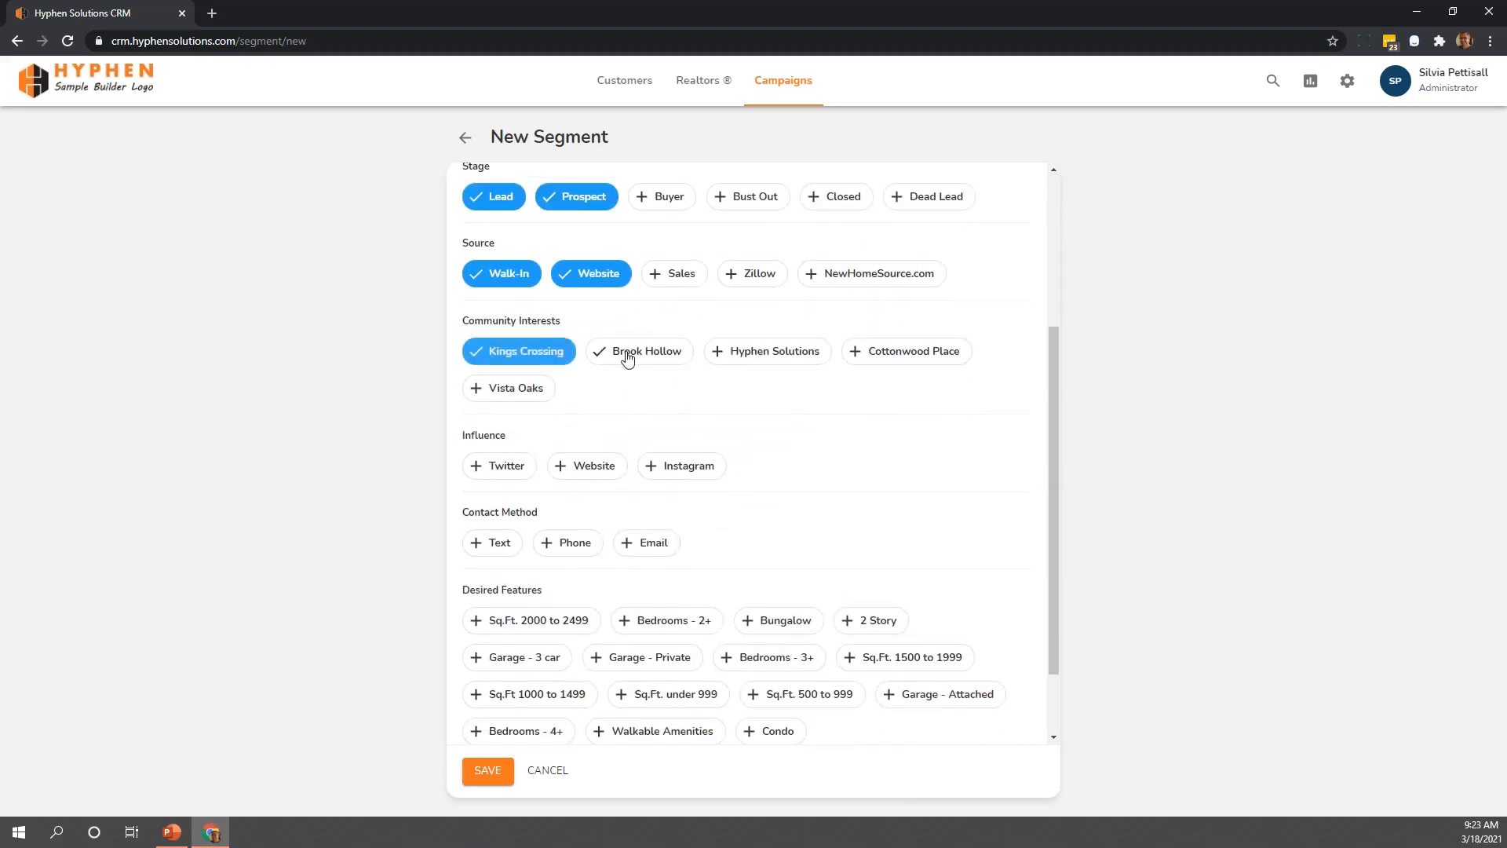
pyautogui.click(627, 355)
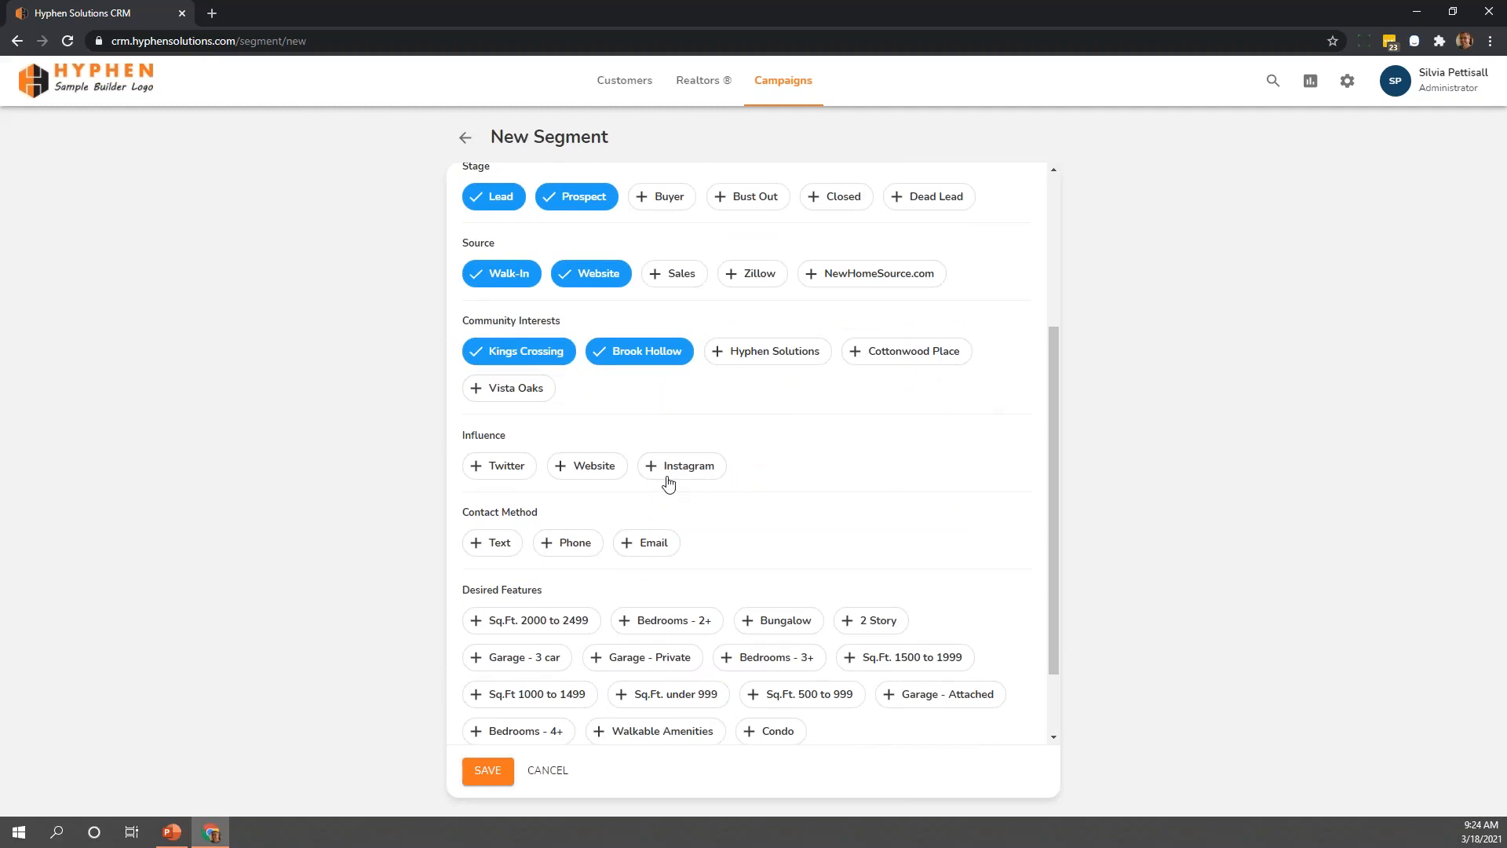
pyautogui.click(668, 475)
pyautogui.scroll(-1, 809, 516)
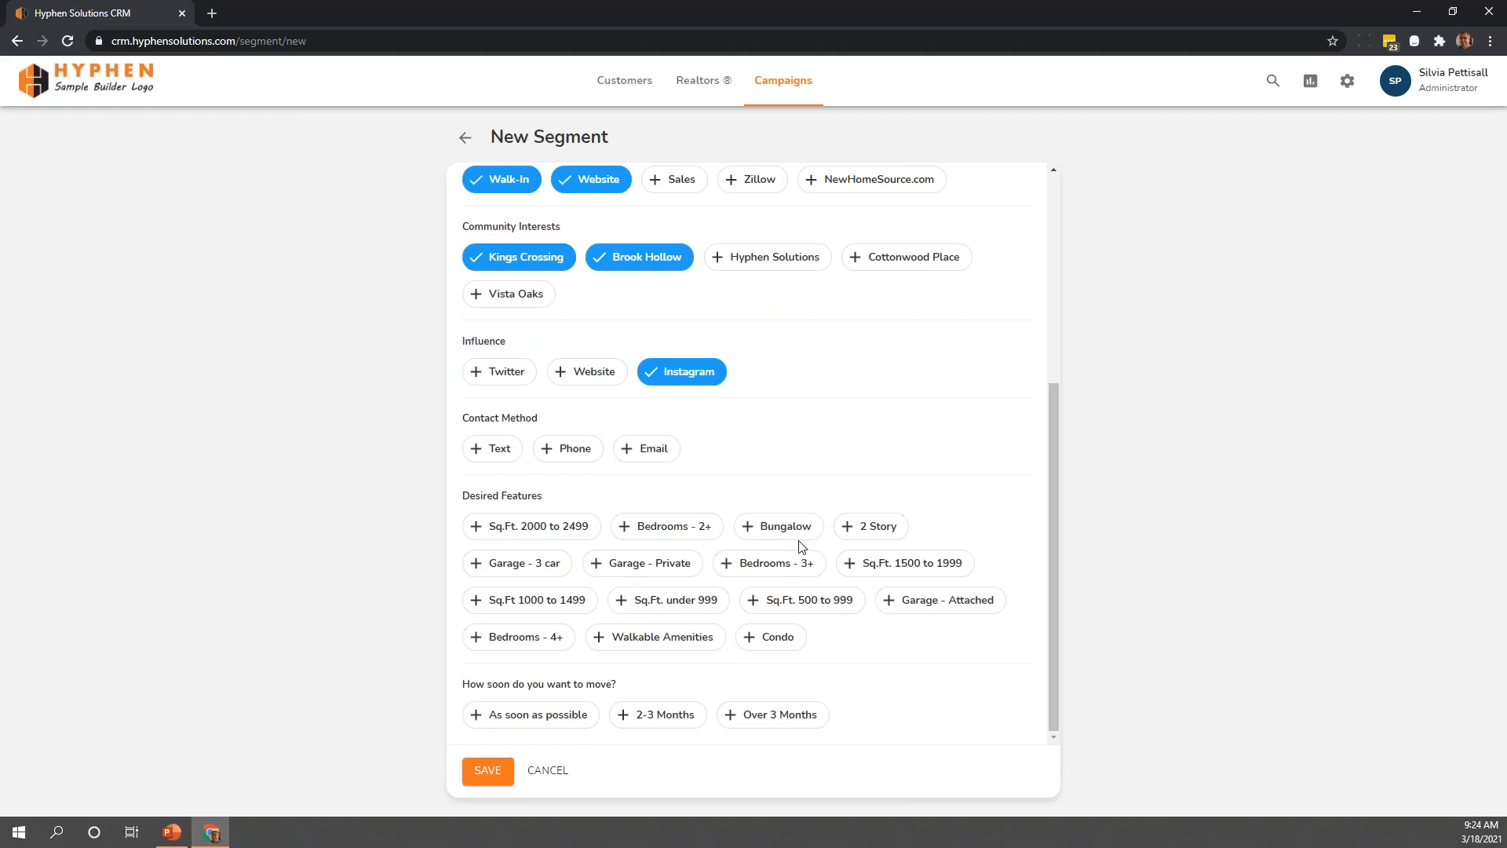
pyautogui.click(769, 534)
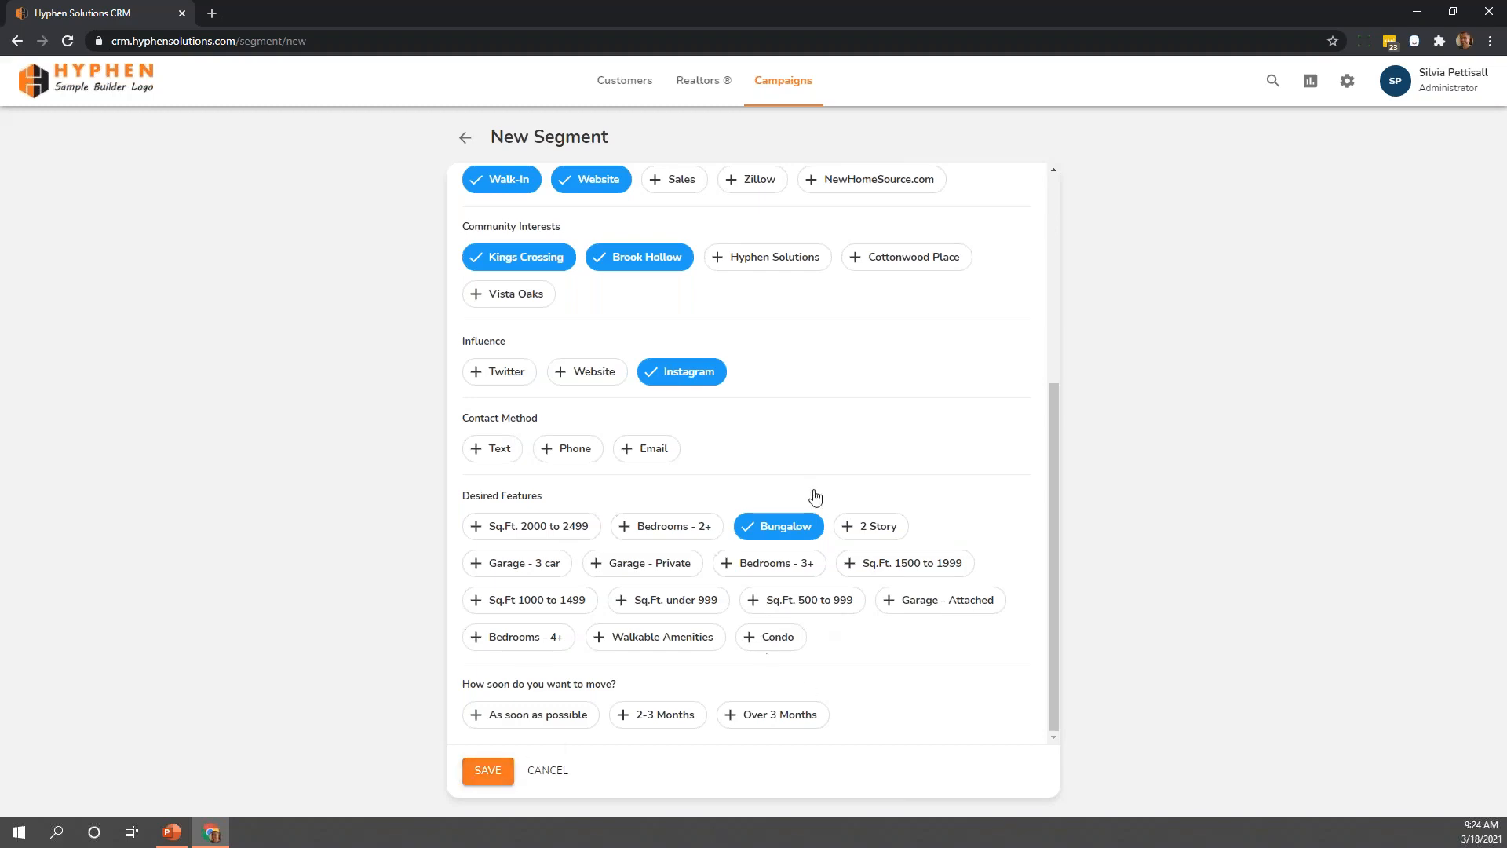
# Leave the new segment form without saving and return to the segments list
pyautogui.scroll(5, 1033, 504)
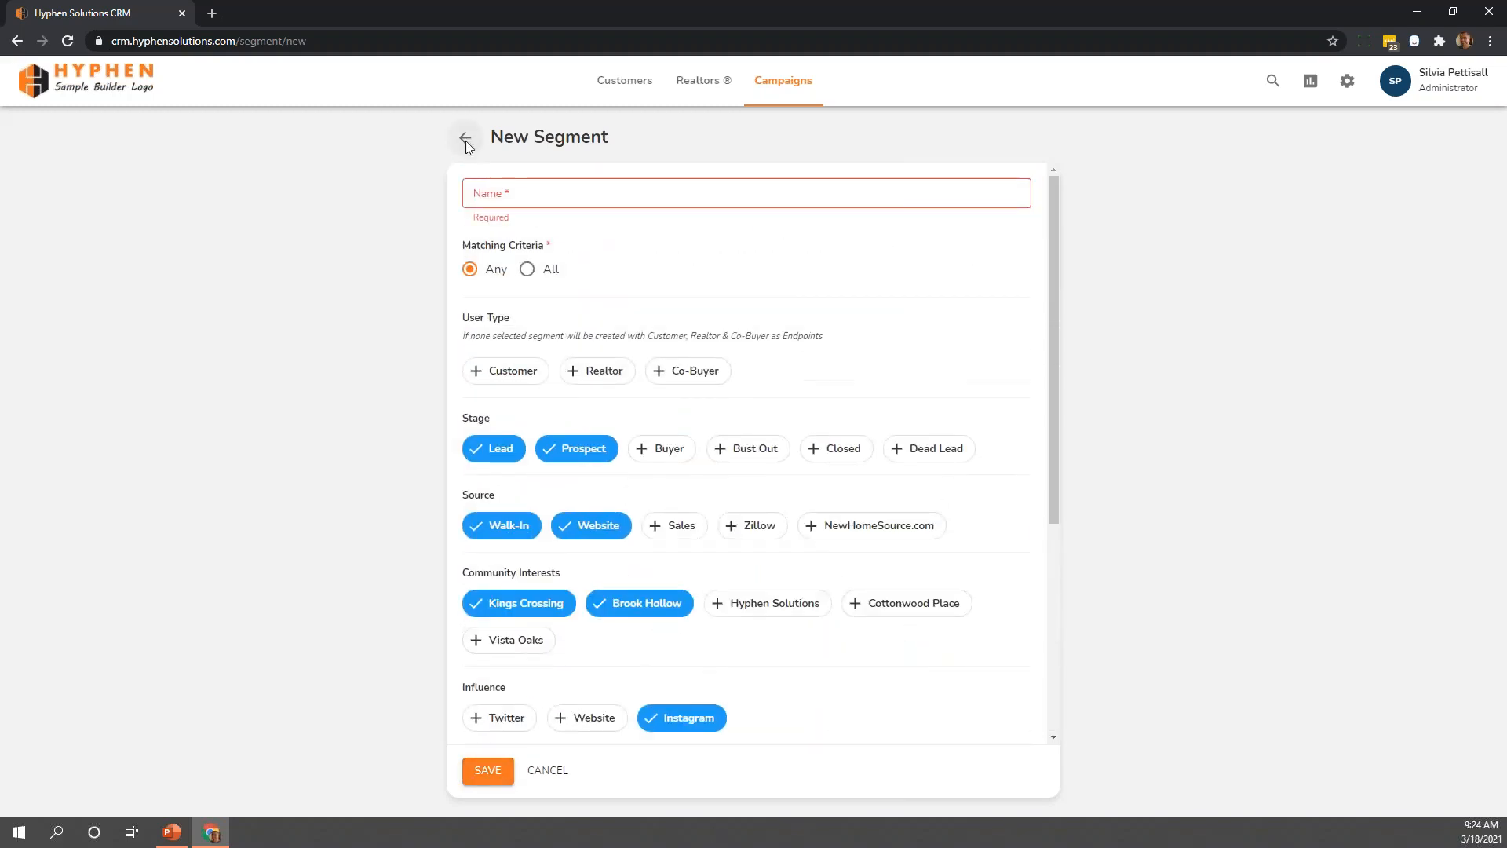
pyautogui.click(465, 139)
pyautogui.click(891, 471)
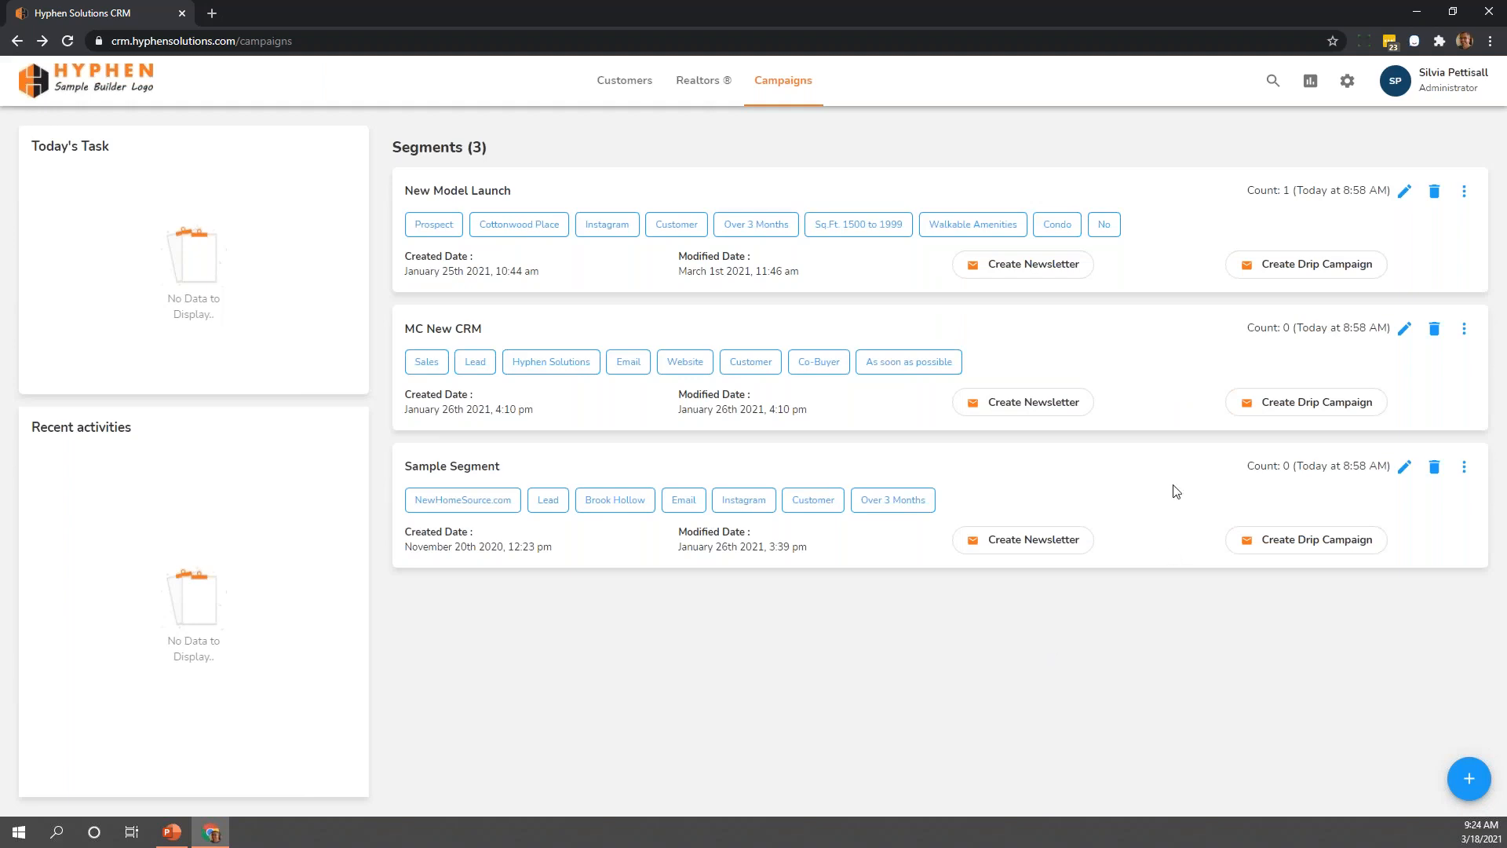
# Start a newsletter for the New Model Launch segment with the existing template Sample_Template and review its preview
pyautogui.click(1067, 272)
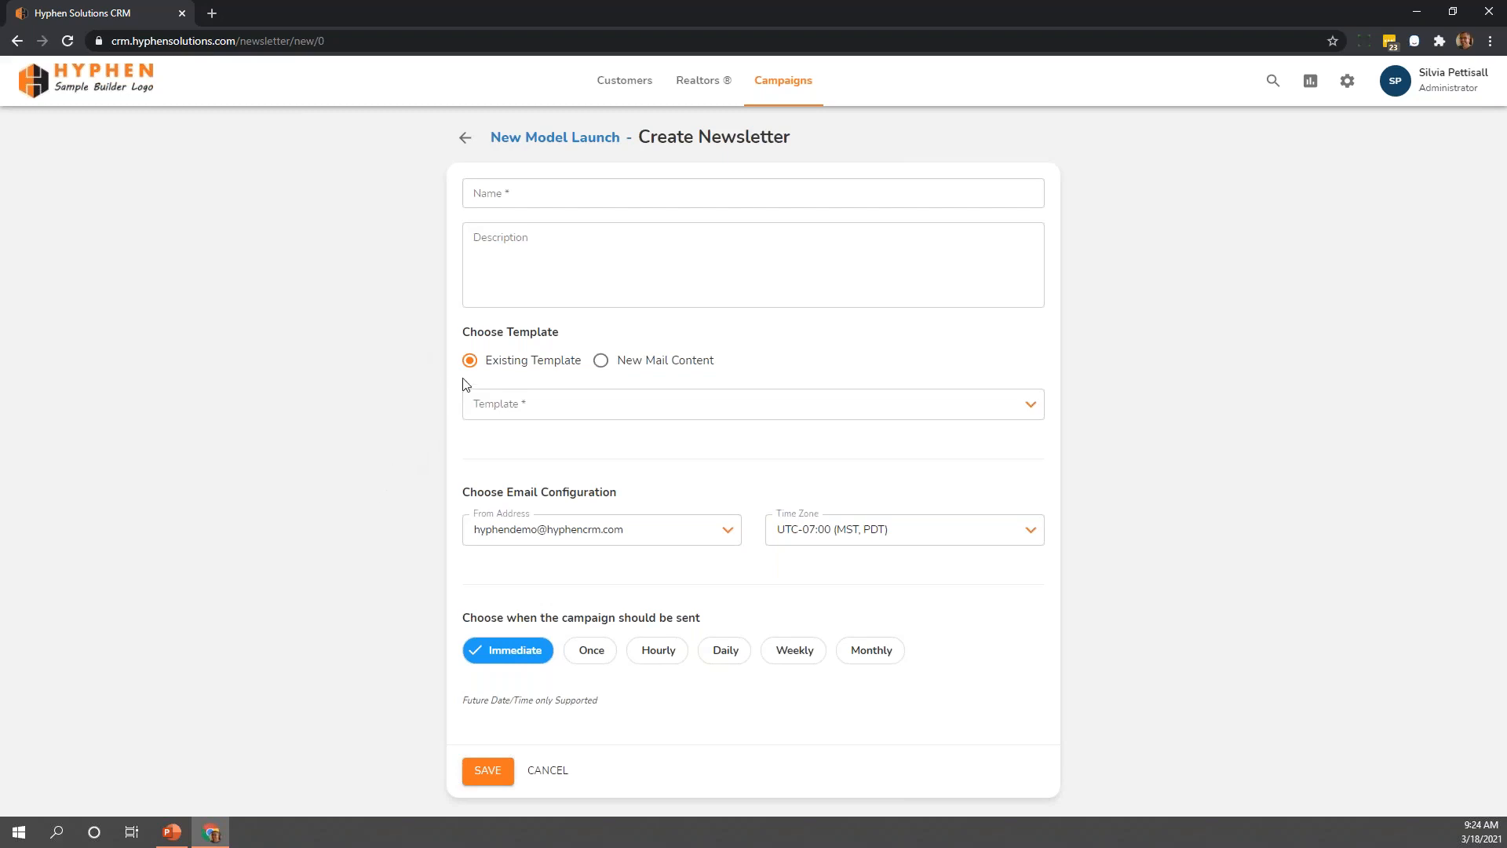
pyautogui.click(573, 406)
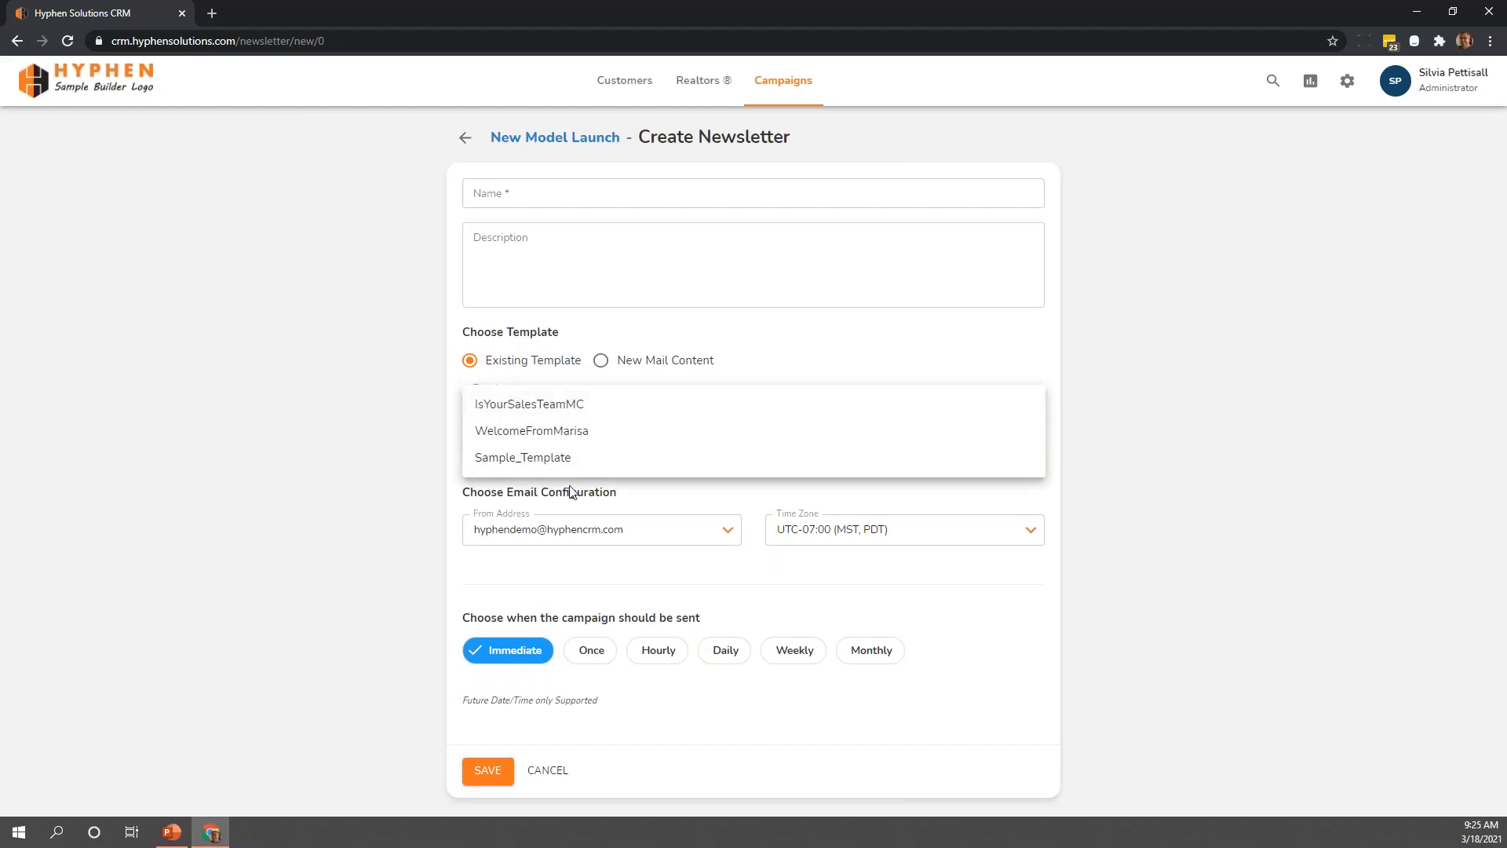
pyautogui.click(568, 460)
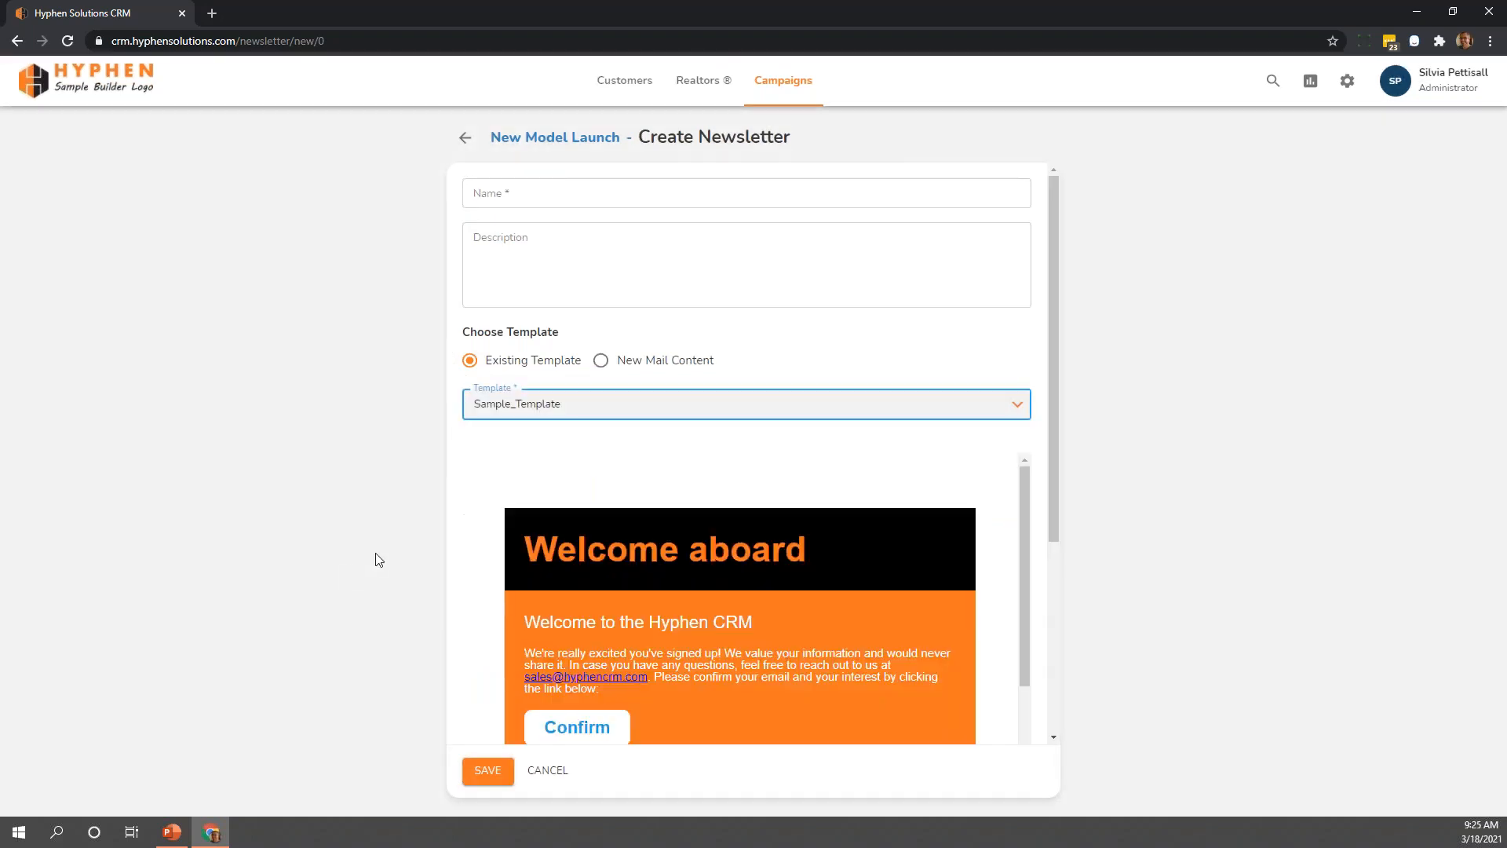
pyautogui.scroll(-2, 468, 494)
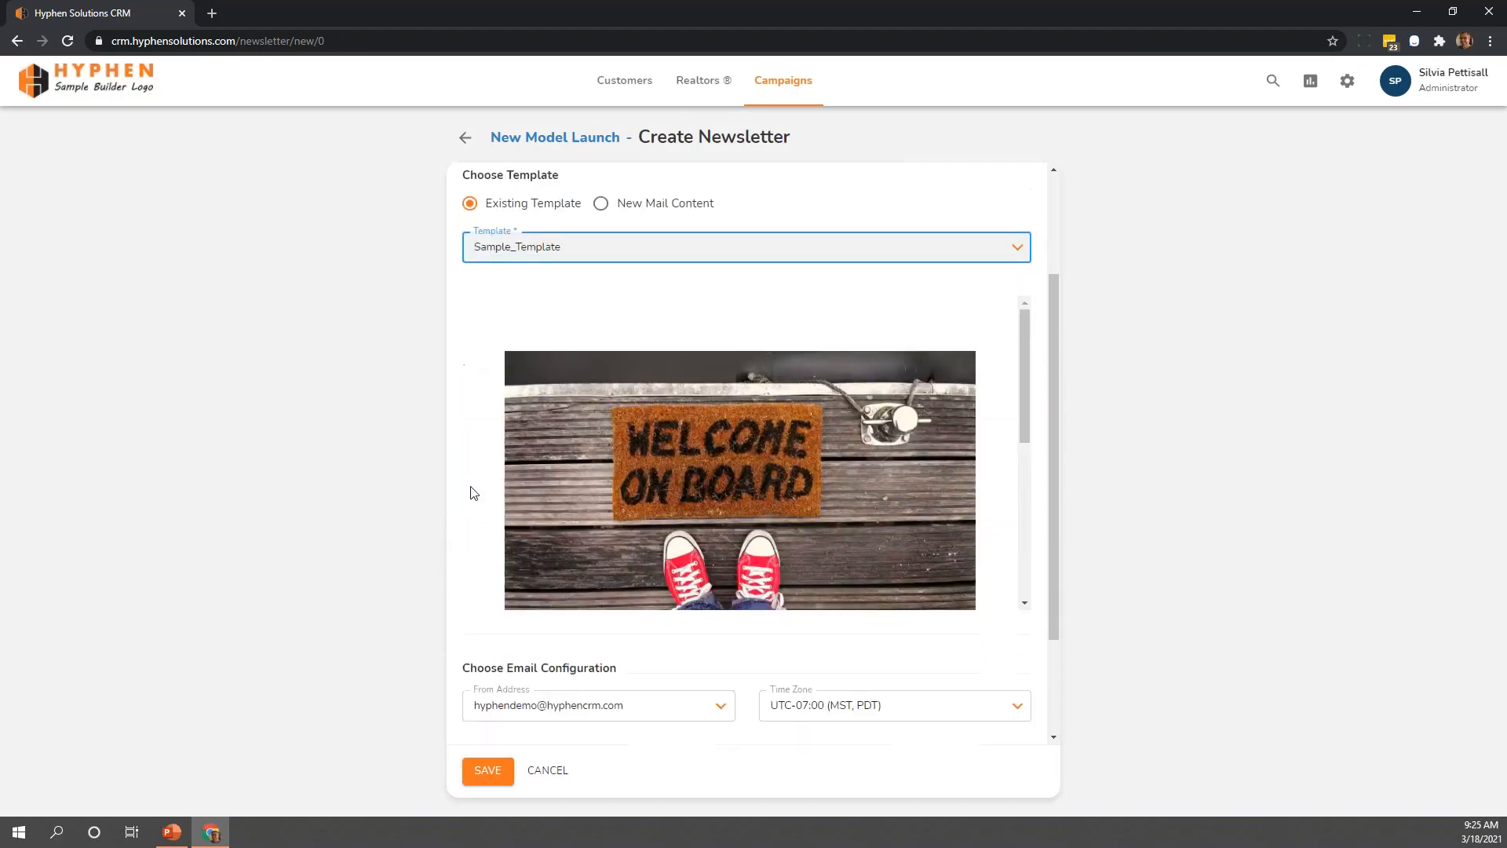
pyautogui.scroll(-2, 606, 497)
pyautogui.scroll(-3, 606, 491)
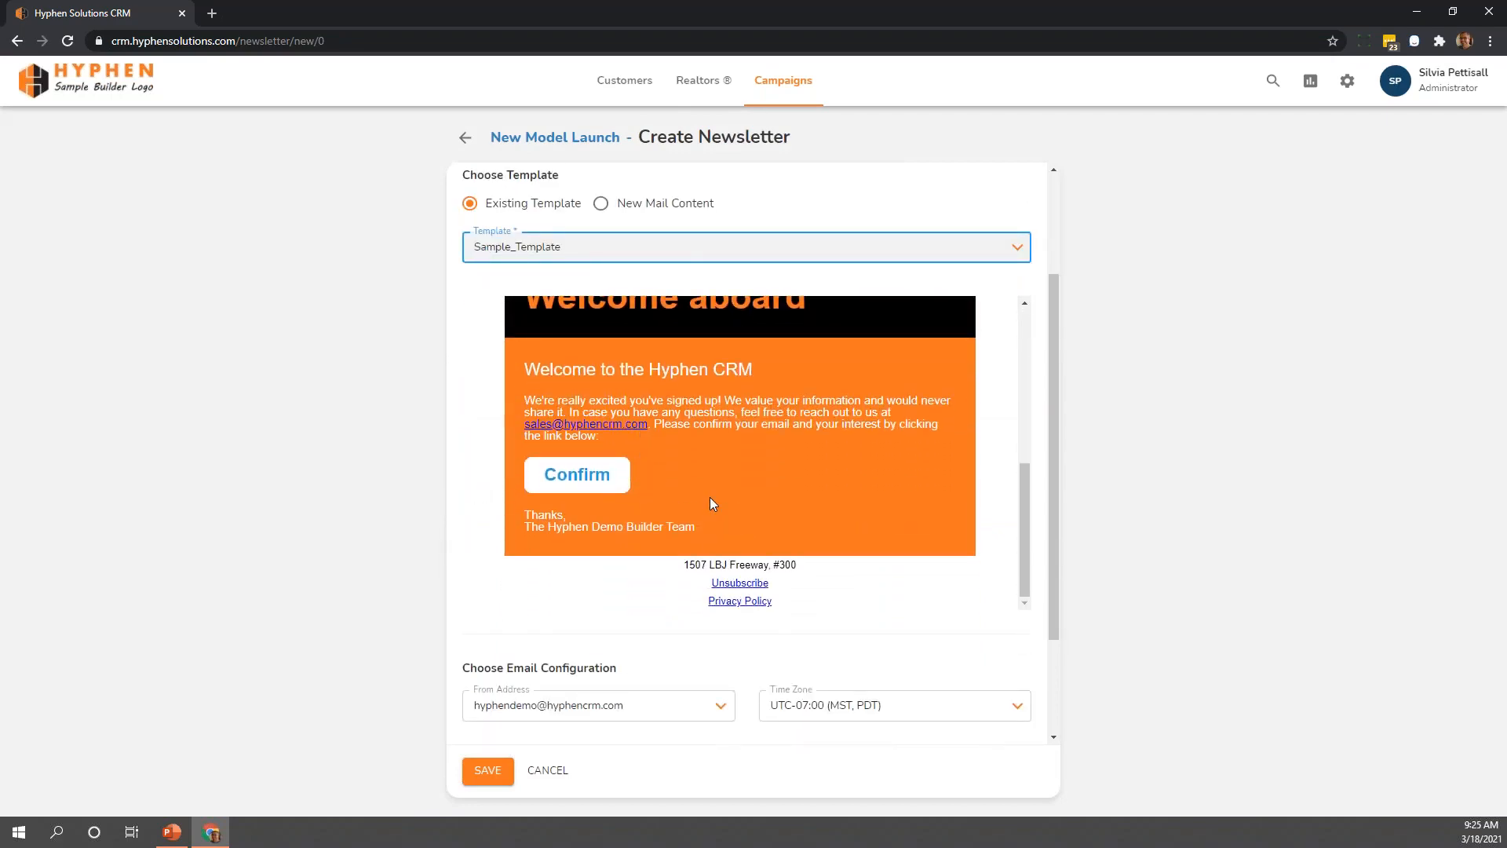
pyautogui.scroll(5, 710, 497)
pyautogui.scroll(2, 484, 436)
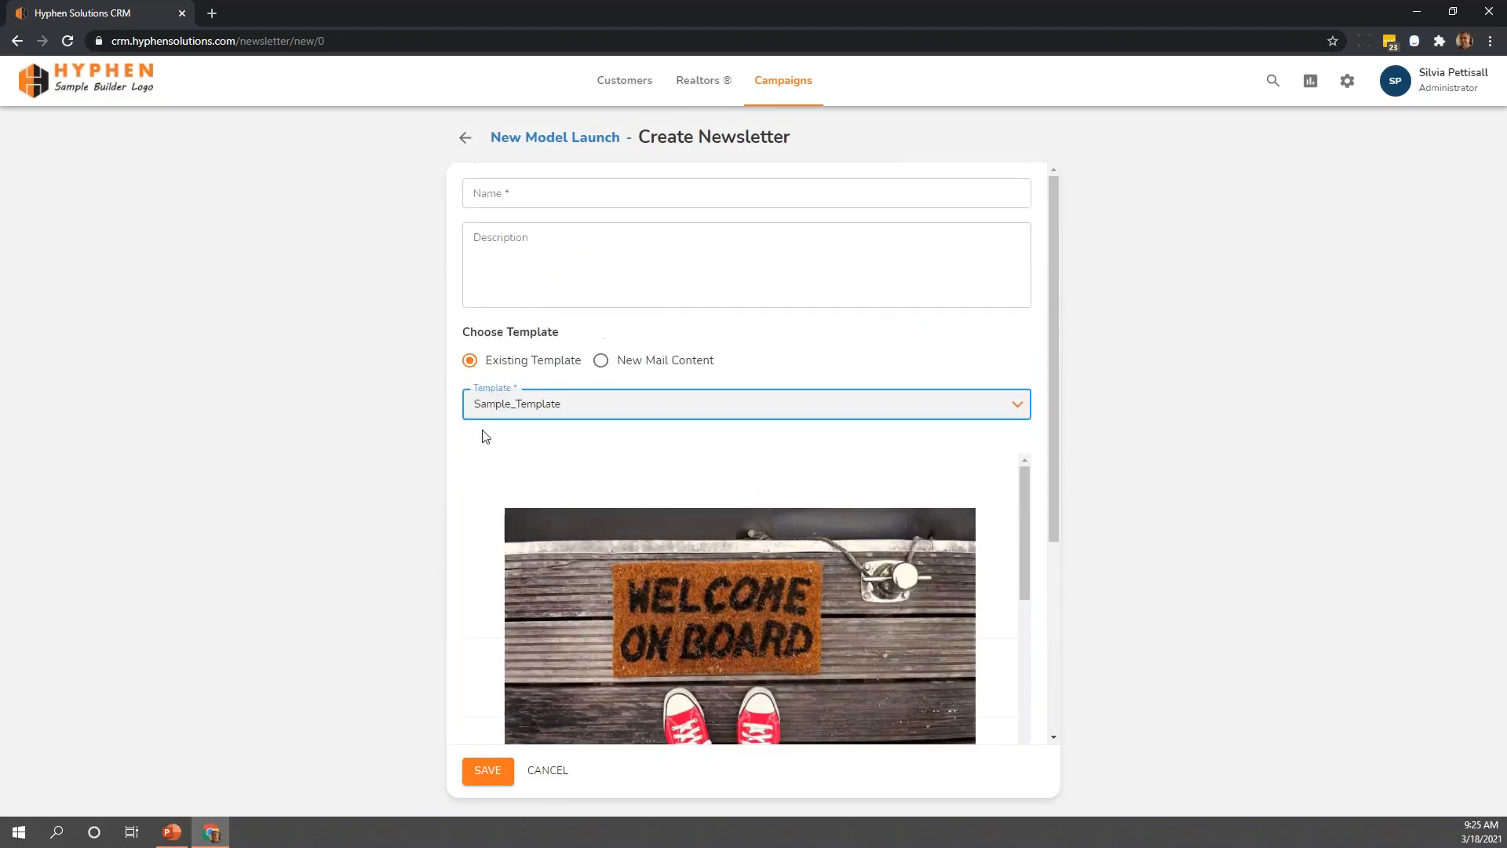
# Try the New Mail Content option, look through its default content, and switch back to Existing Template
pyautogui.click(607, 365)
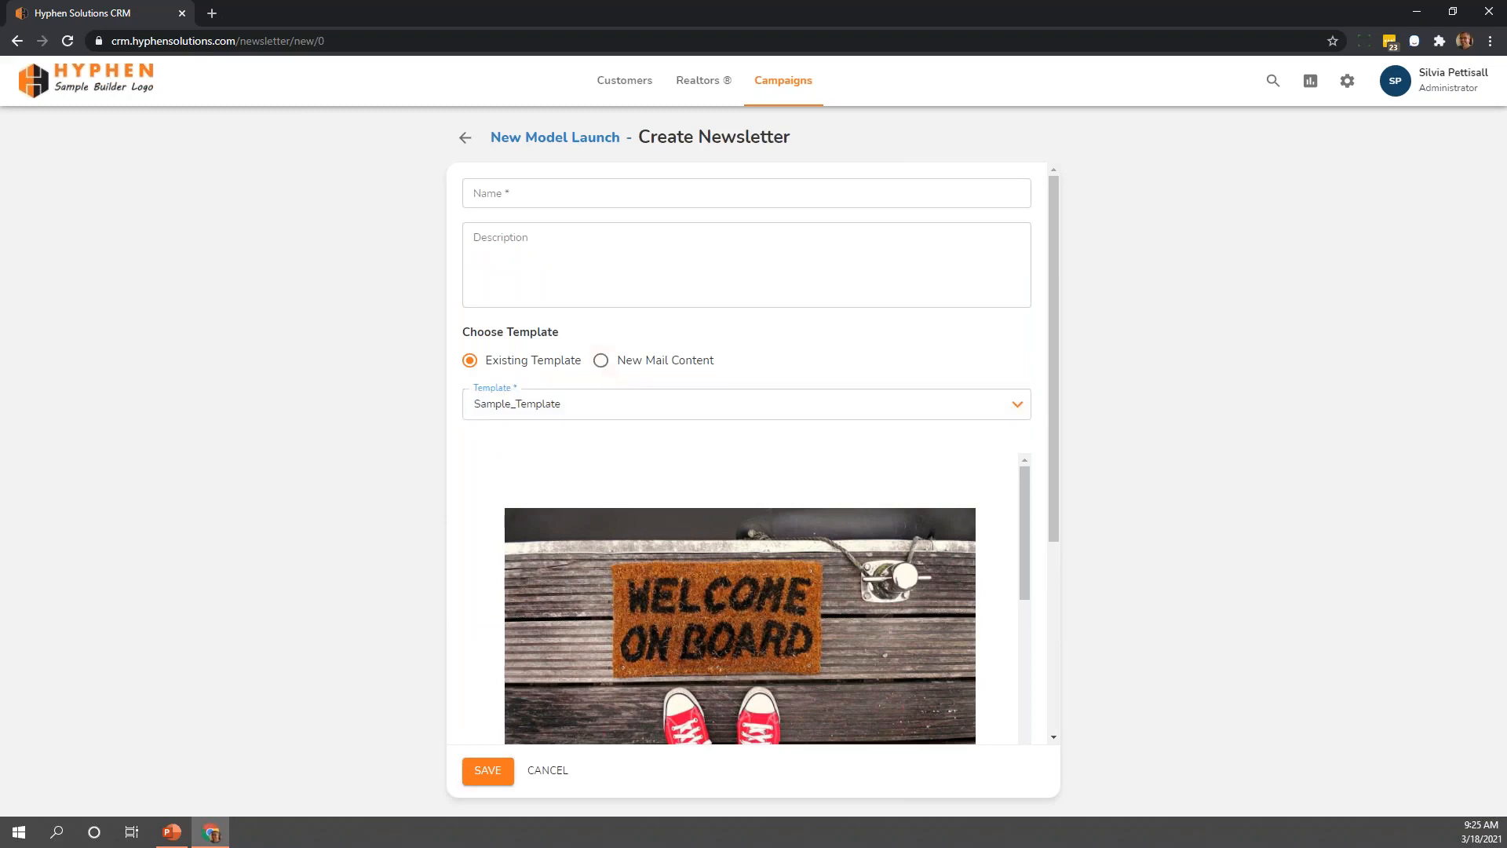
pyautogui.scroll(-4, 521, 558)
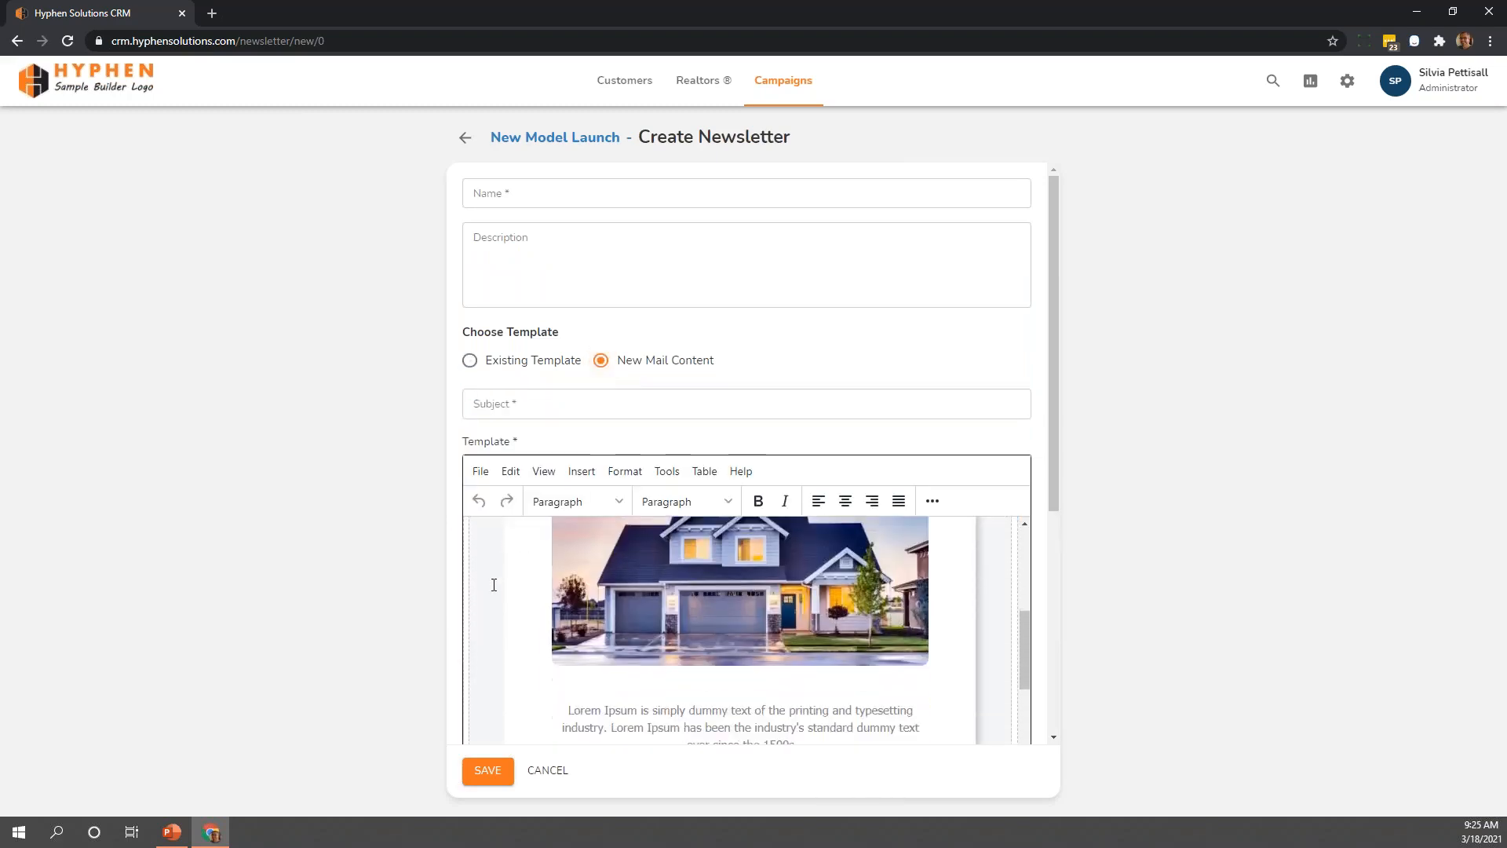
pyautogui.scroll(-5, 493, 583)
pyautogui.scroll(5, 491, 605)
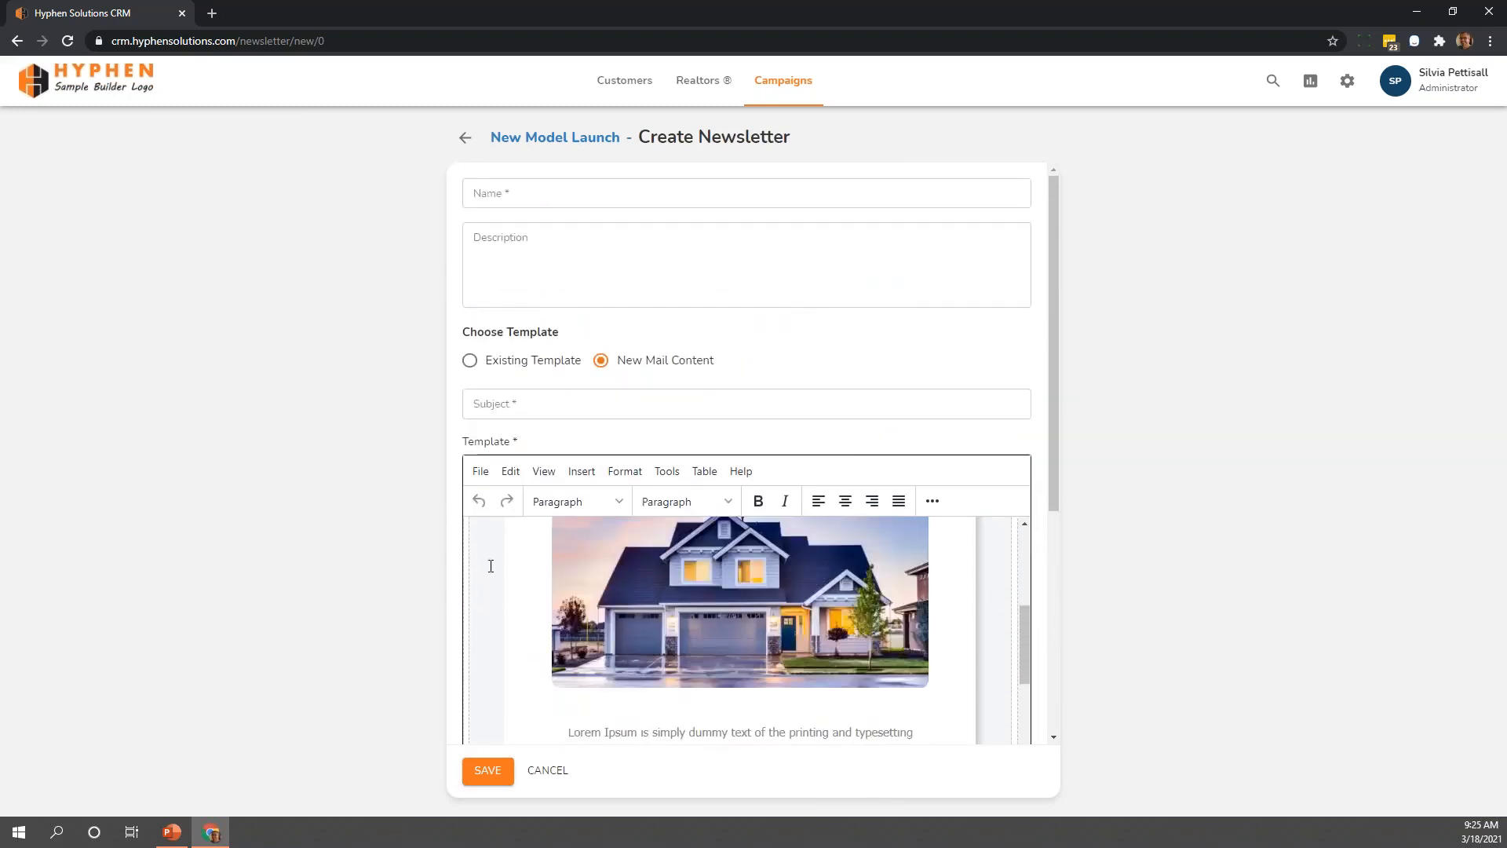
pyautogui.scroll(3, 490, 566)
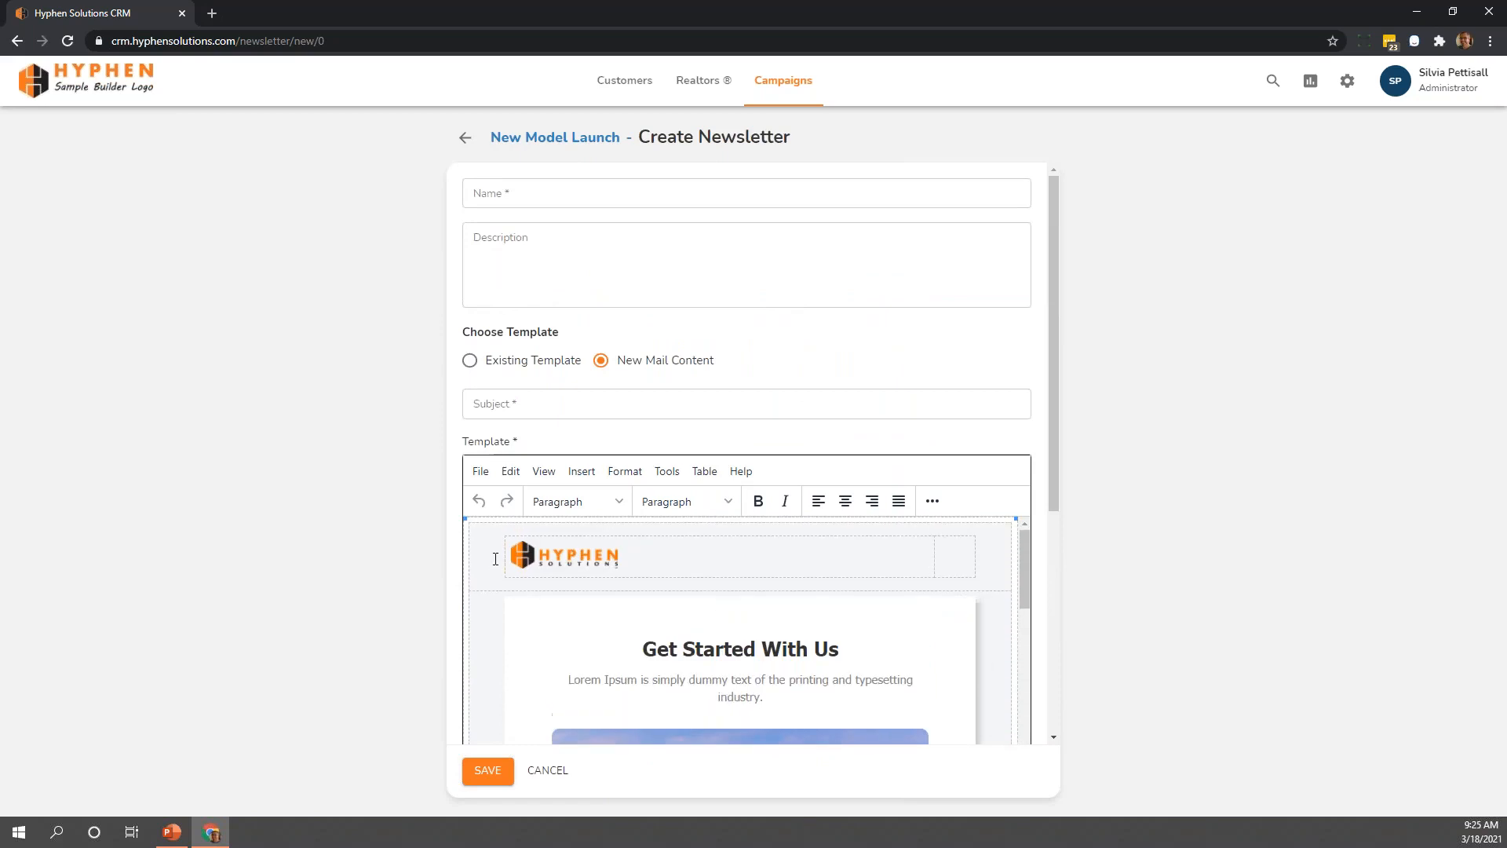
pyautogui.click(471, 361)
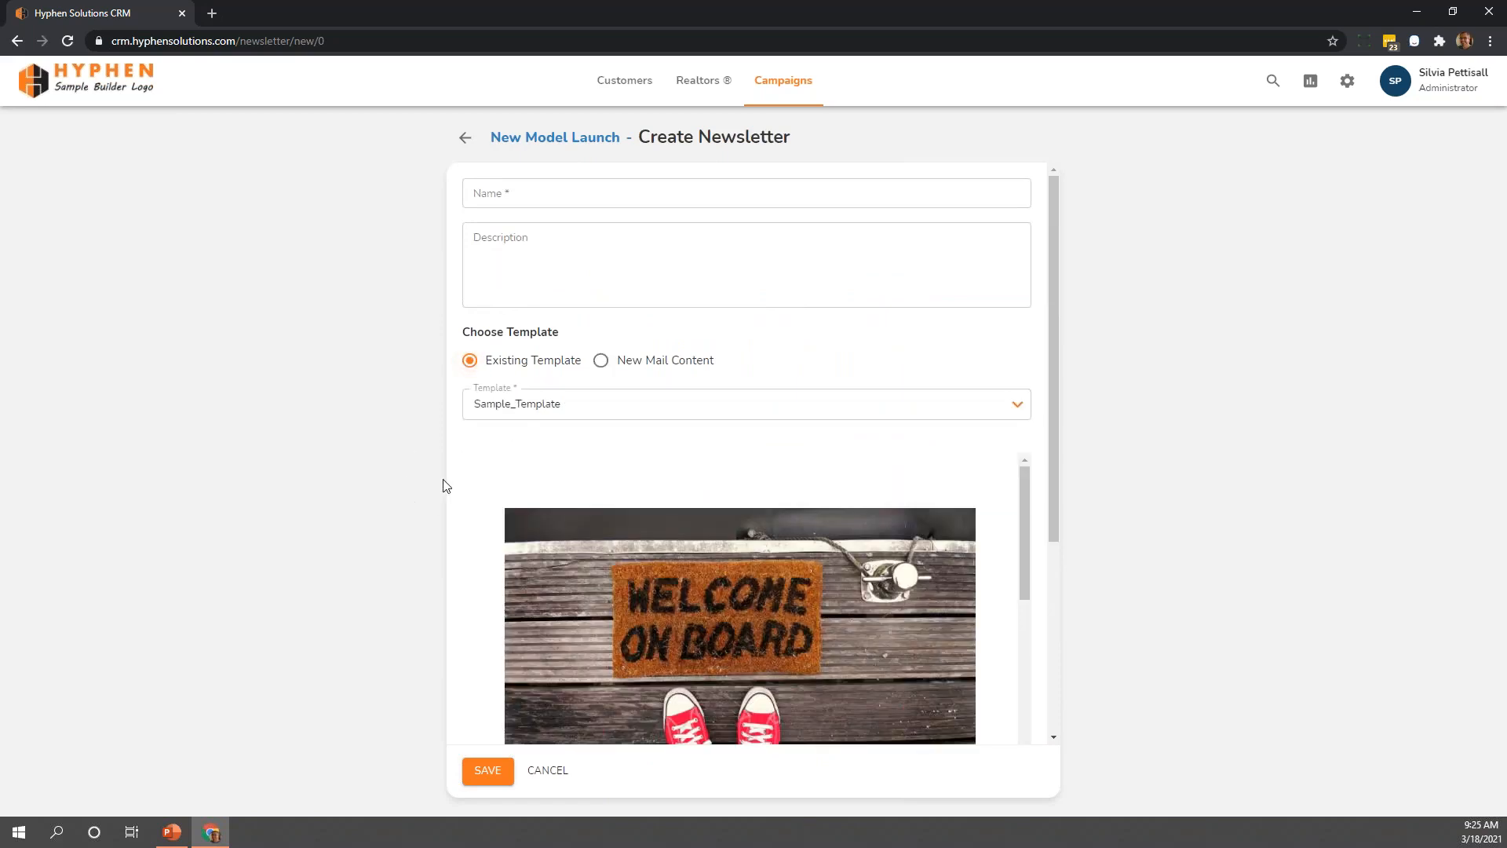
# Choose the demo sender's email as the newsletter's From Address
pyautogui.scroll(-2, 782, 515)
pyautogui.moveTo(1052, 506); pyautogui.dragTo(1033, 707)
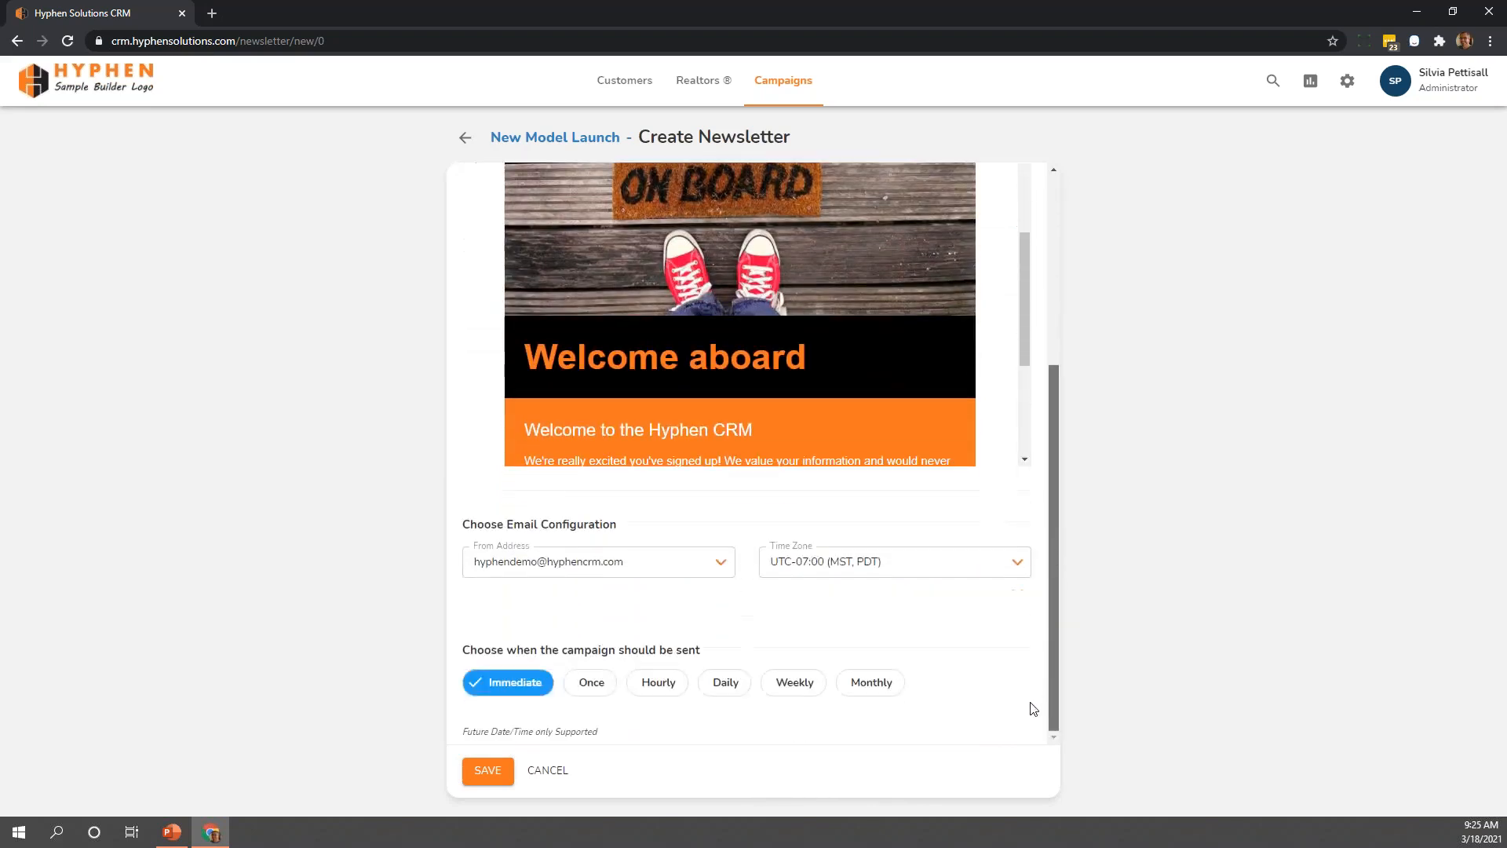
pyautogui.click(721, 565)
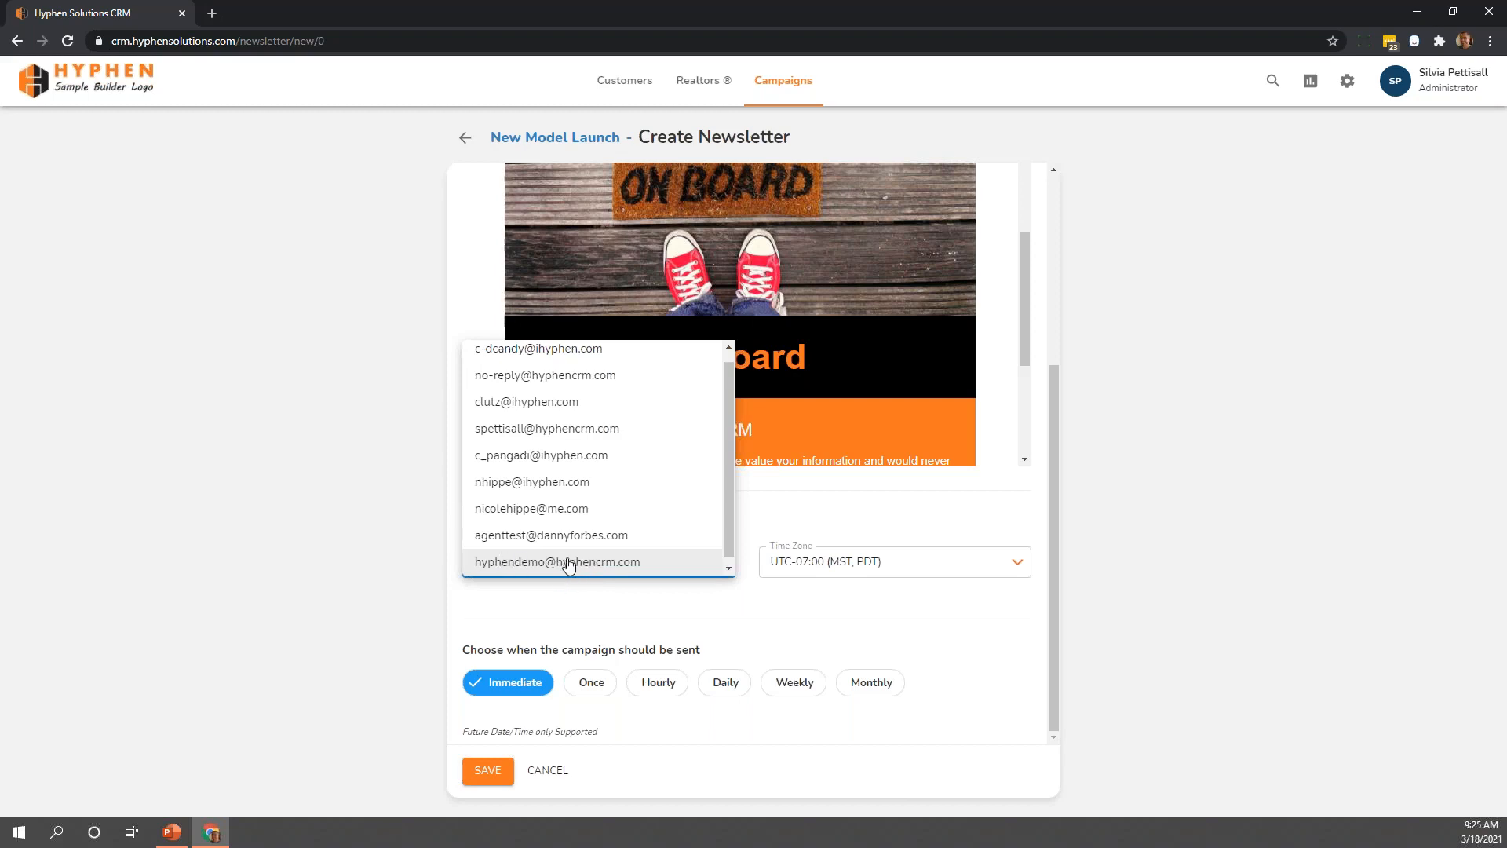
pyautogui.click(569, 562)
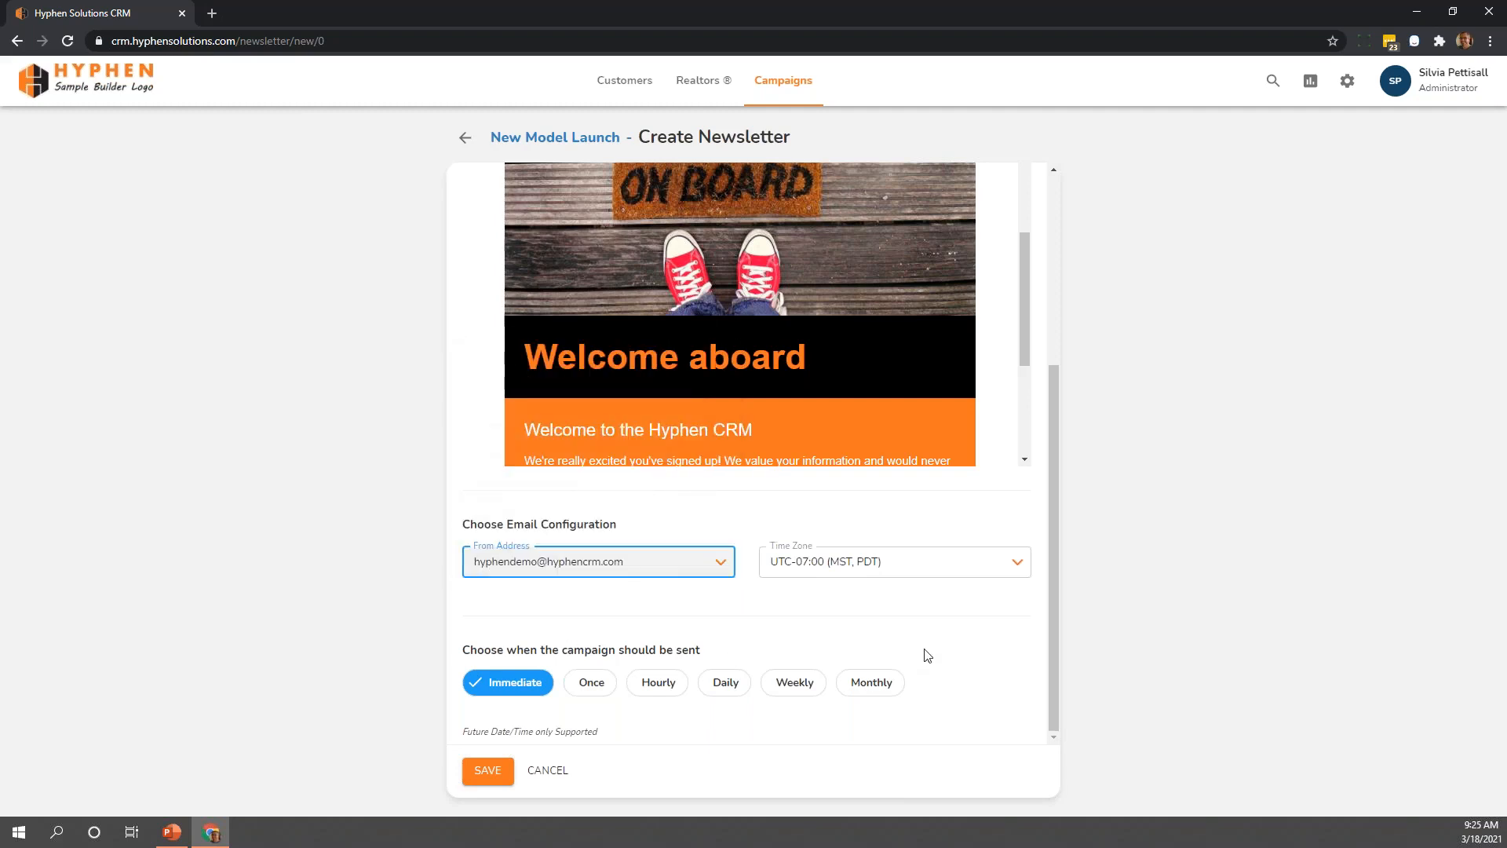
# Schedule the newsletter to be sent once, starting at 03/19/2021 05:00 PM
pyautogui.click(593, 698)
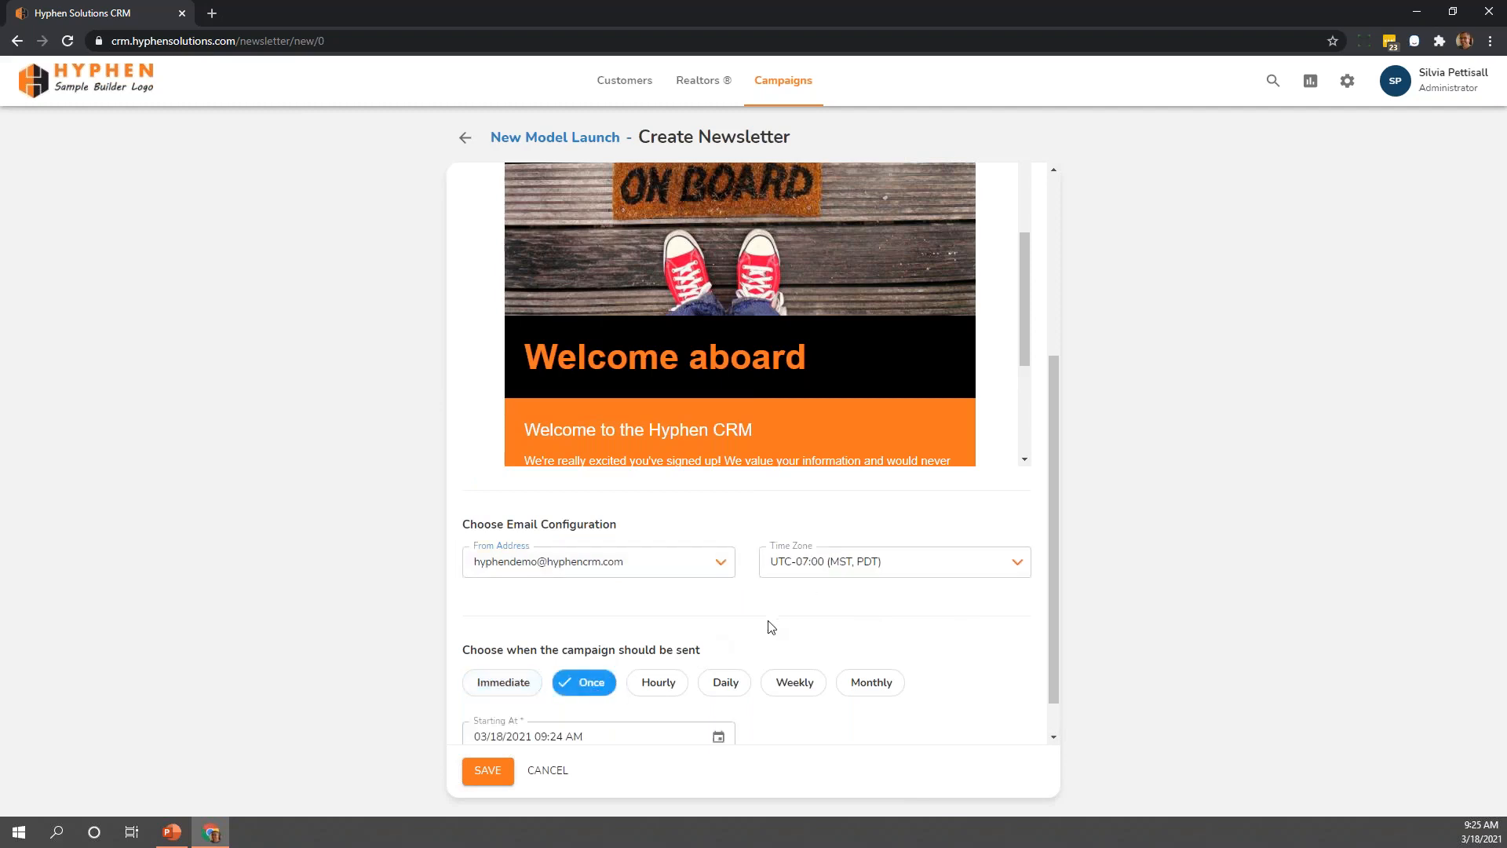
pyautogui.scroll(-1, 755, 625)
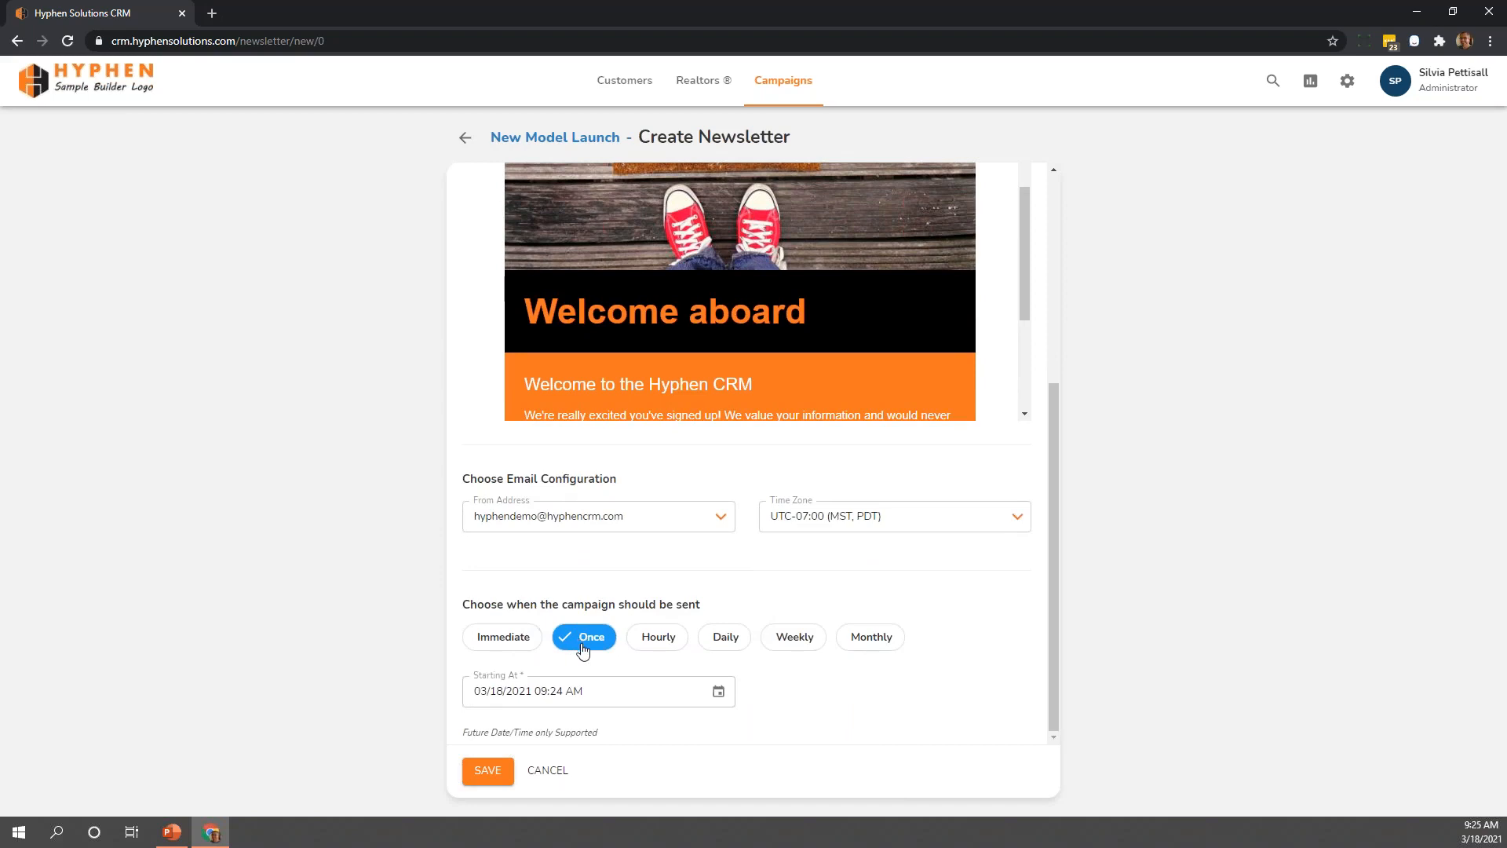
pyautogui.click(720, 702)
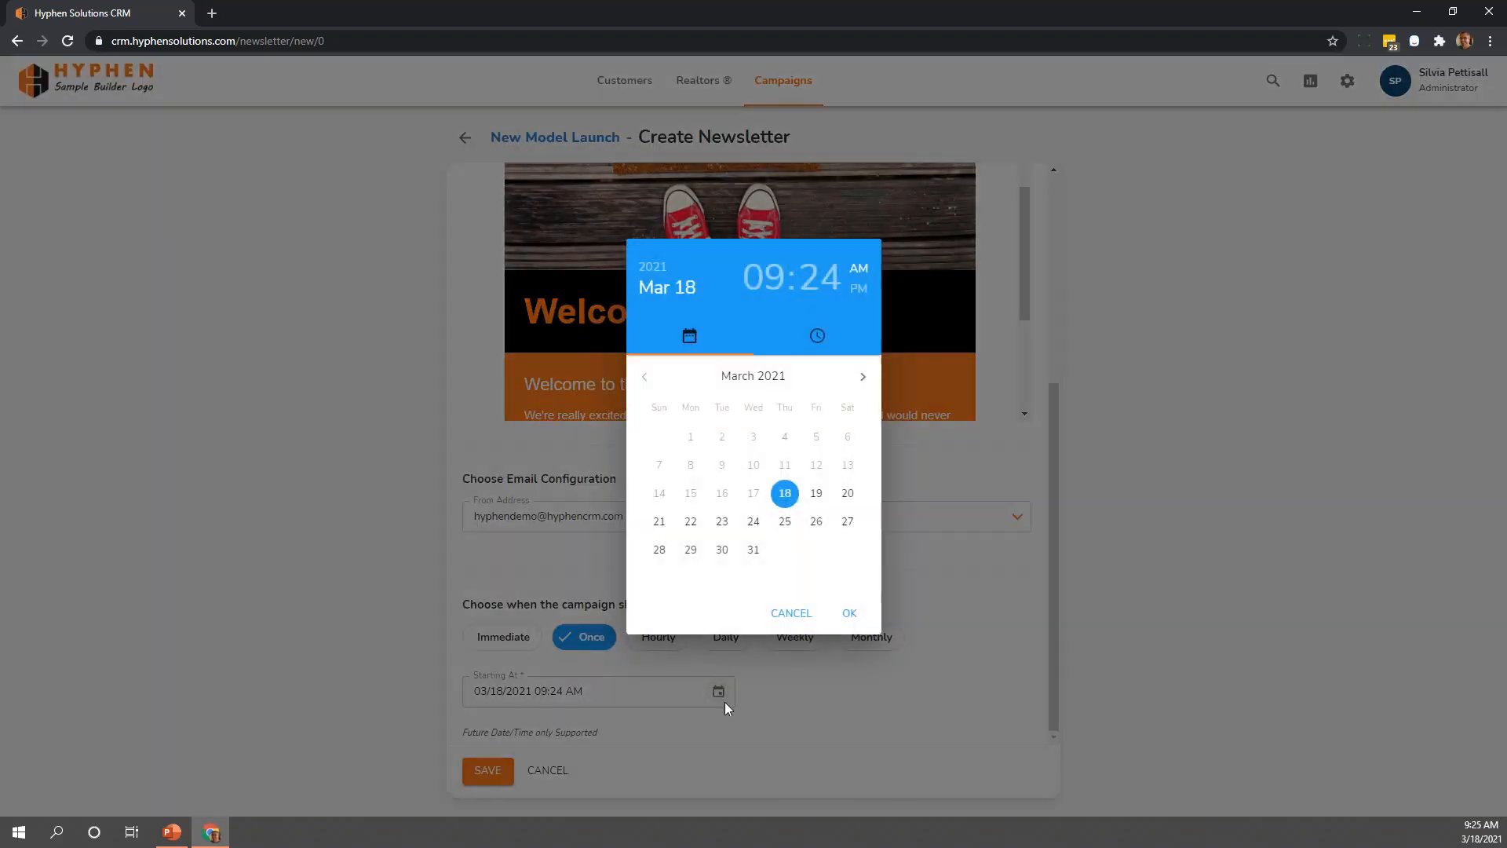
pyautogui.click(814, 495)
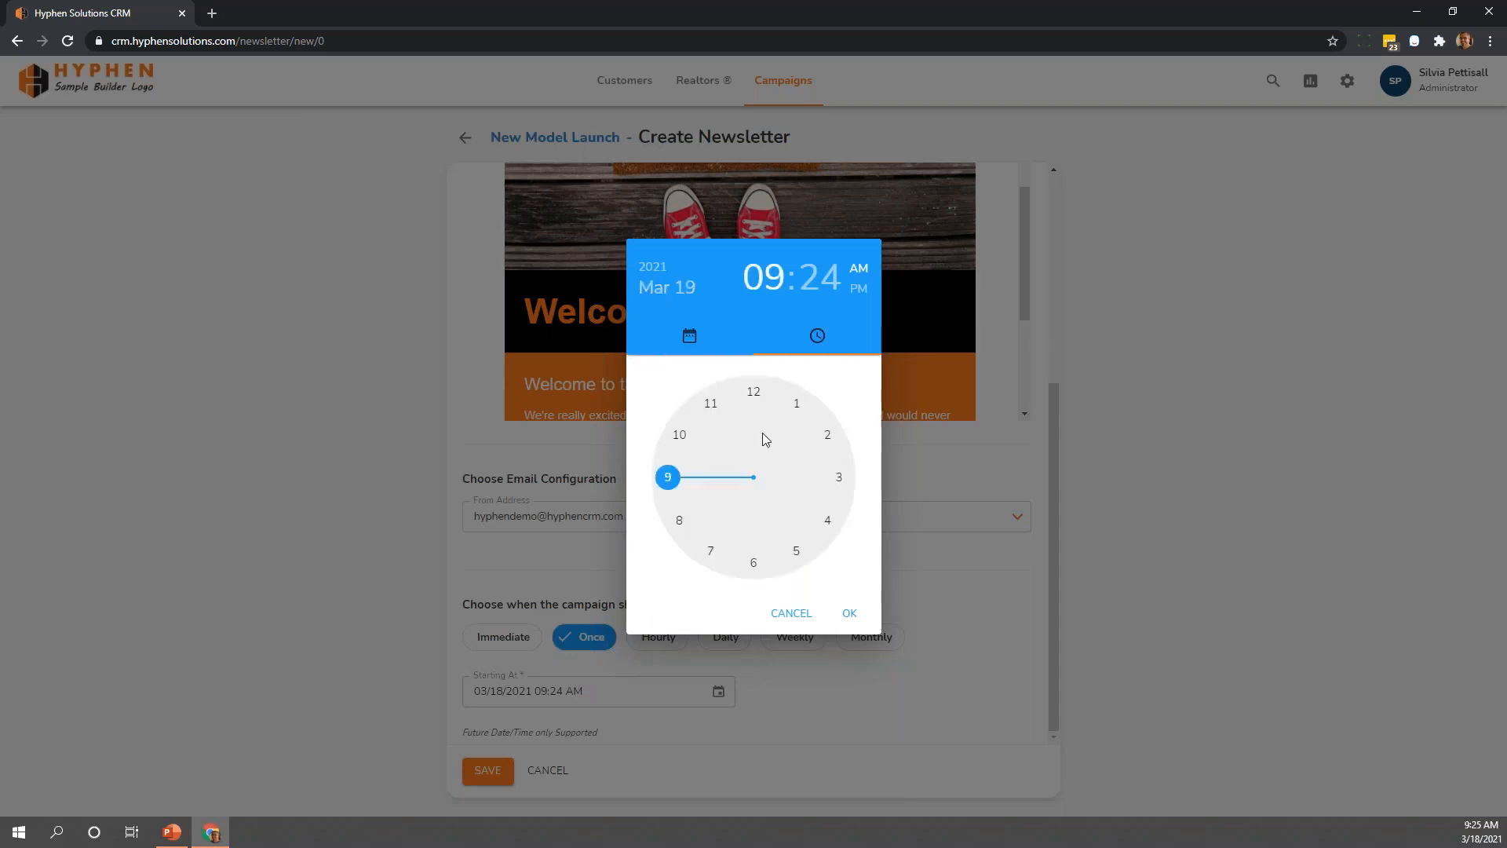
pyautogui.click(796, 554)
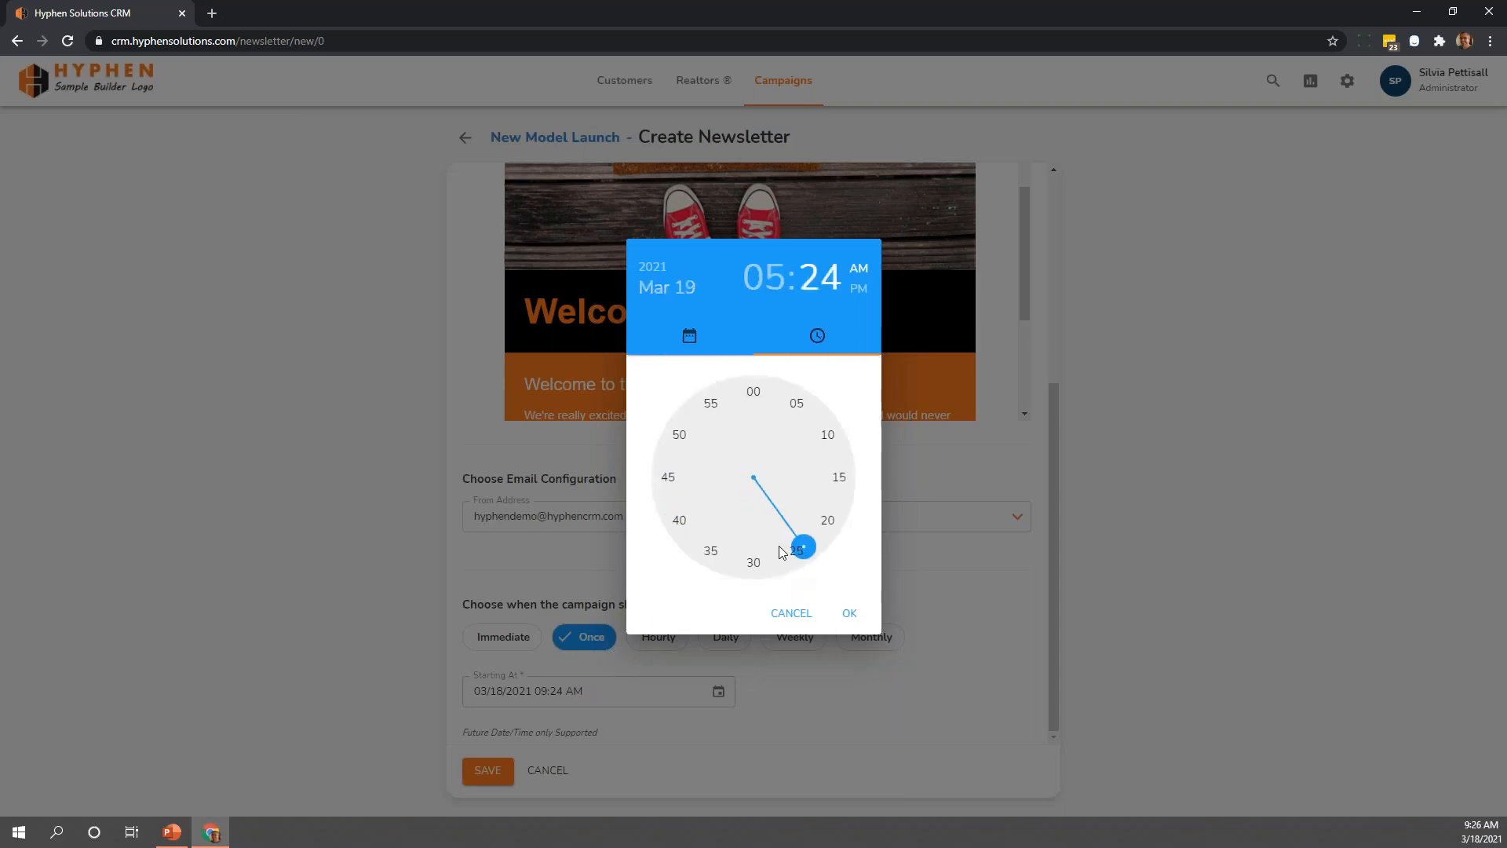
pyautogui.click(756, 392)
pyautogui.click(859, 289)
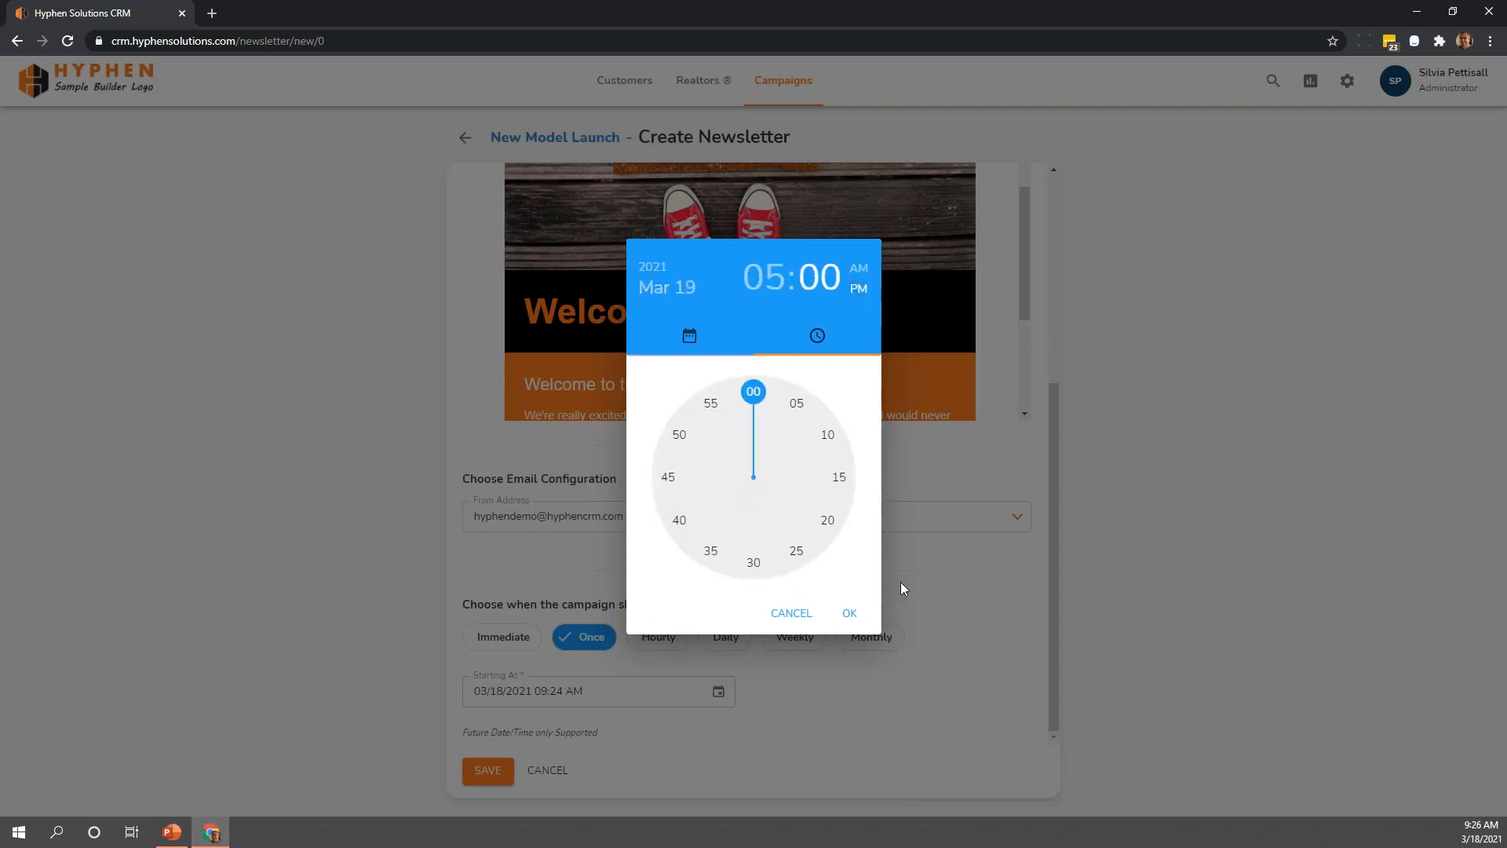
pyautogui.click(849, 613)
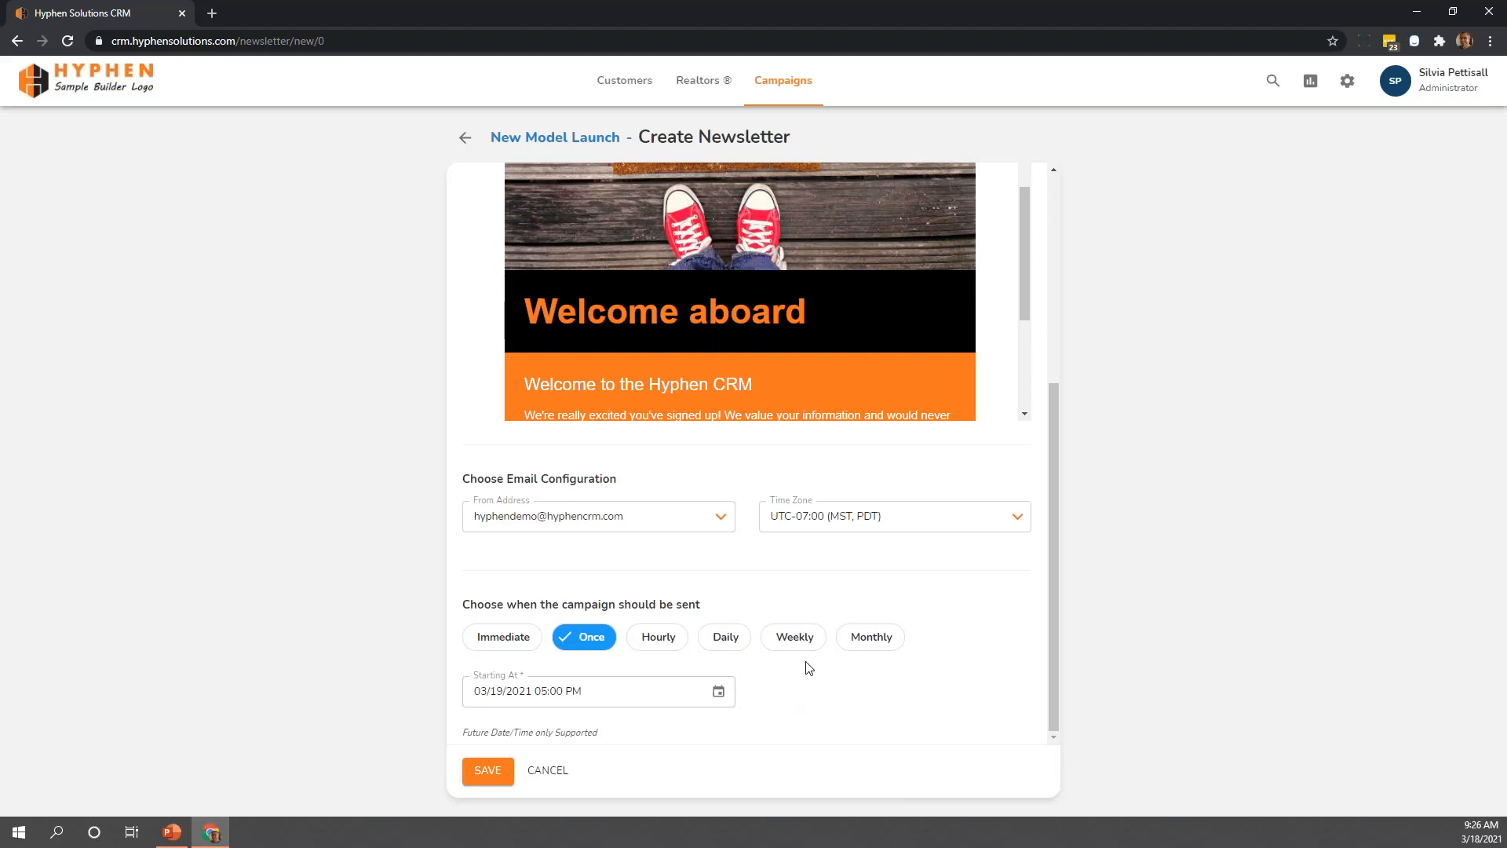
# Discard the unsaved newsletter for the New Model Launch segment and return to the segments list
pyautogui.click(487, 770)
pyautogui.scroll(5, 868, 694)
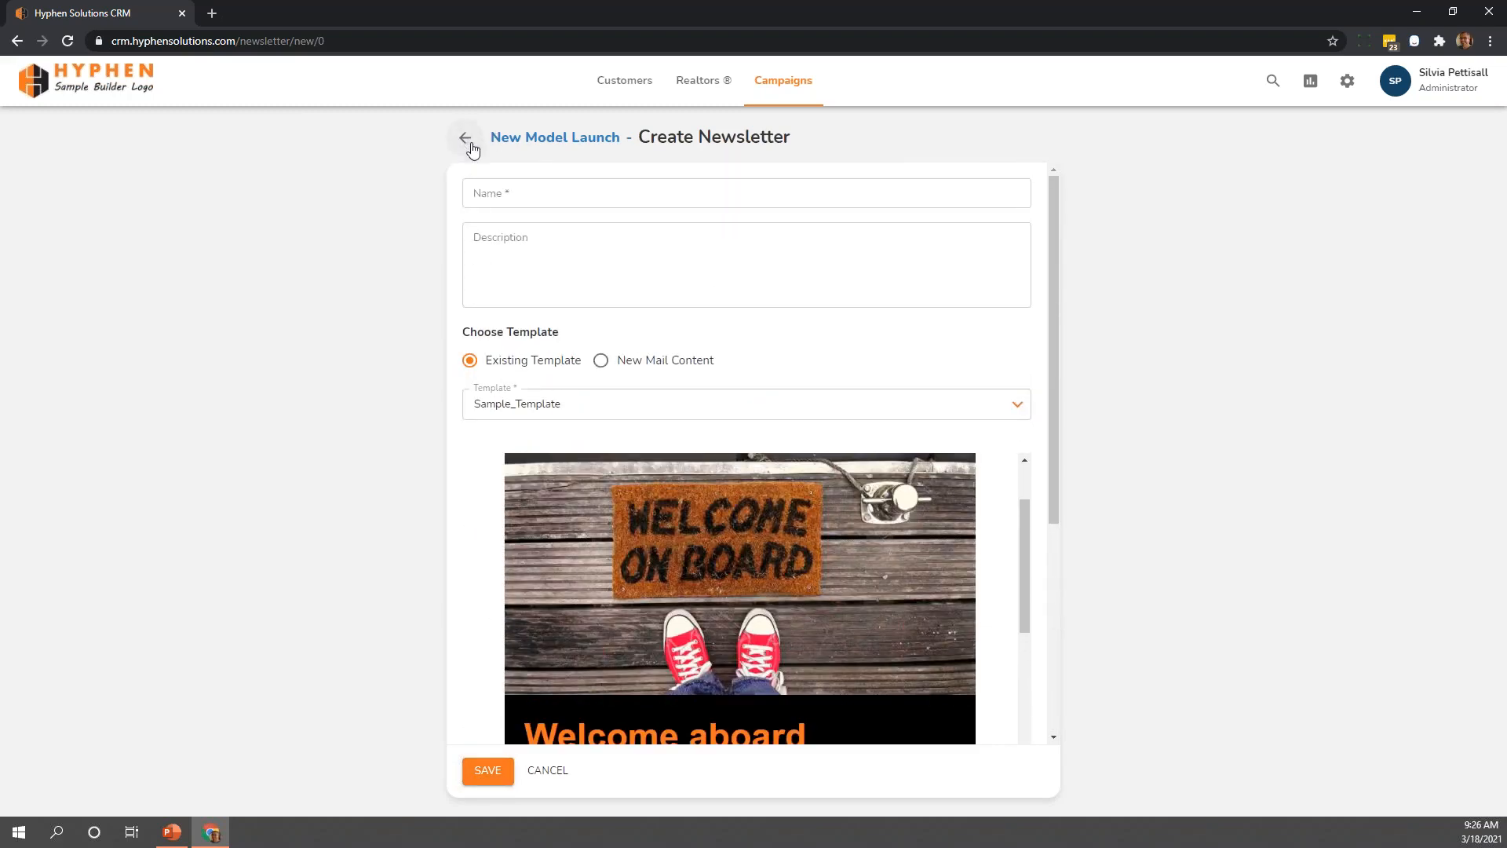
pyautogui.click(549, 771)
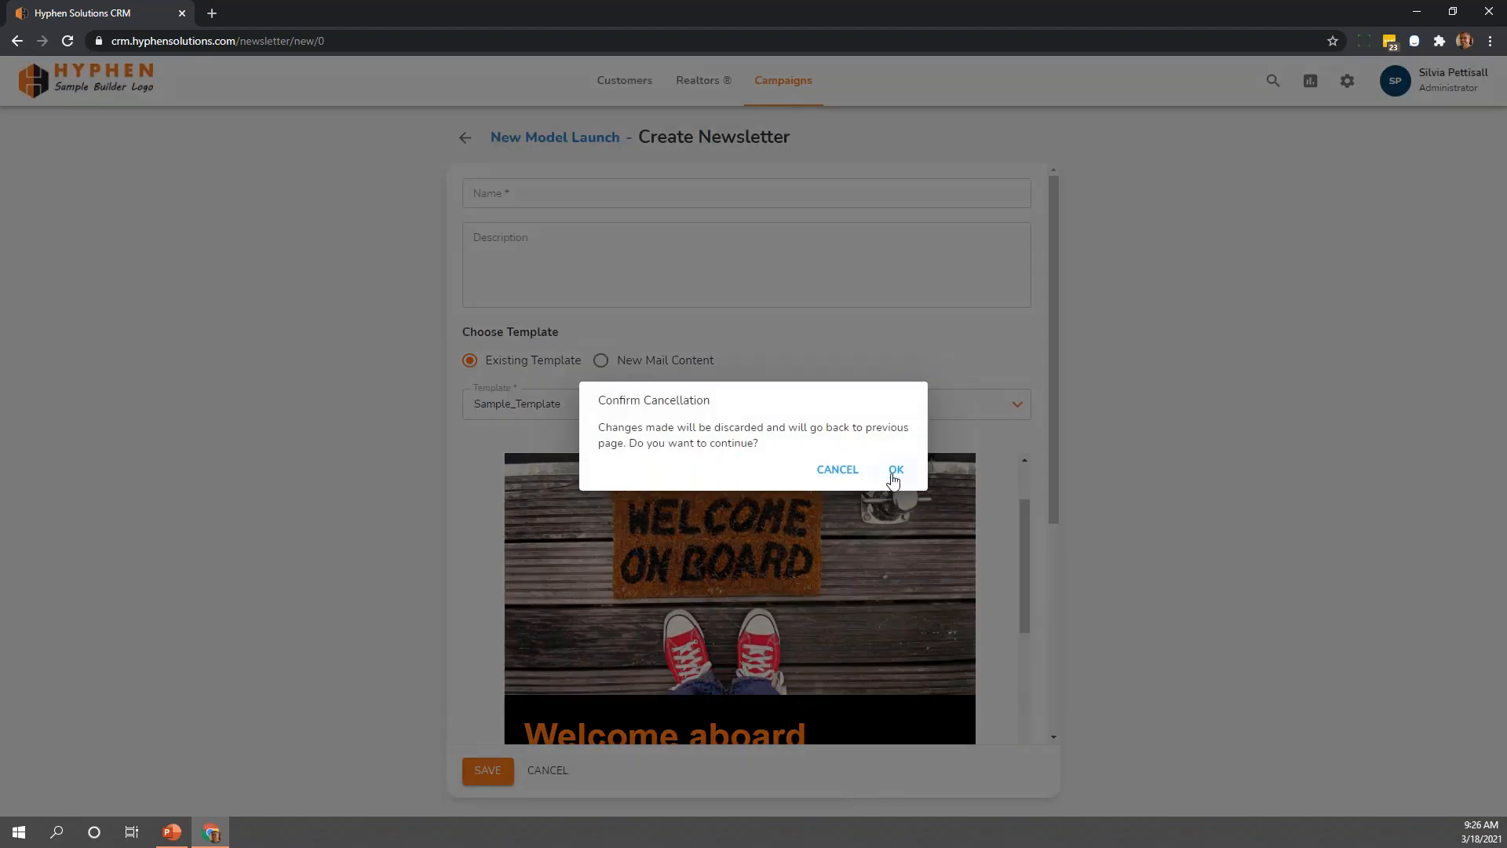
pyautogui.click(895, 469)
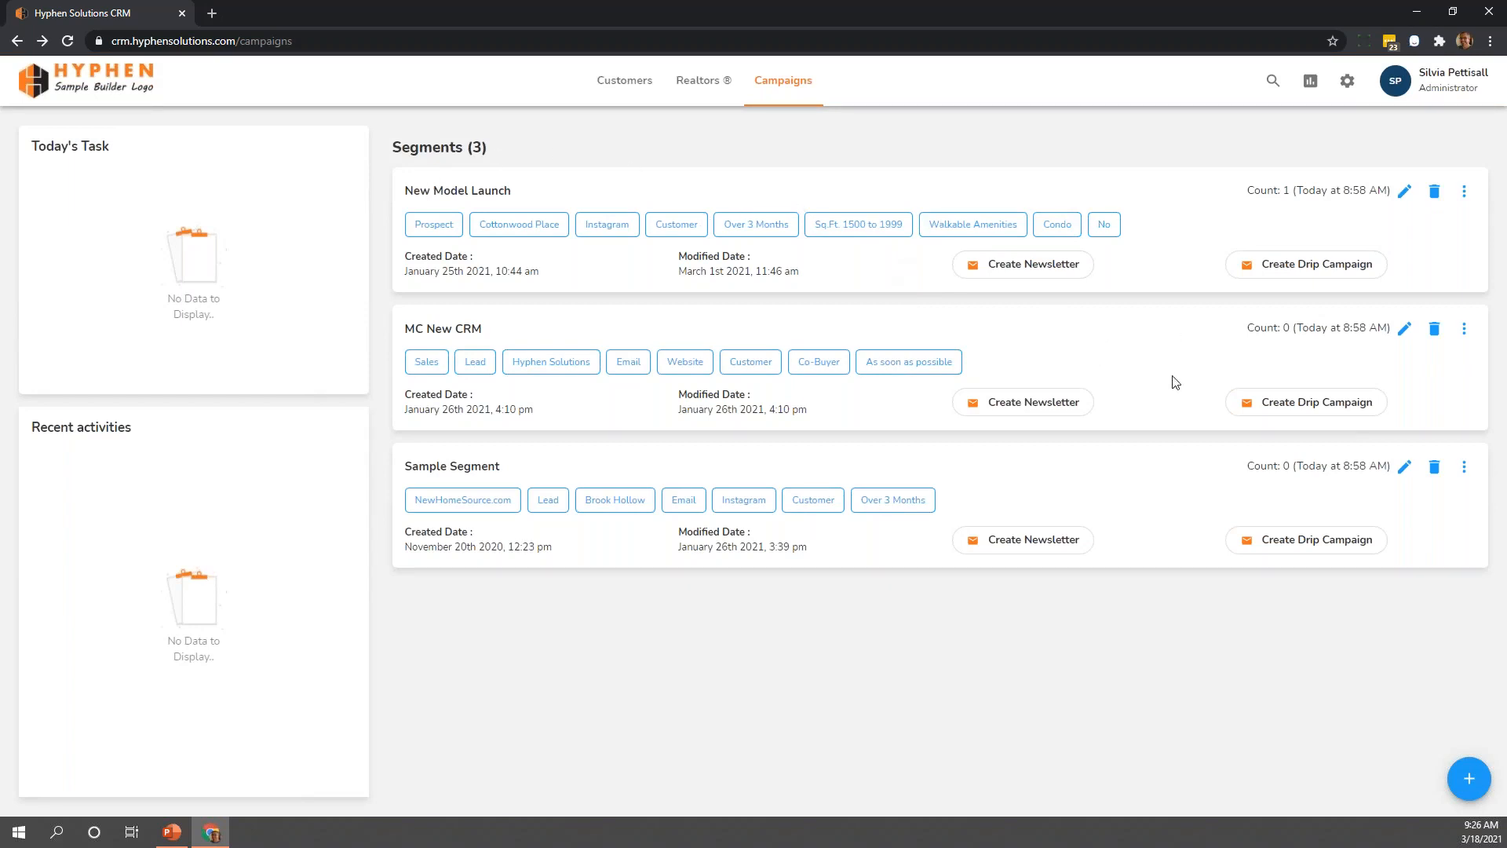
# Start a drip campaign for the New Model Launch segment and name it Sample Drip
pyautogui.click(1253, 271)
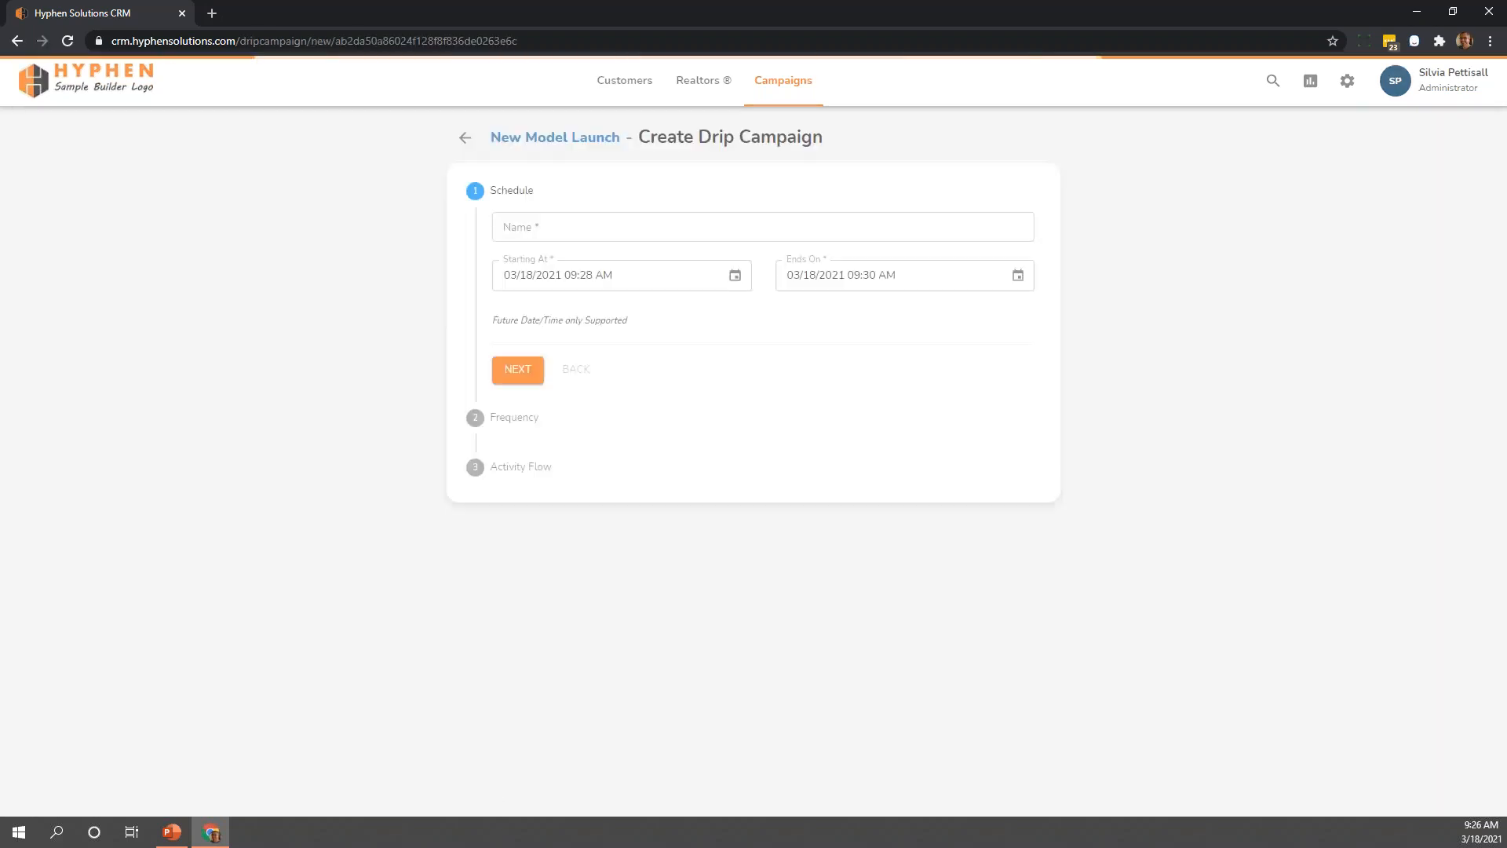
pyautogui.click(814, 225)
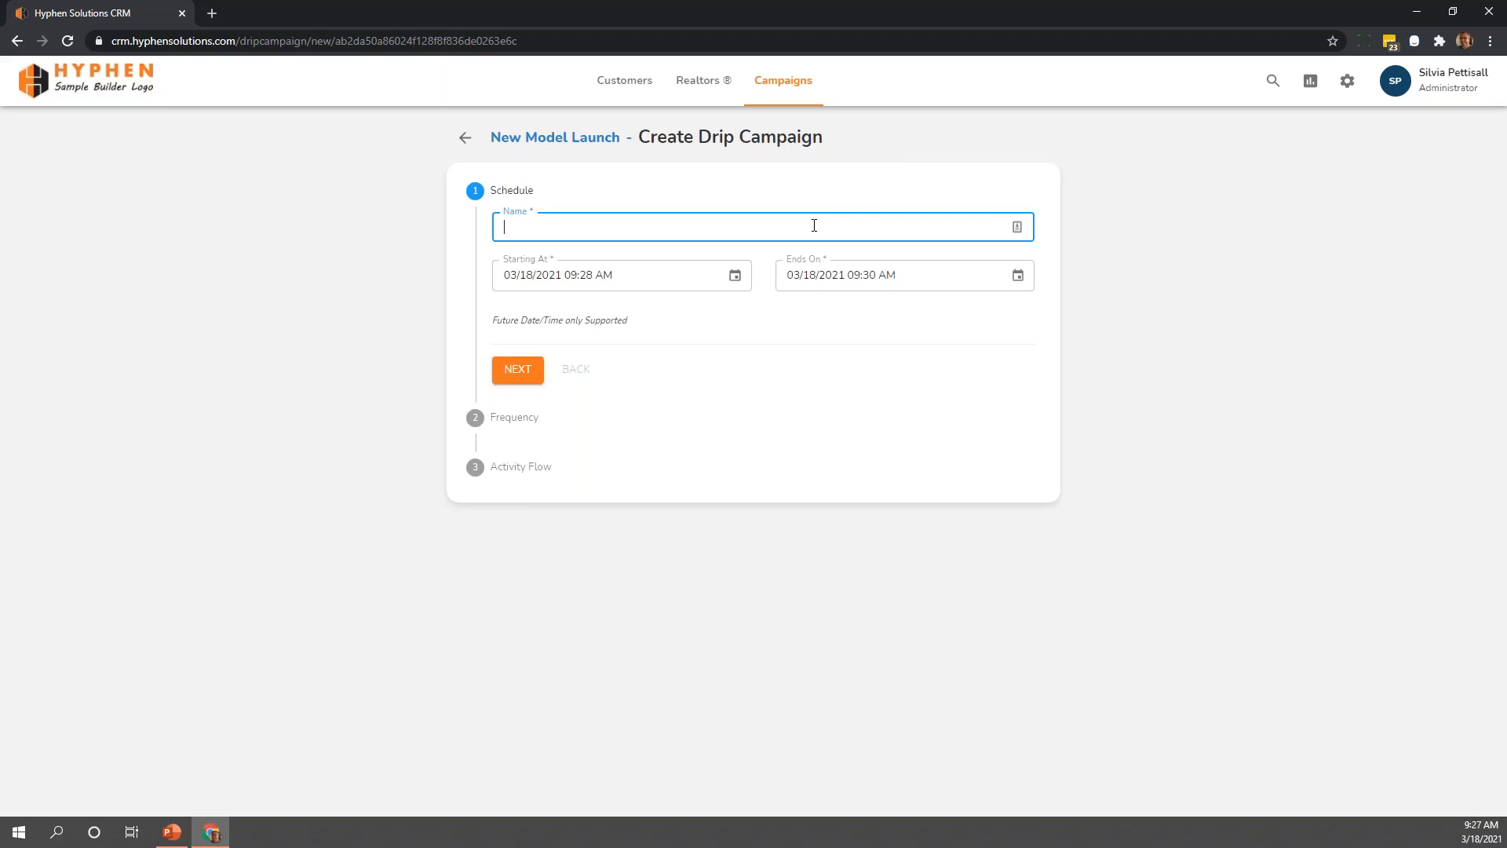
pyautogui.write('ample')
pyautogui.press('BackSpace')
pyautogui.write('ple Drip')
# Set the drip campaign's start to 03/19/2021 03:15 AM
pyautogui.click(730, 284)
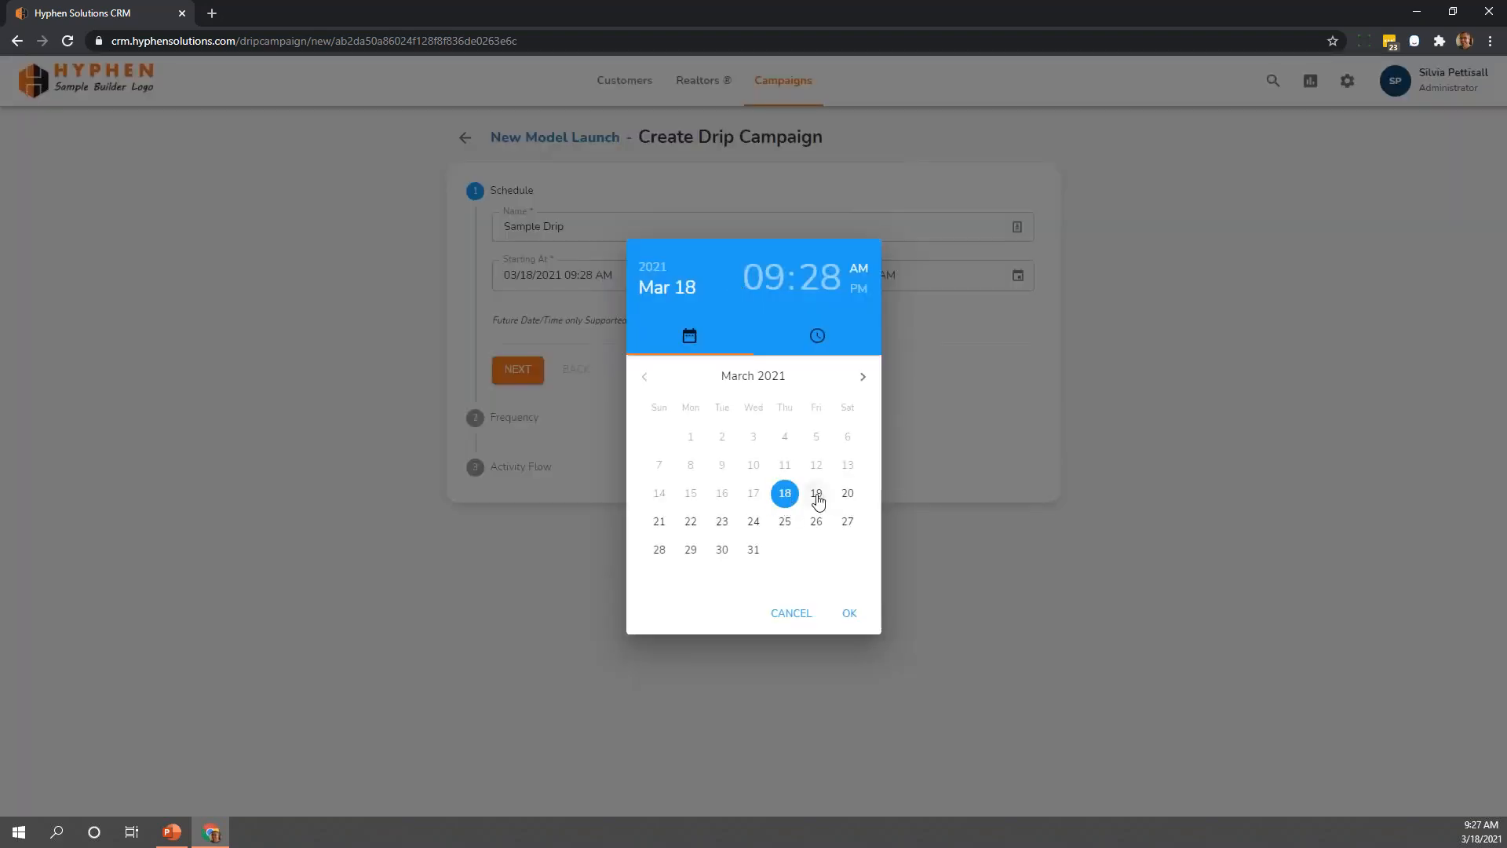
pyautogui.click(816, 494)
pyautogui.click(842, 479)
pyautogui.click(840, 477)
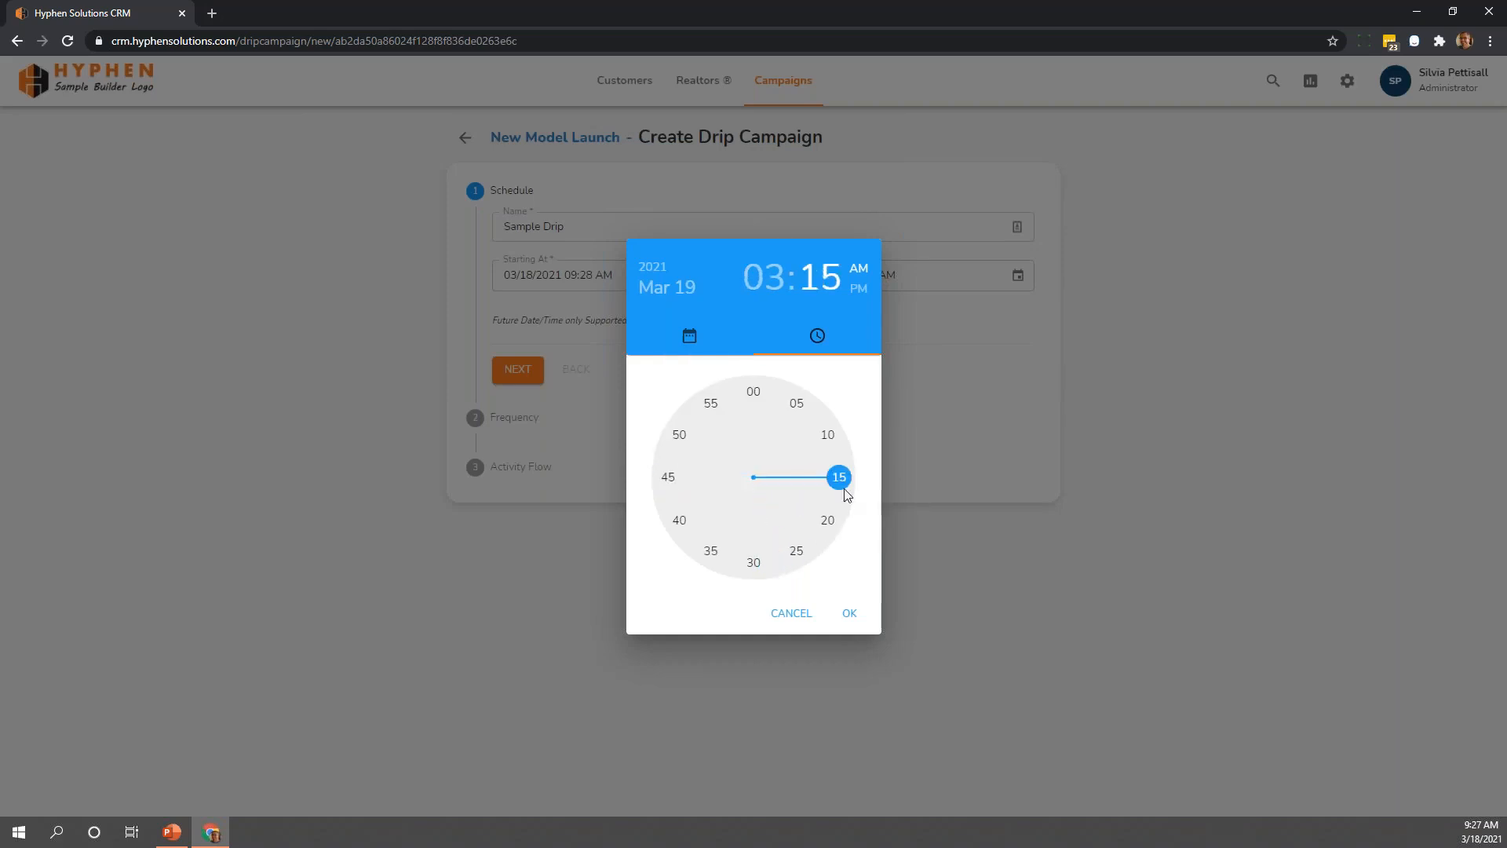
pyautogui.click(849, 613)
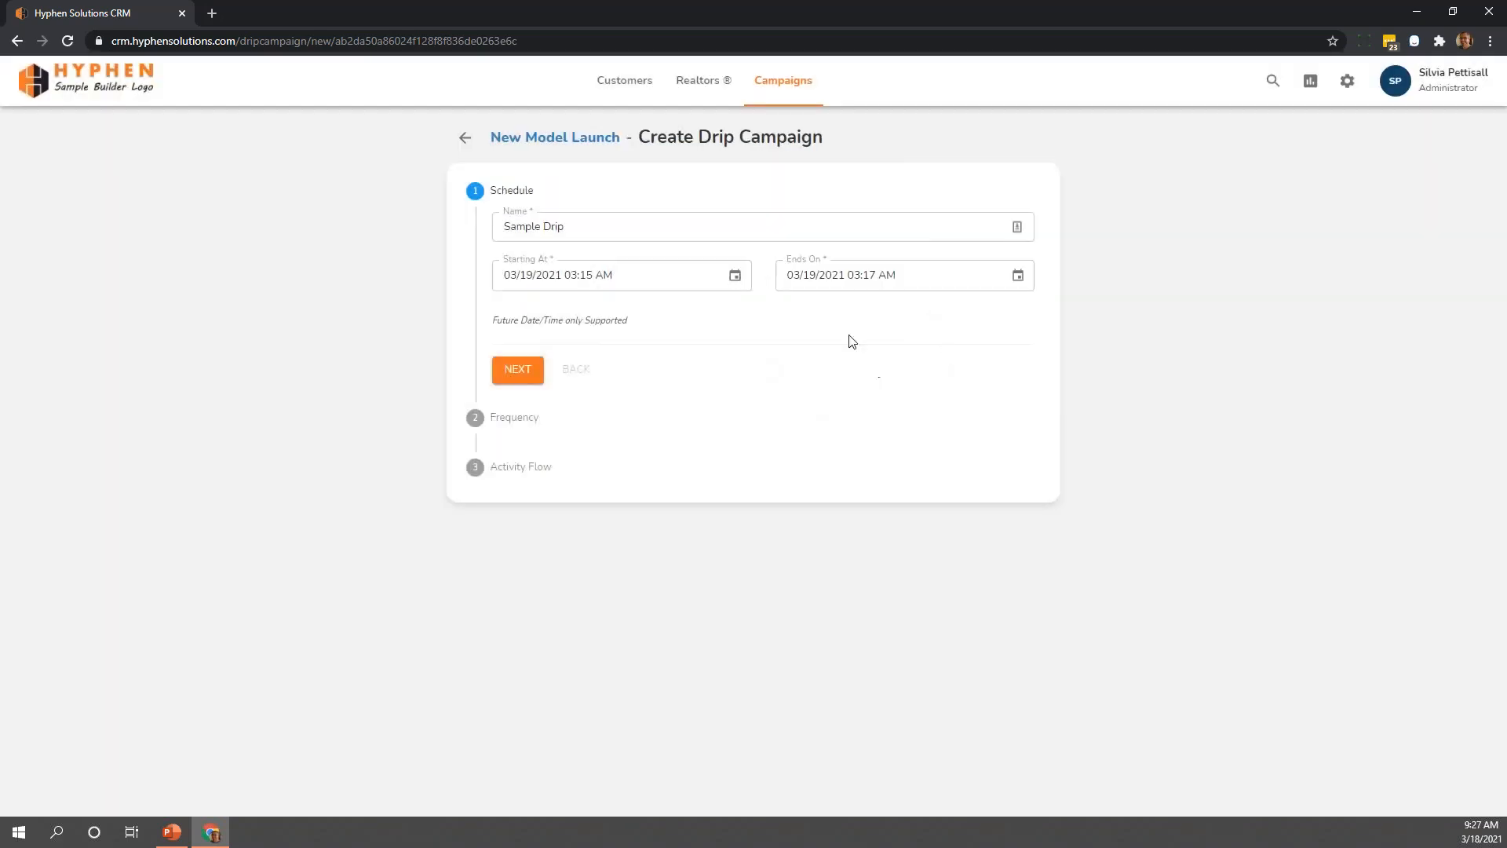
# Set the drip campaign's end to 09/01/2021 12:00 AM and continue to the Frequency stage
pyautogui.click(1018, 275)
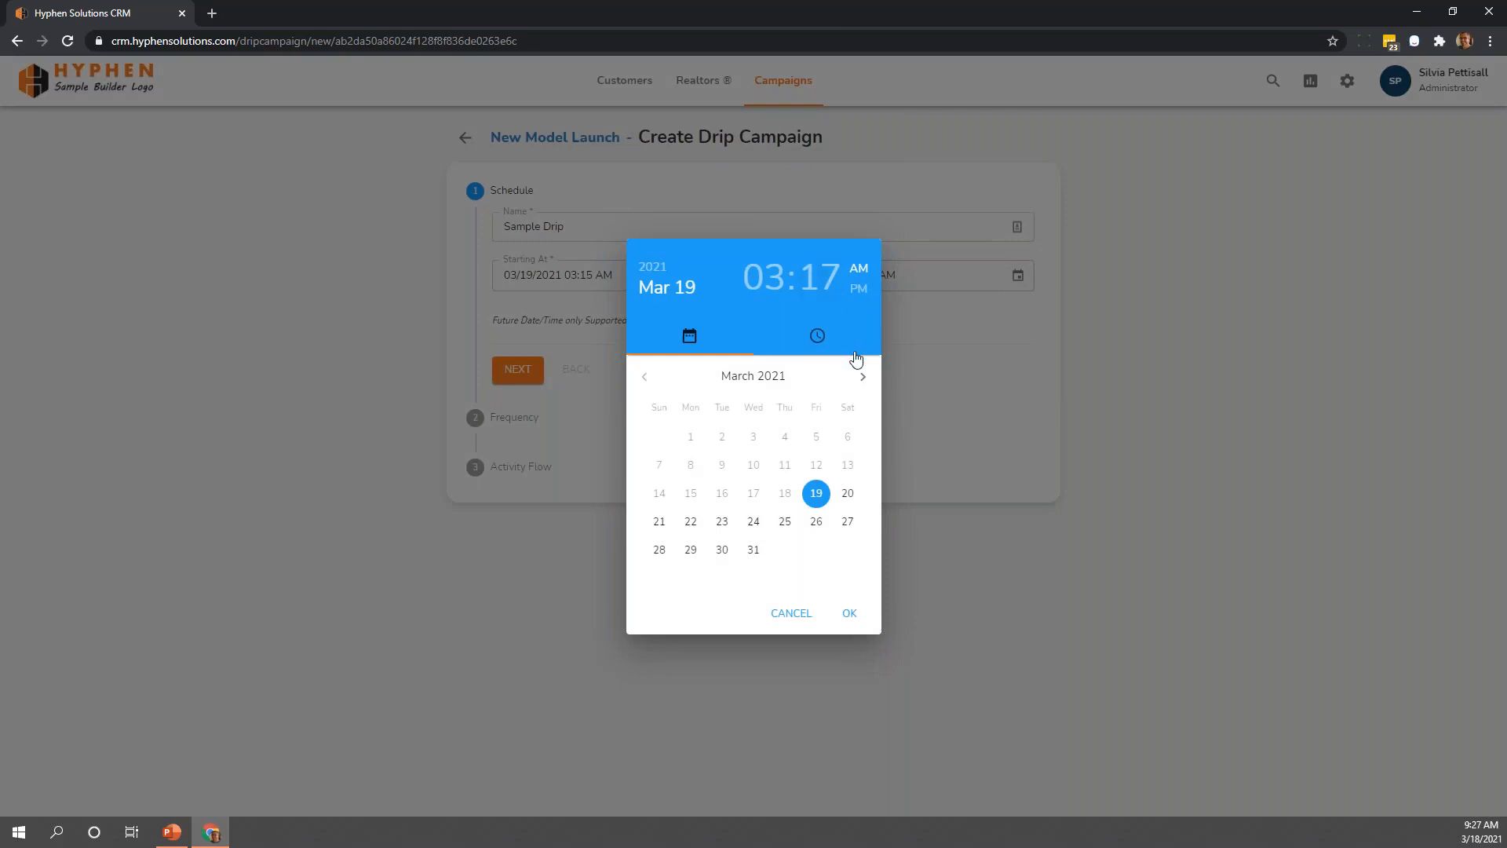
pyautogui.click(863, 377)
pyautogui.click(863, 377)
pyautogui.click(862, 377)
pyautogui.click(863, 377)
pyautogui.click(863, 377)
pyautogui.click(863, 377)
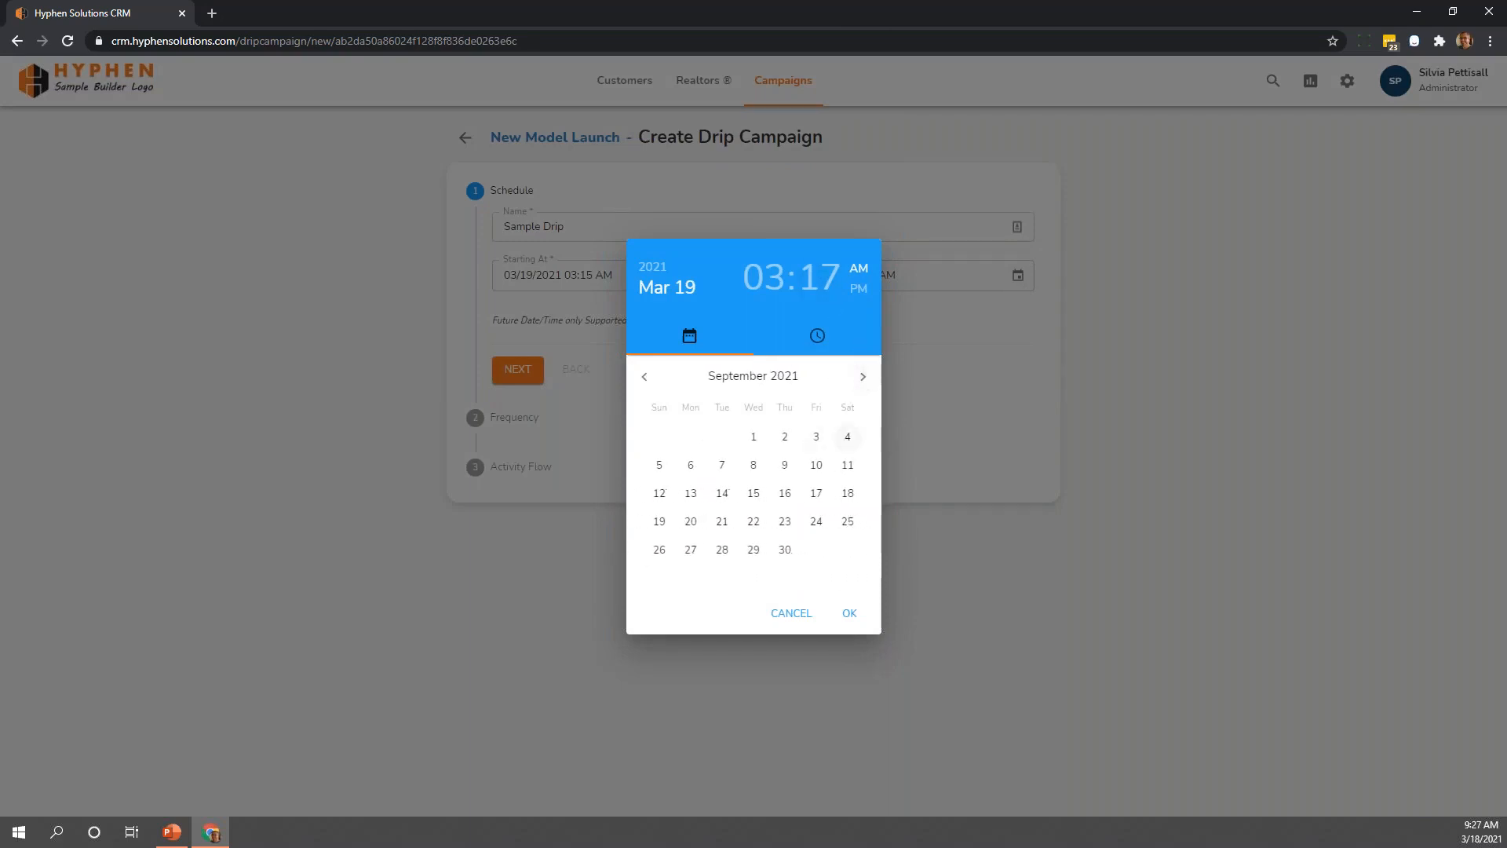
pyautogui.click(754, 436)
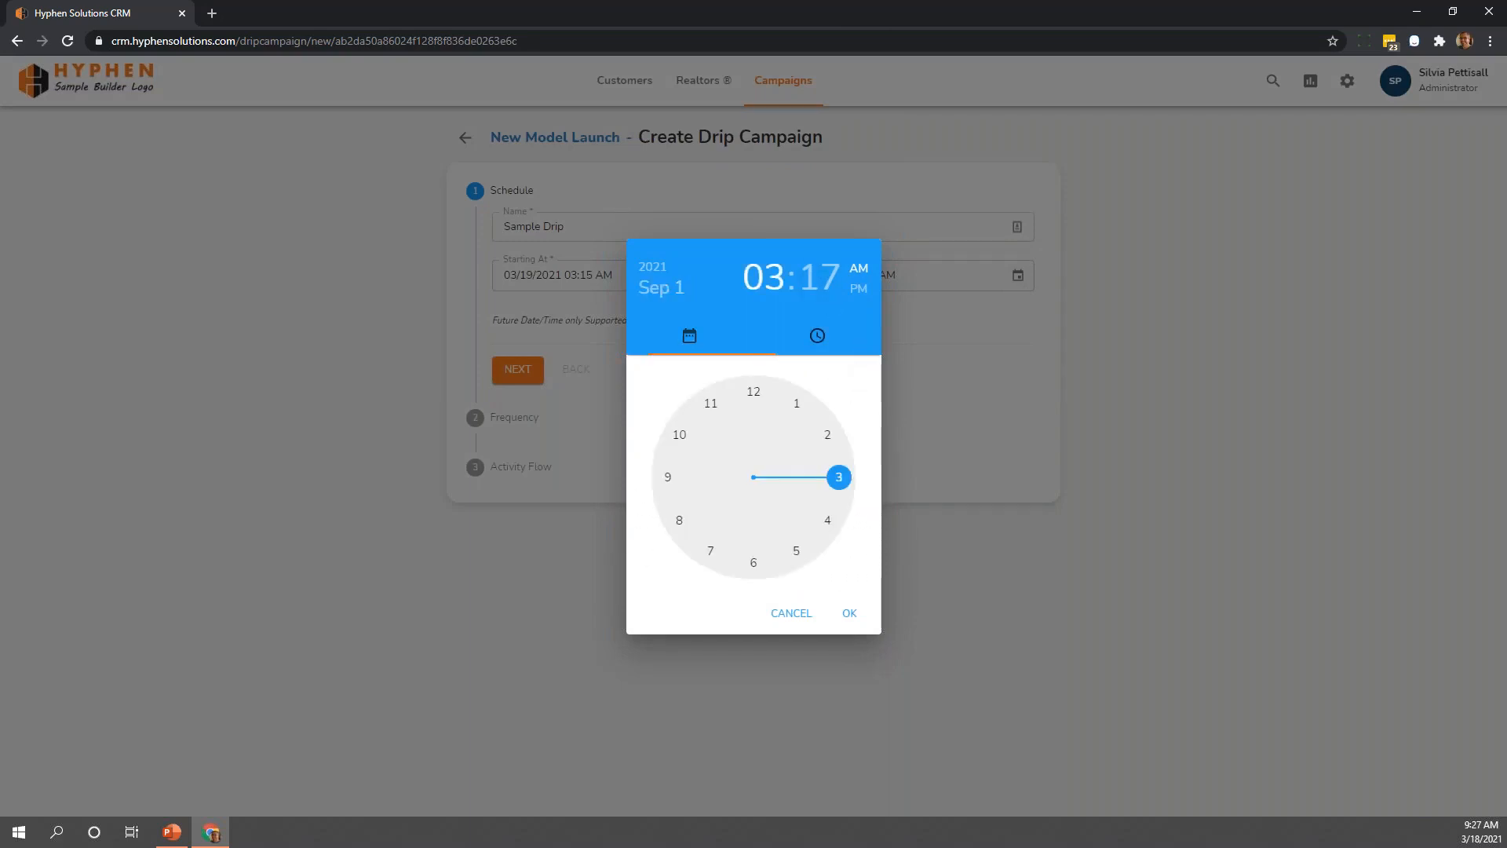
pyautogui.click(754, 393)
pyautogui.click(753, 393)
pyautogui.click(850, 613)
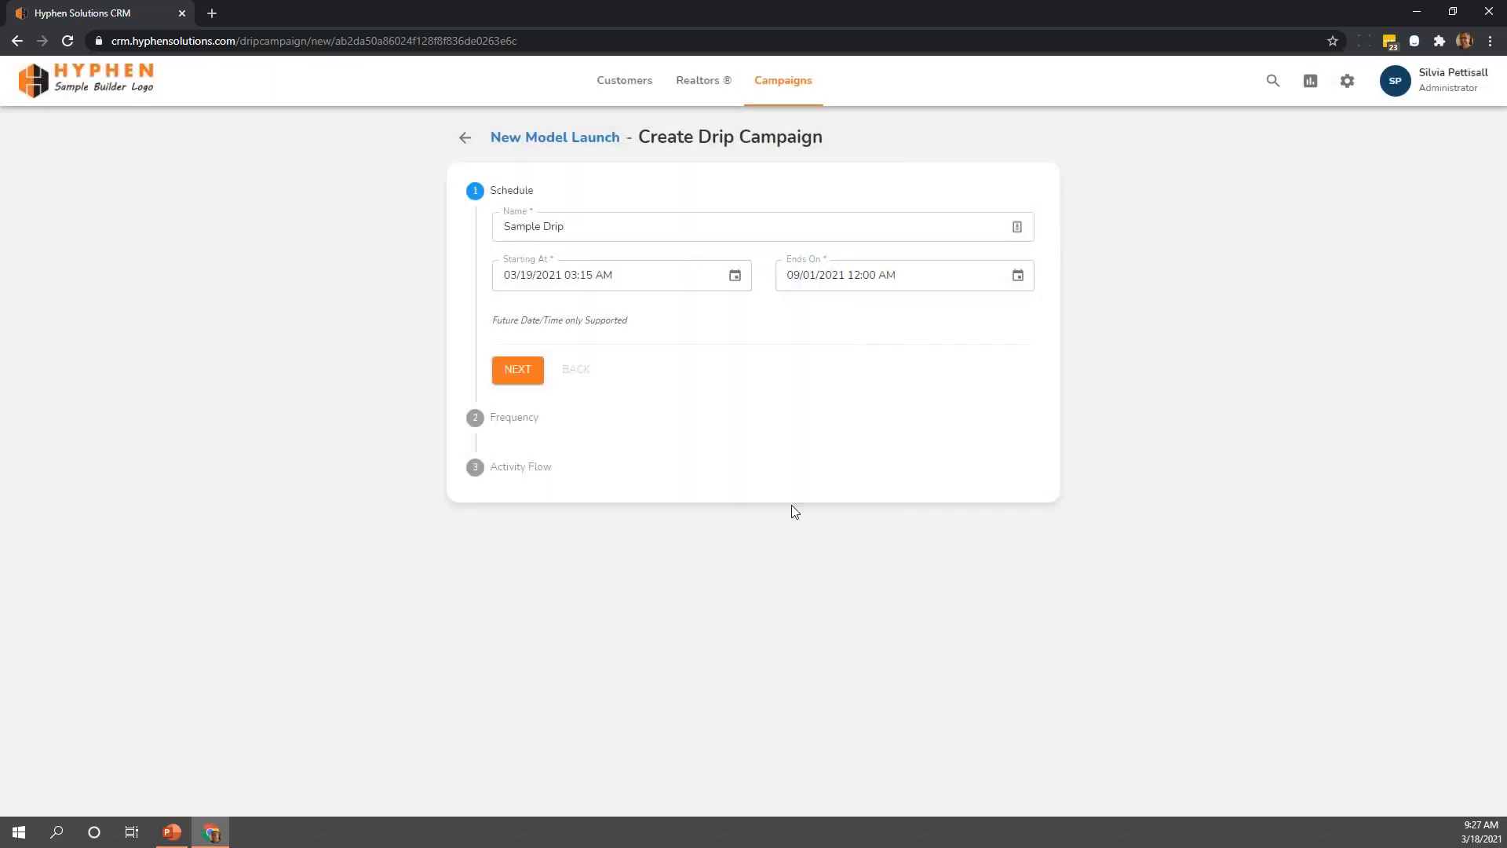
pyautogui.click(535, 377)
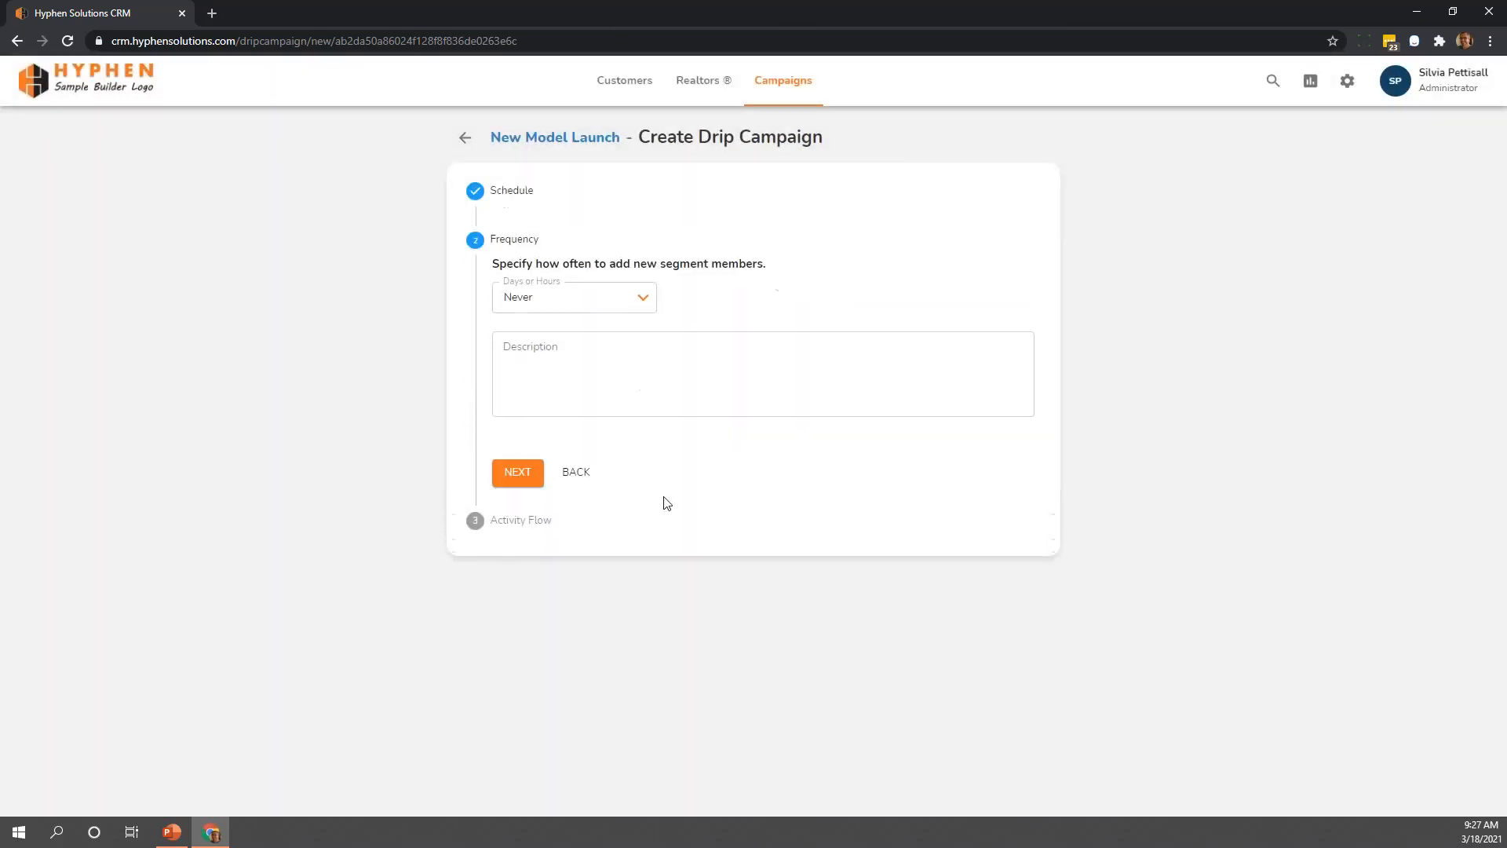
# Set new segment members to be added once every 1 hour and continue to the Activity Flow stage
pyautogui.click(640, 302)
pyautogui.click(605, 324)
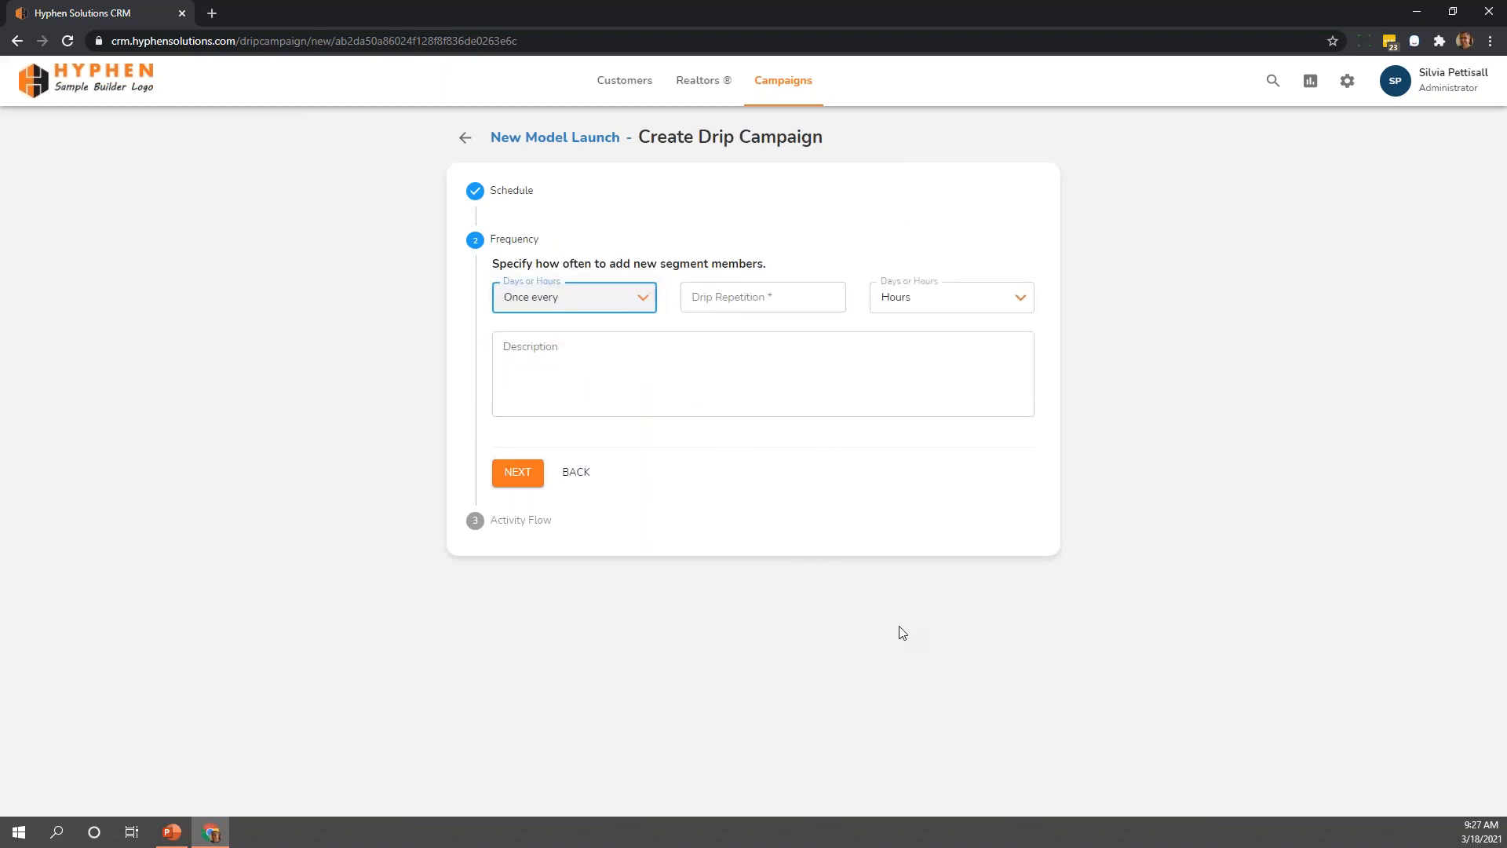
pyautogui.click(727, 299)
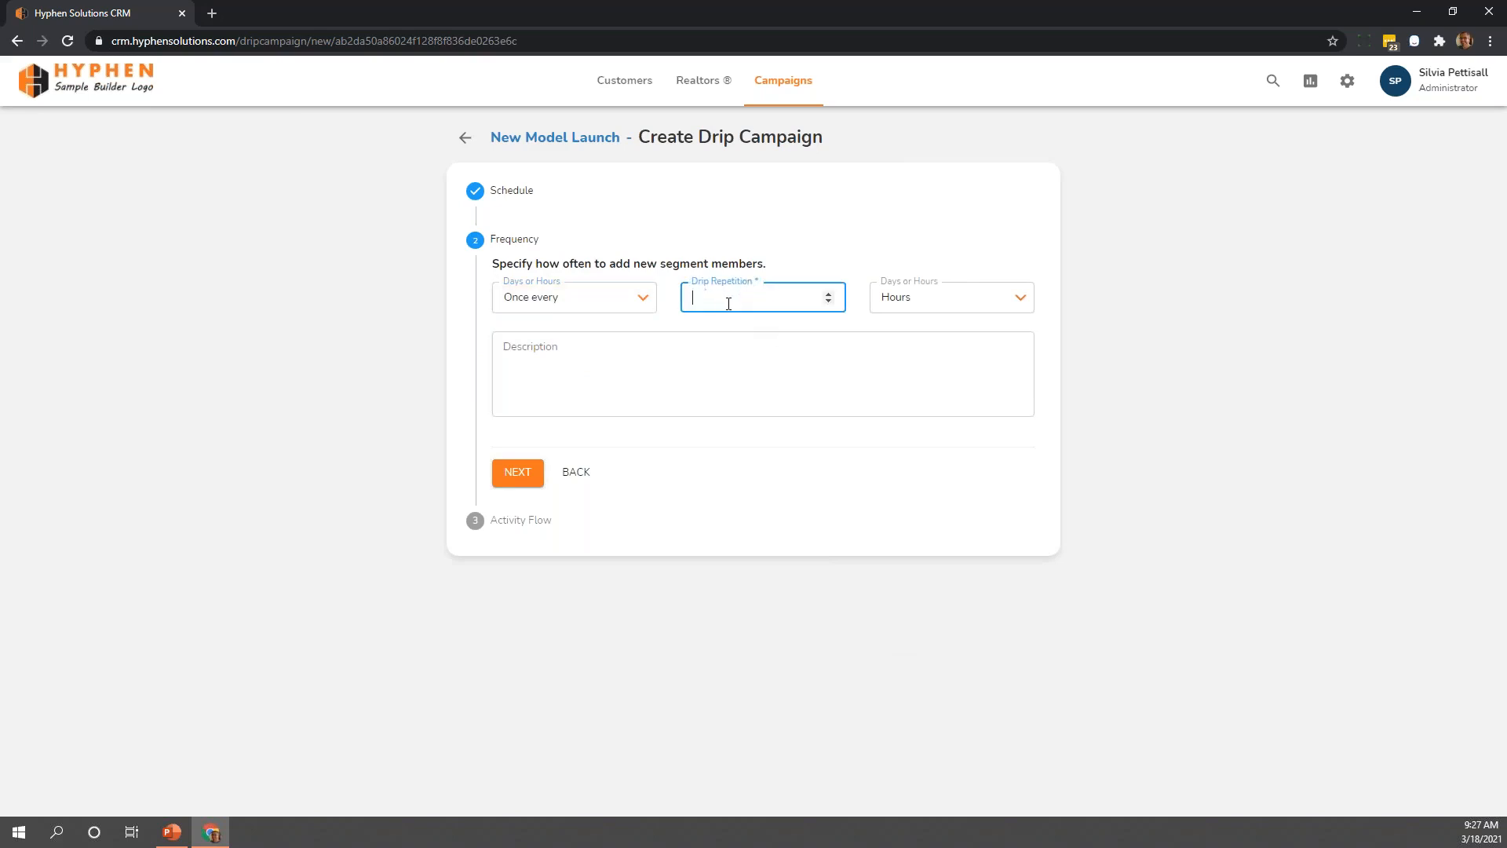
pyautogui.write('1')
pyautogui.click(929, 306)
pyautogui.click(858, 276)
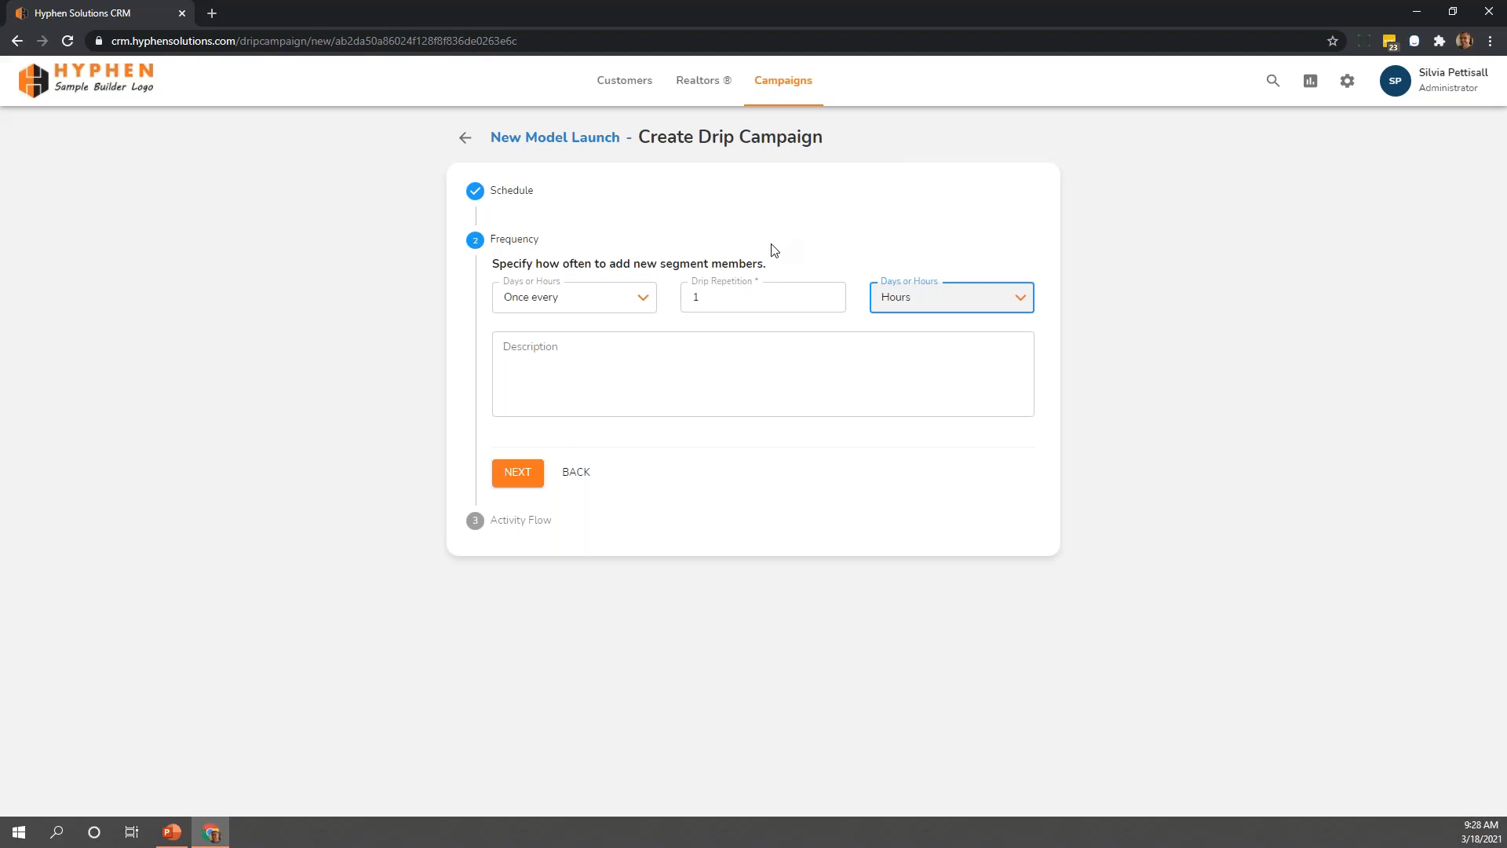
pyautogui.click(549, 296)
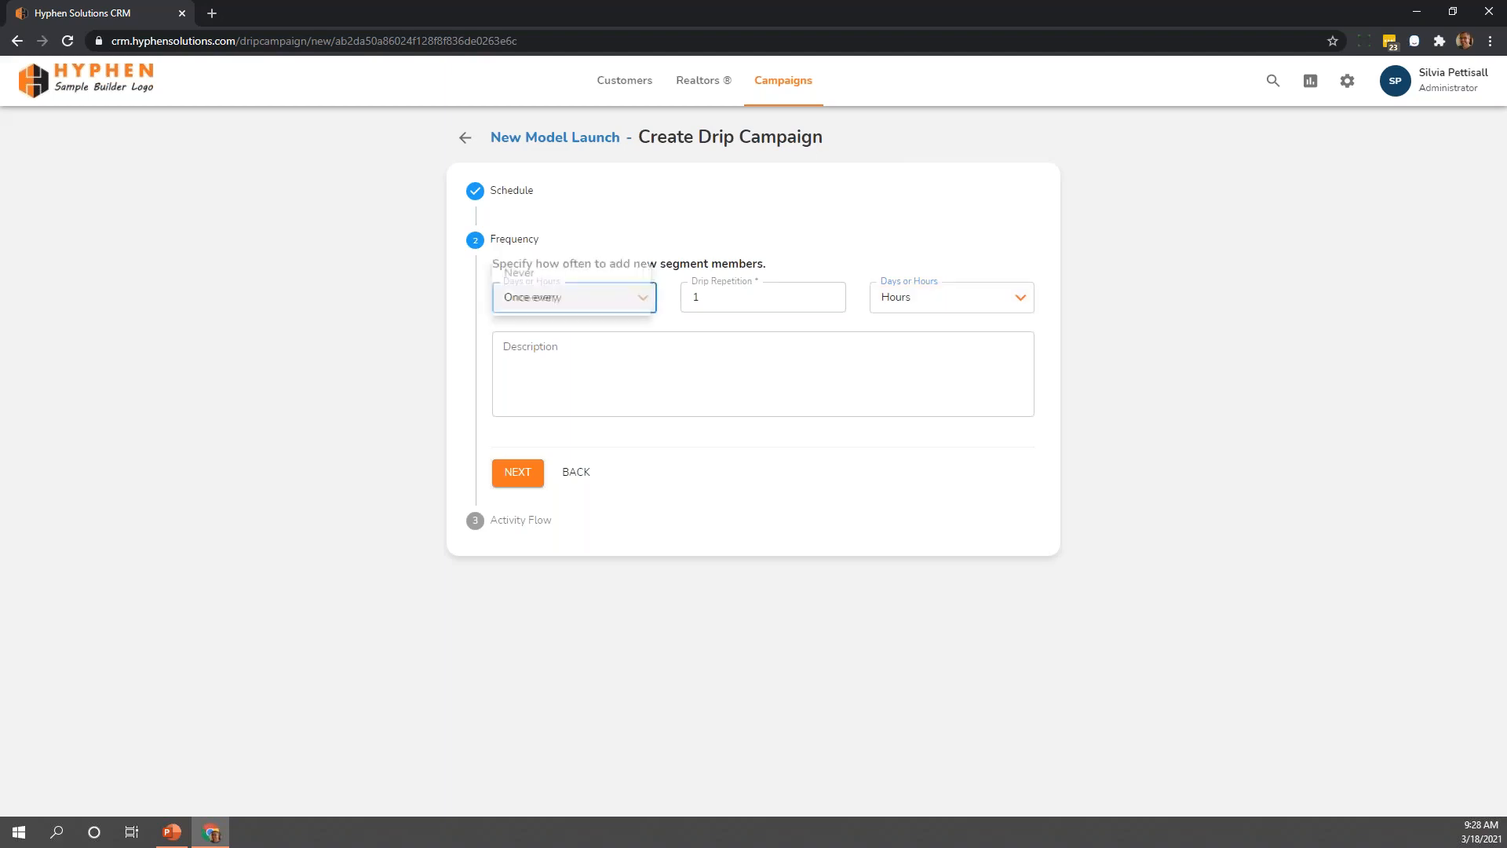
pyautogui.click(669, 323)
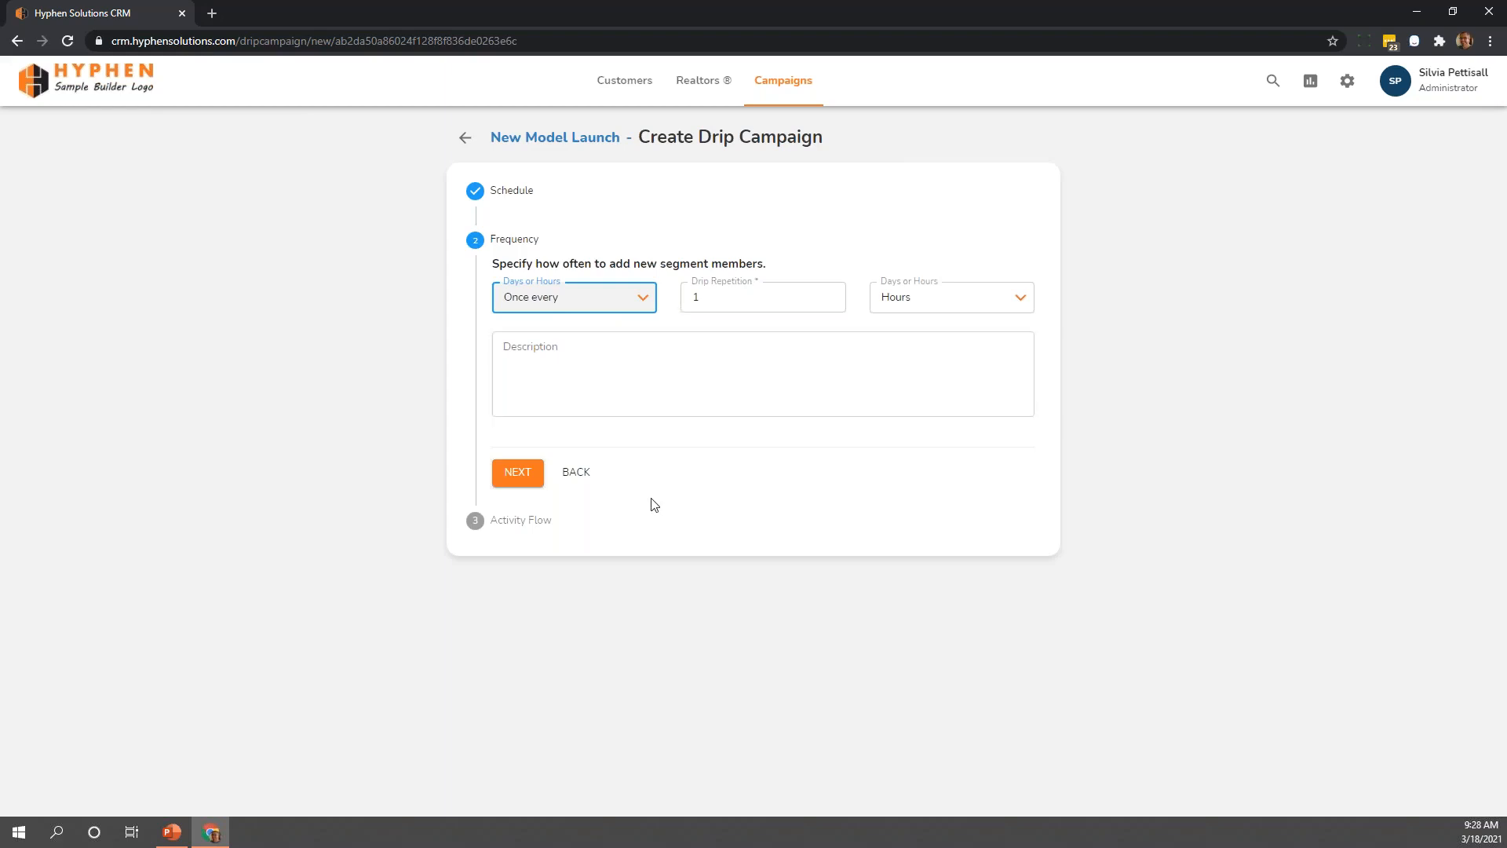
pyautogui.click(516, 477)
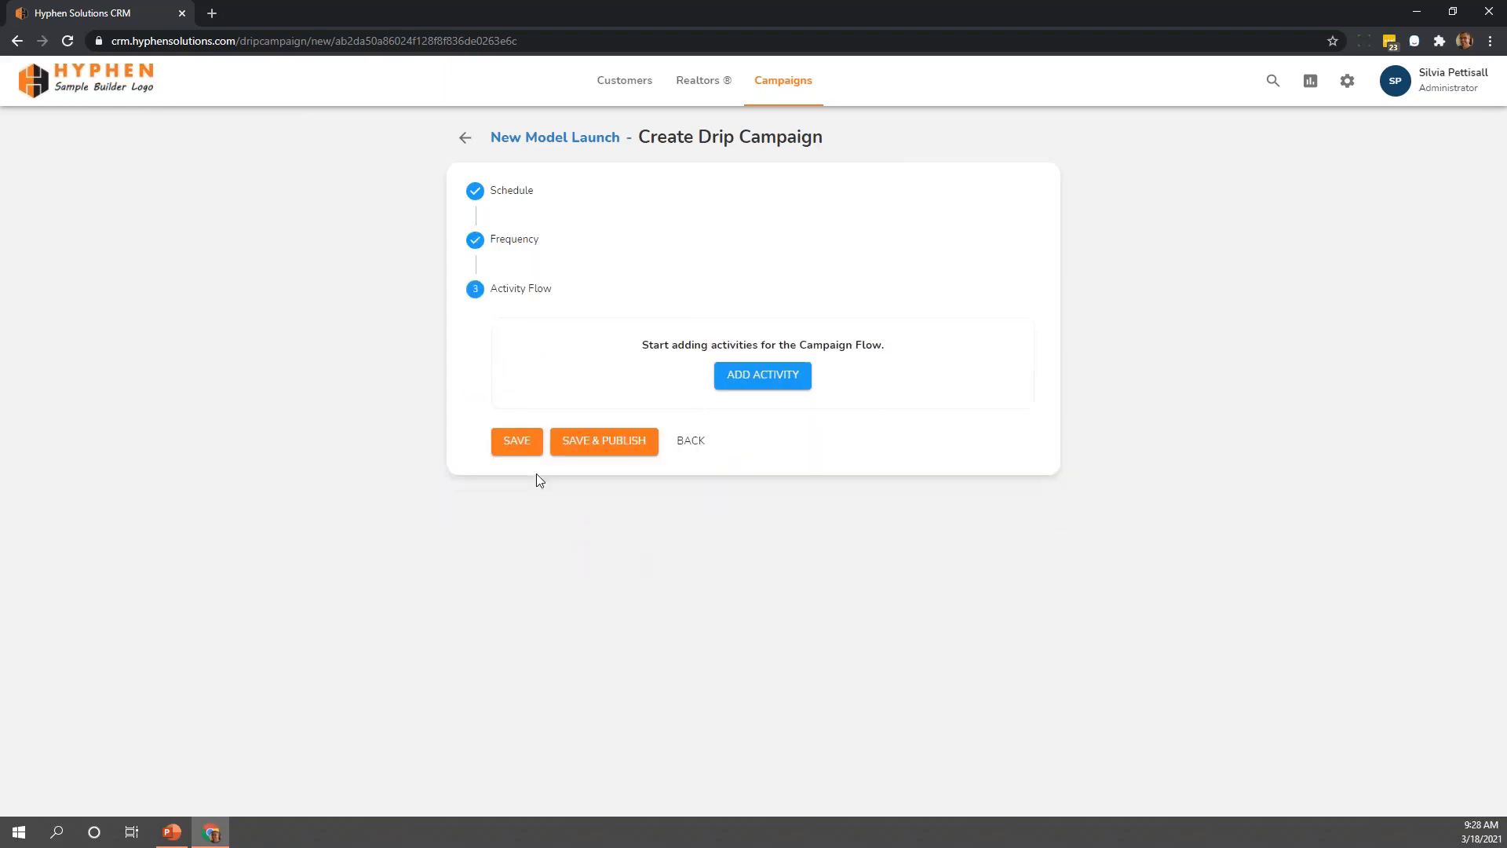
# Add an email activity with the IsYourSalesTeamMC template to the campaign flow
pyautogui.click(767, 377)
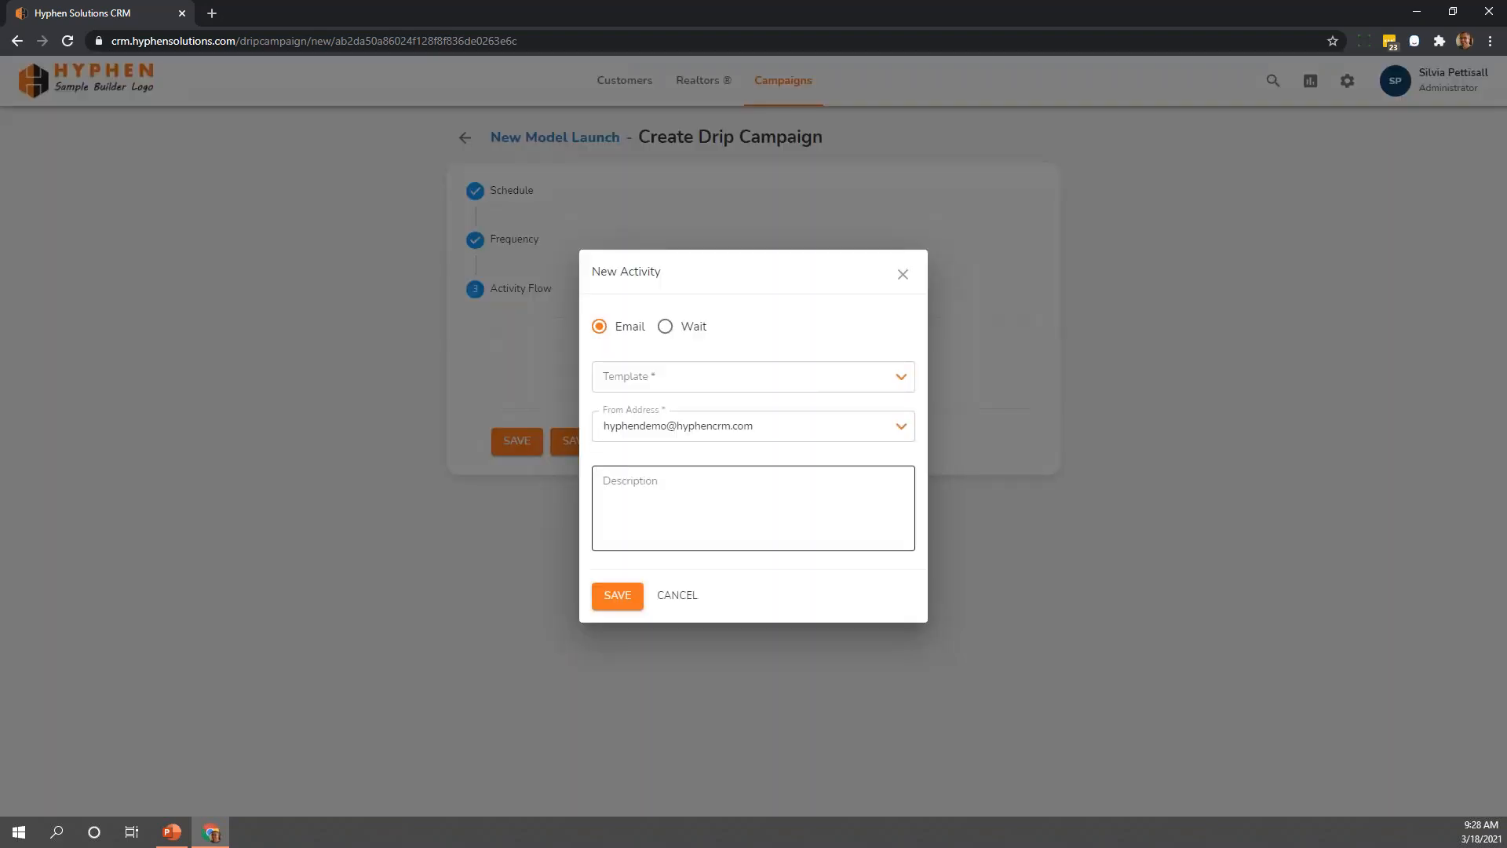
pyautogui.click(797, 393)
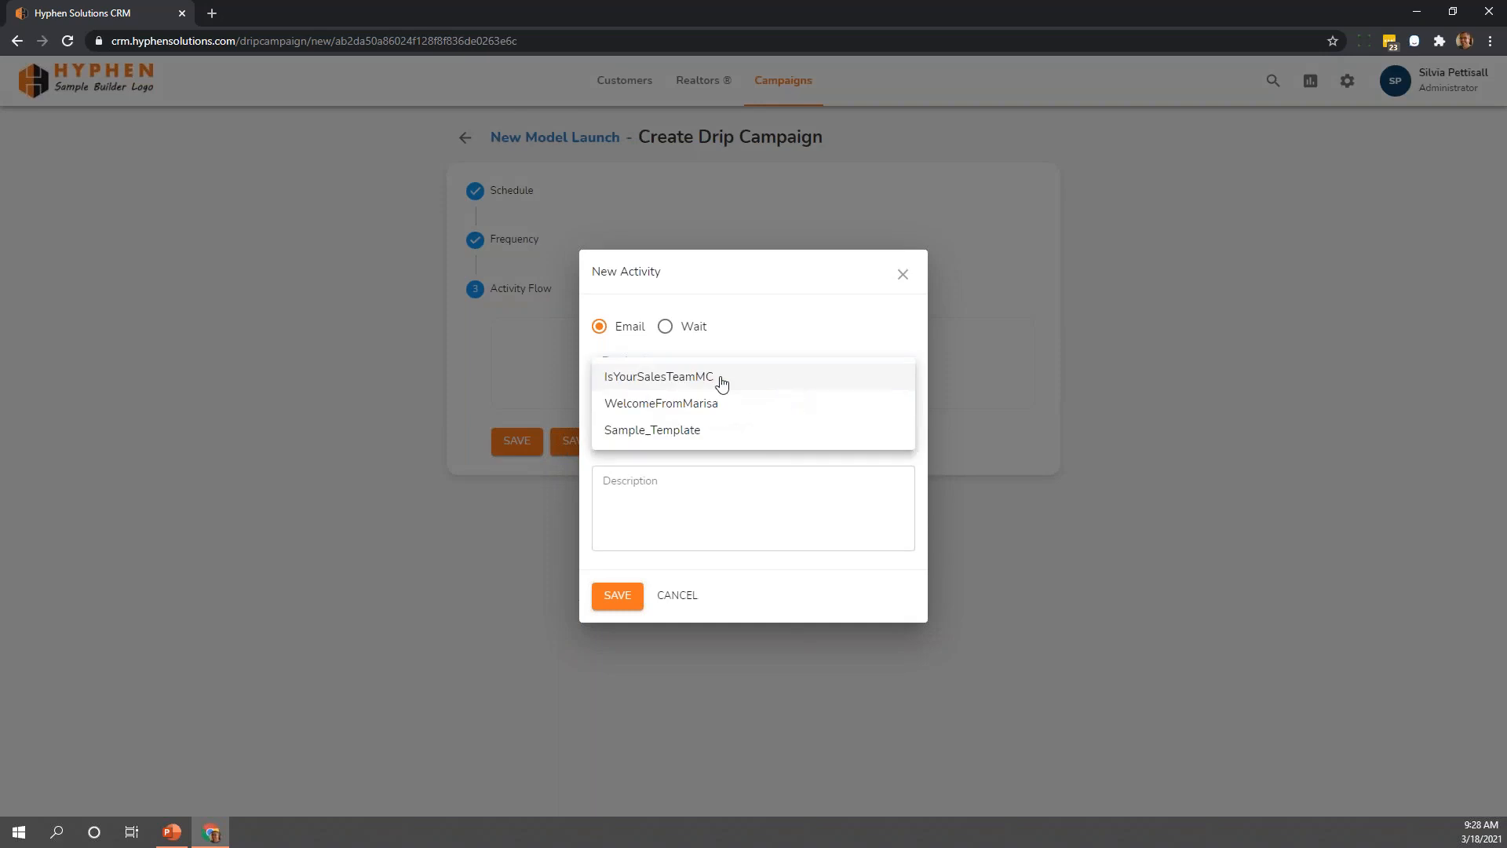
pyautogui.click(658, 383)
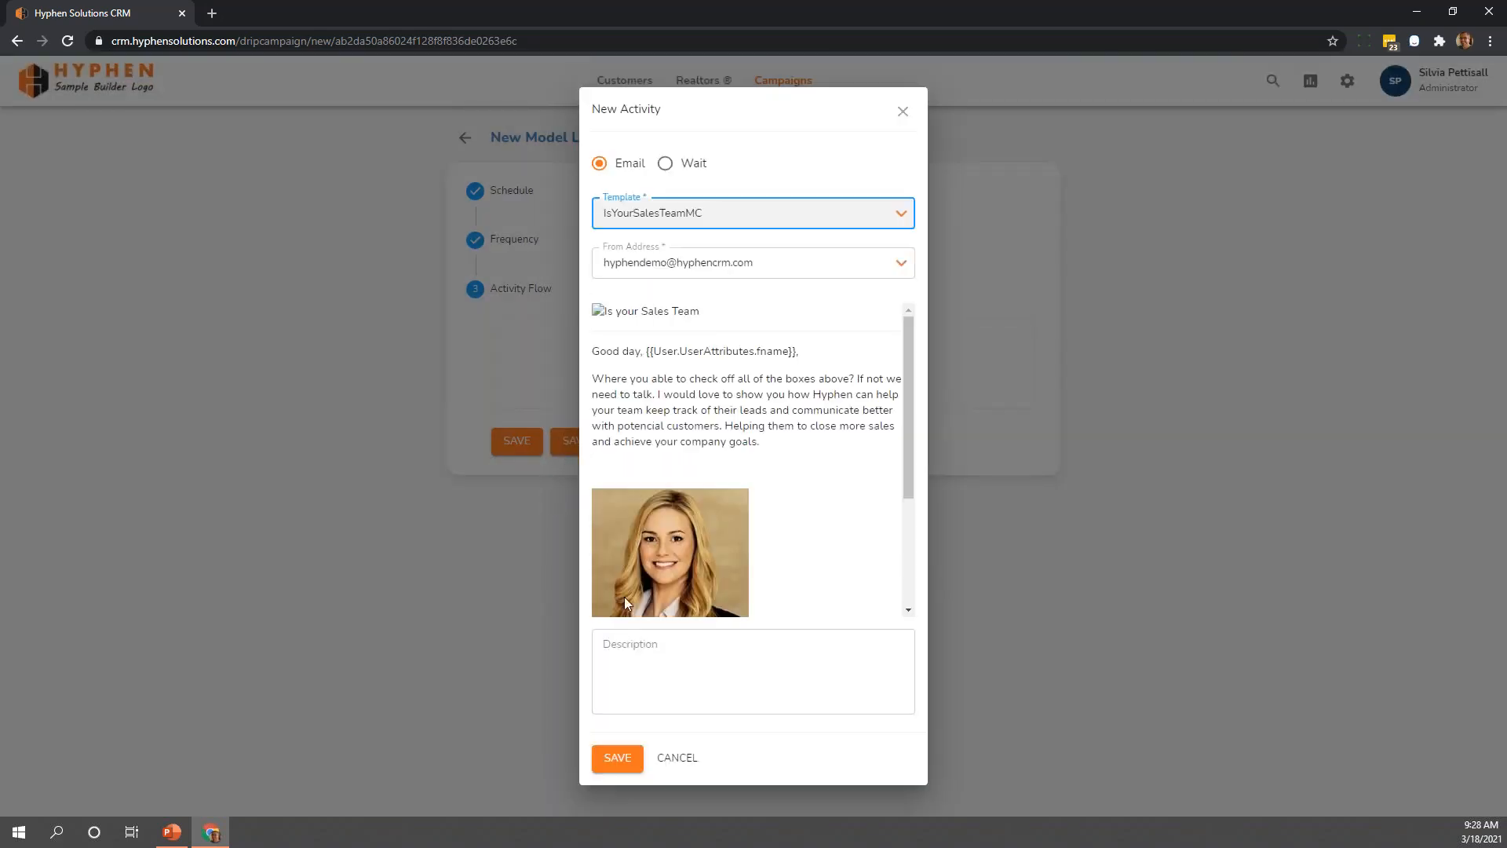
pyautogui.click(638, 758)
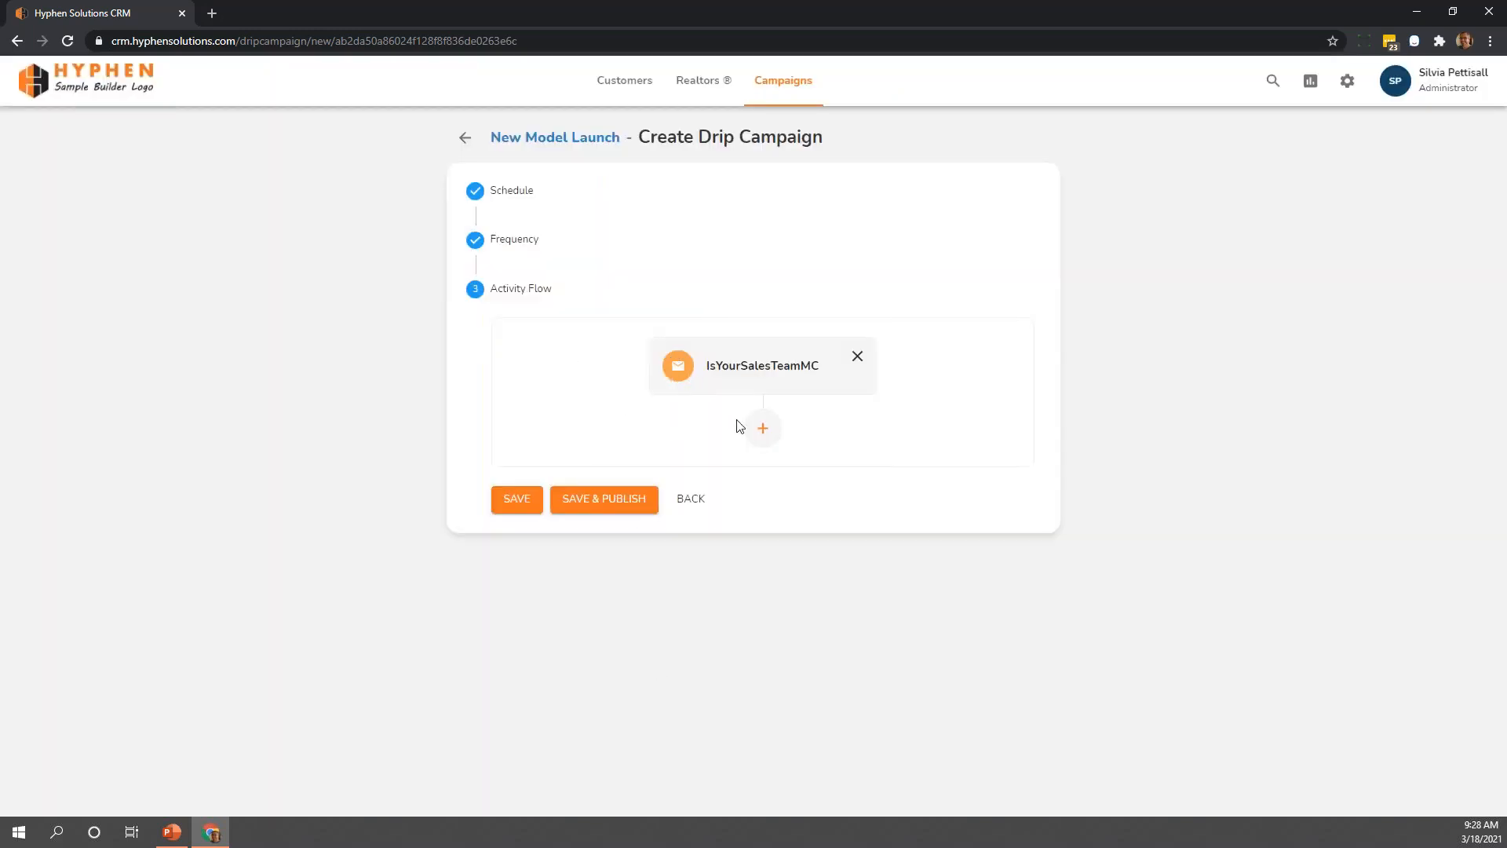
# Add a wait activity of 1 day after the first email in the campaign flow
pyautogui.click(759, 429)
pyautogui.click(691, 331)
pyautogui.click(677, 401)
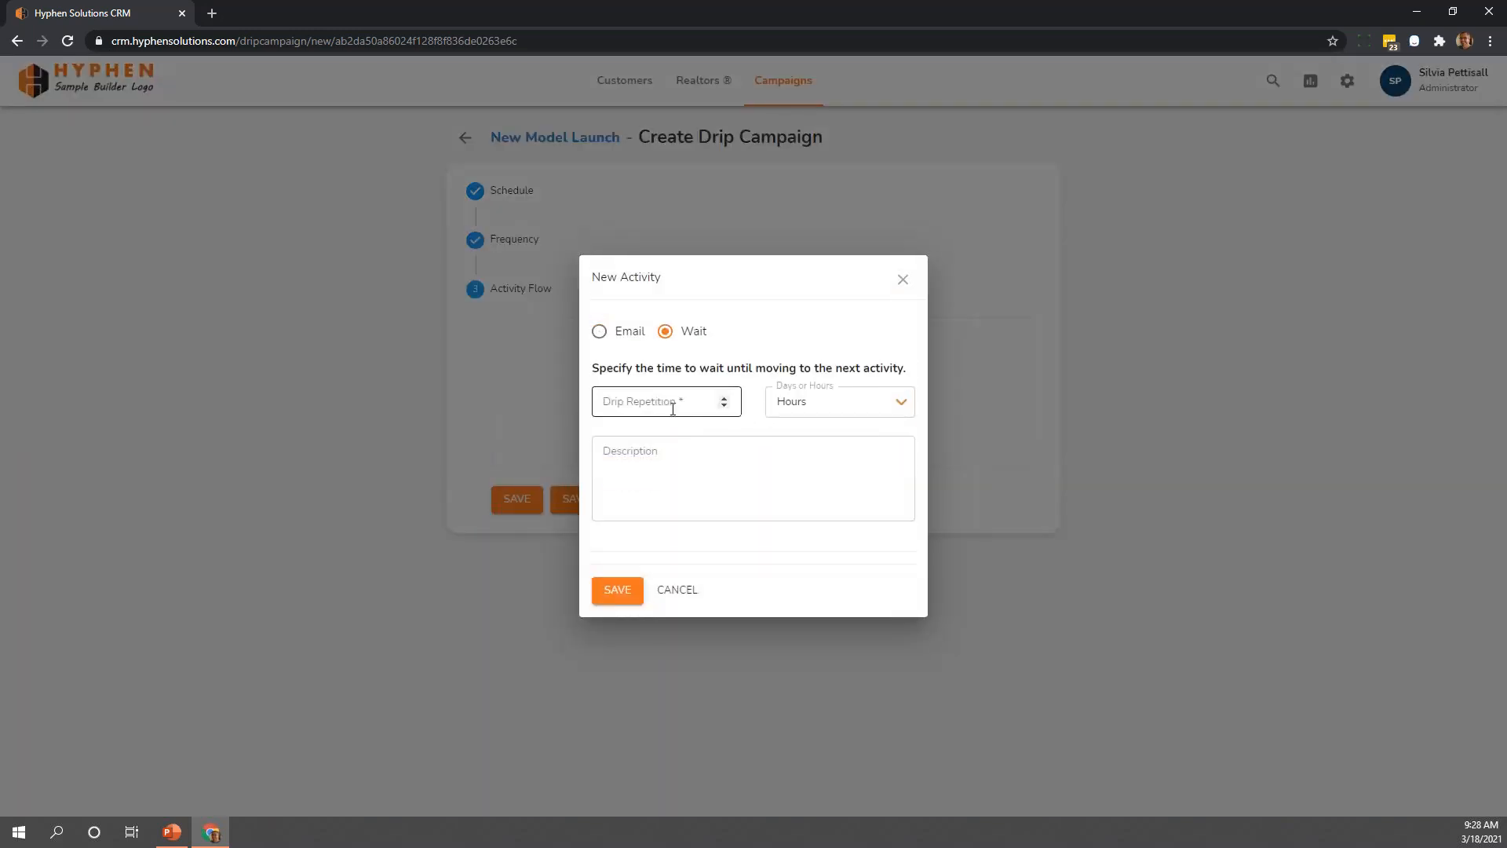
pyautogui.write('1')
pyautogui.click(818, 402)
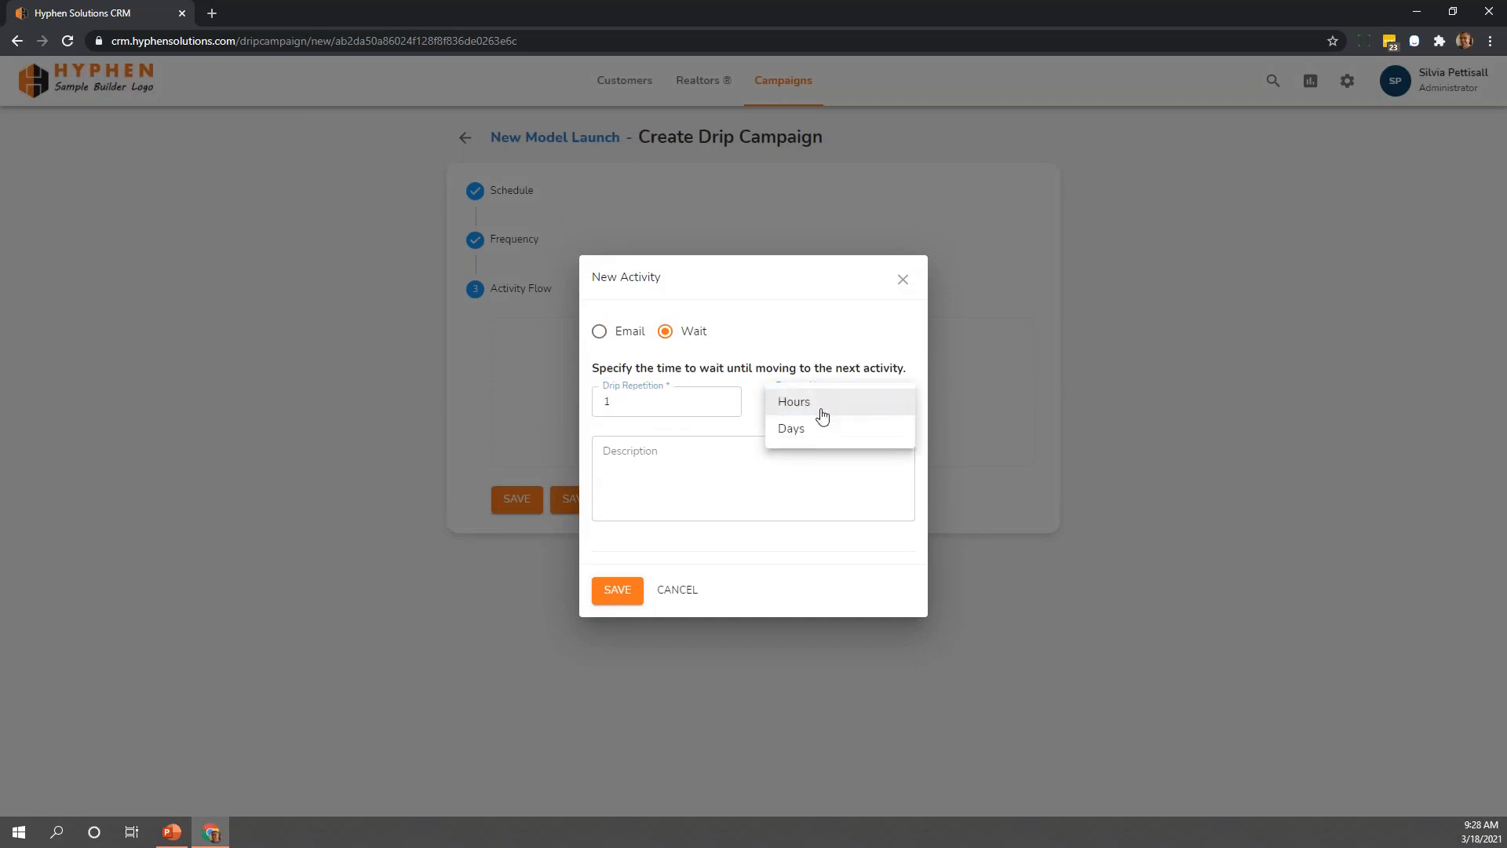
pyautogui.click(814, 428)
pyautogui.click(617, 589)
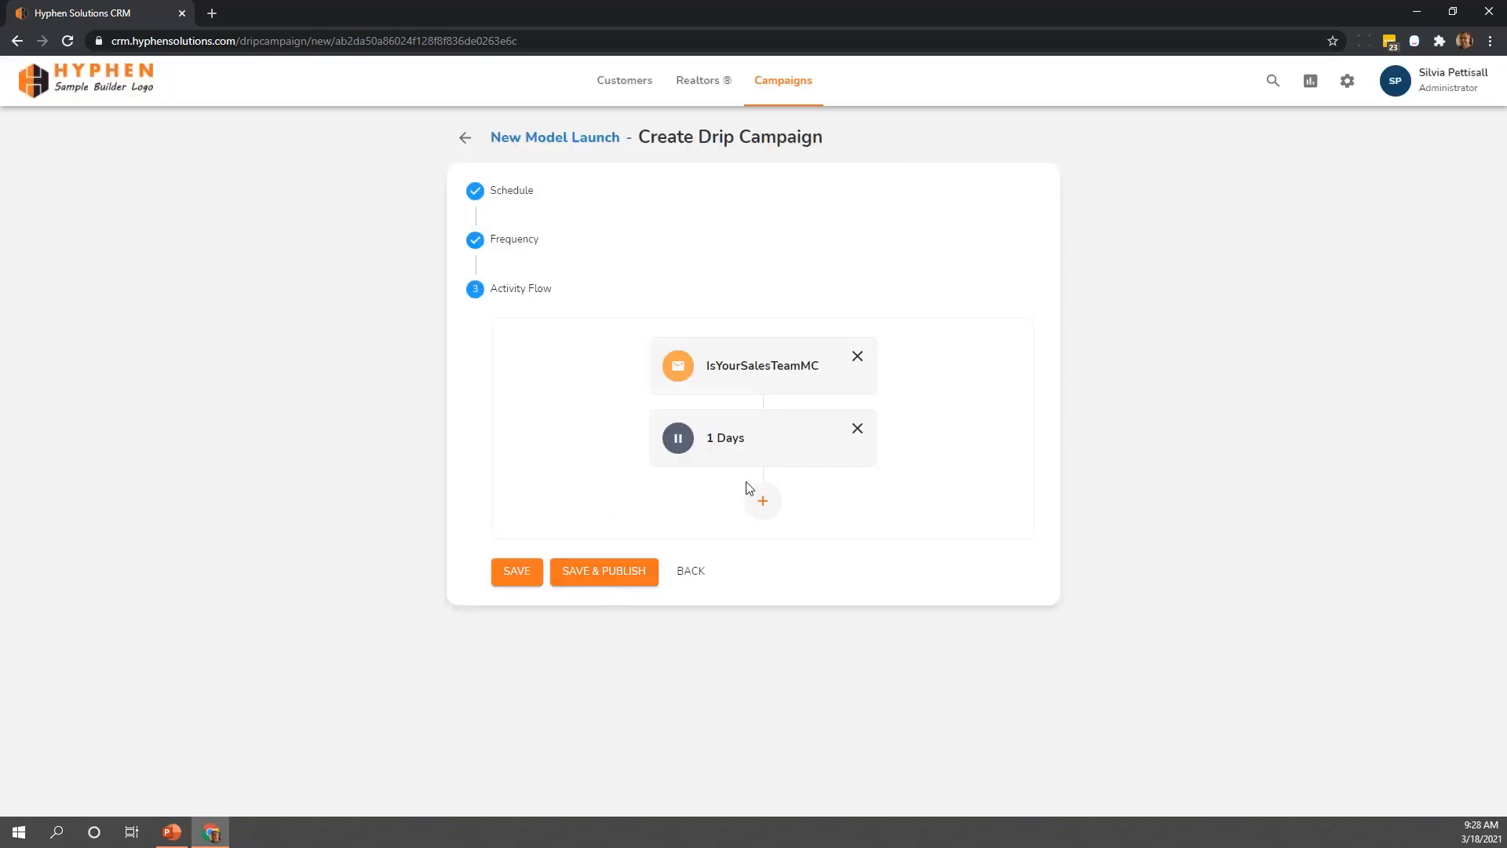
# Add an email activity with the Sample_Template template after the 1-day wait in the campaign flow
pyautogui.click(762, 501)
pyautogui.click(678, 389)
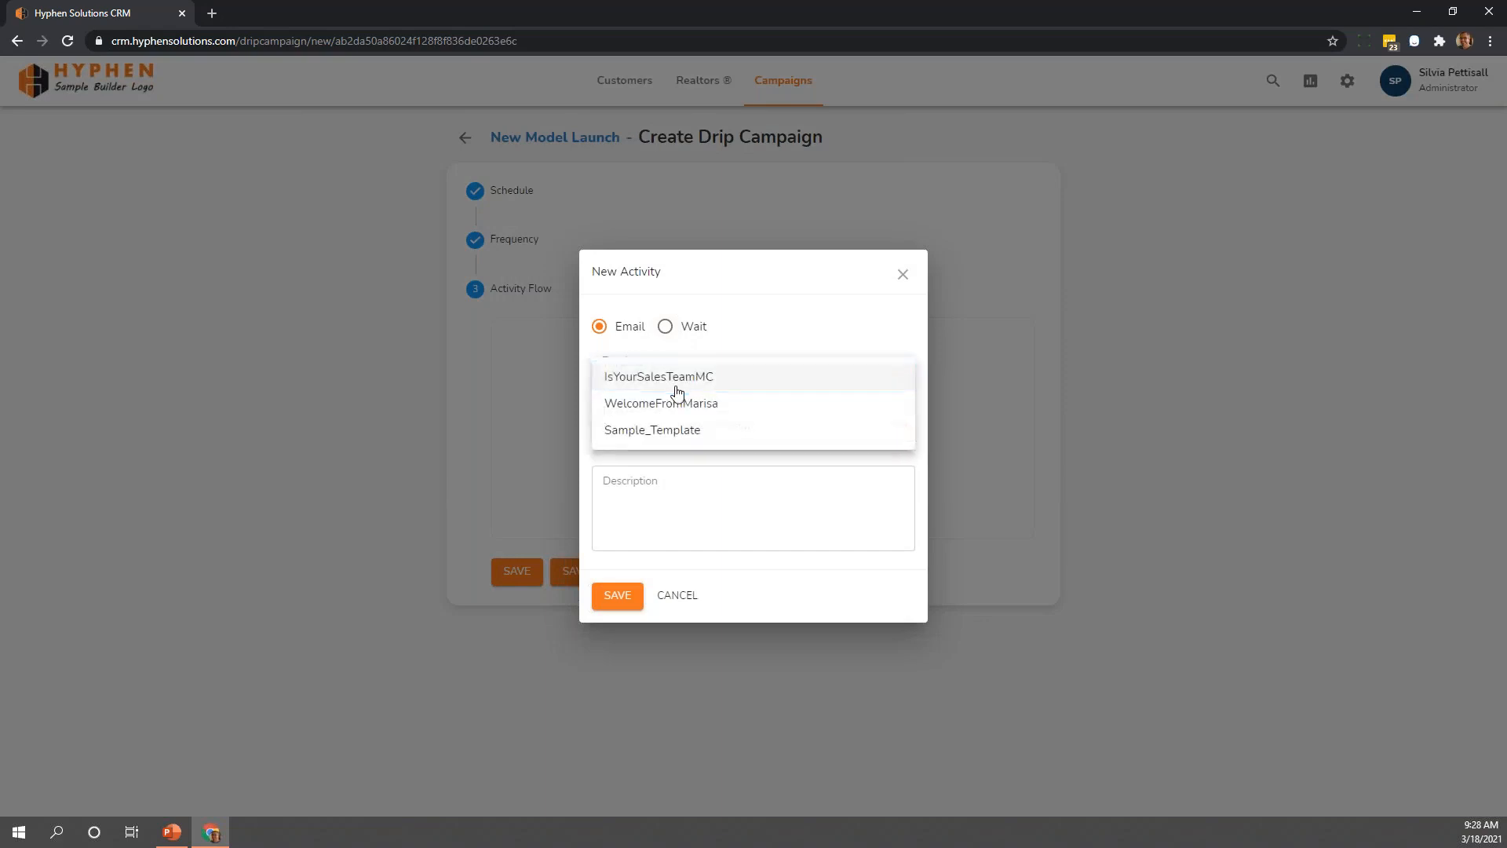
pyautogui.click(661, 428)
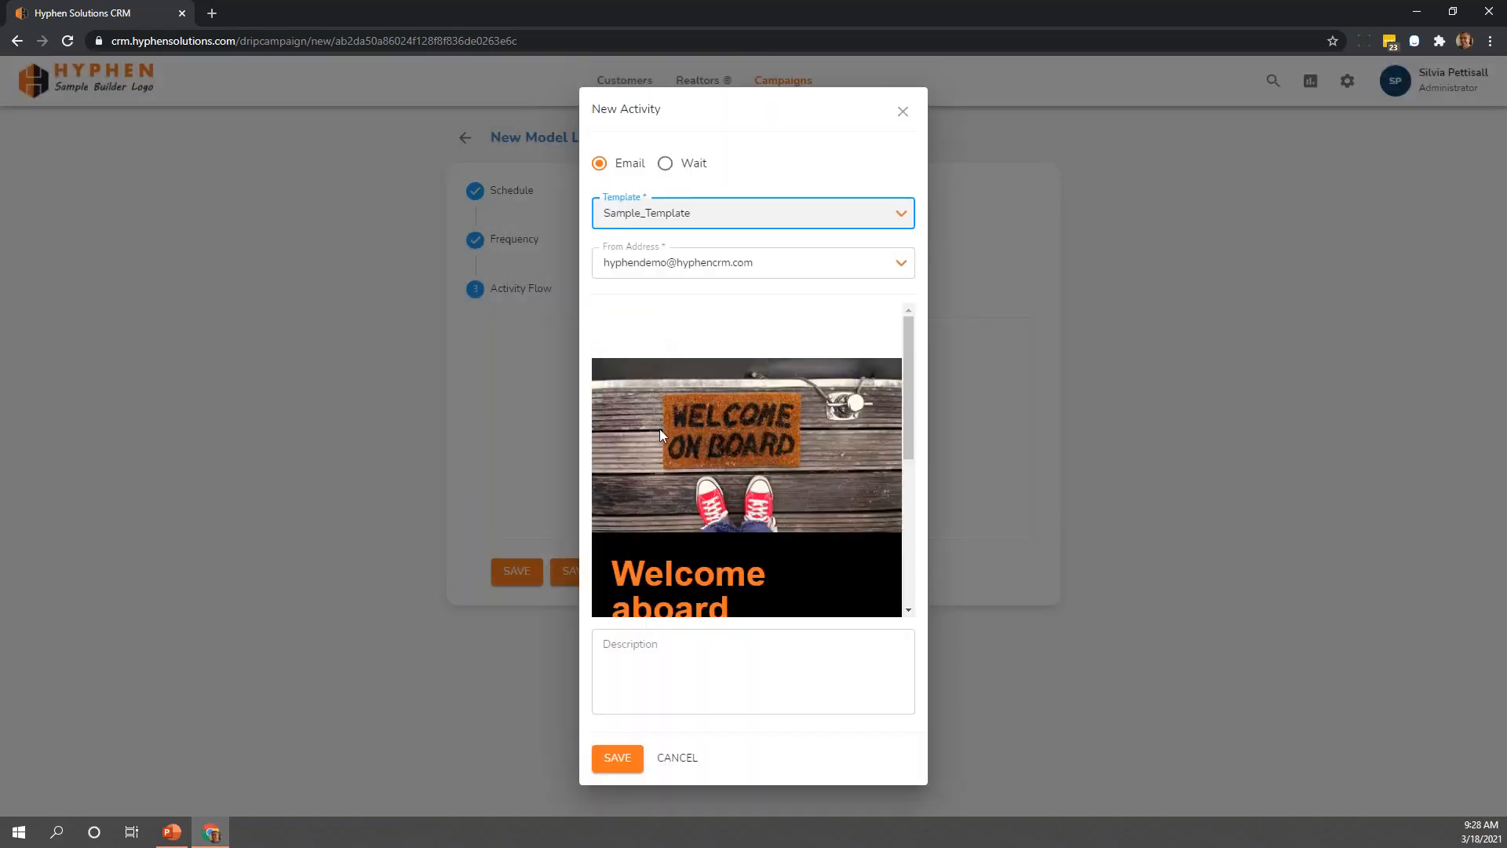
pyautogui.click(617, 757)
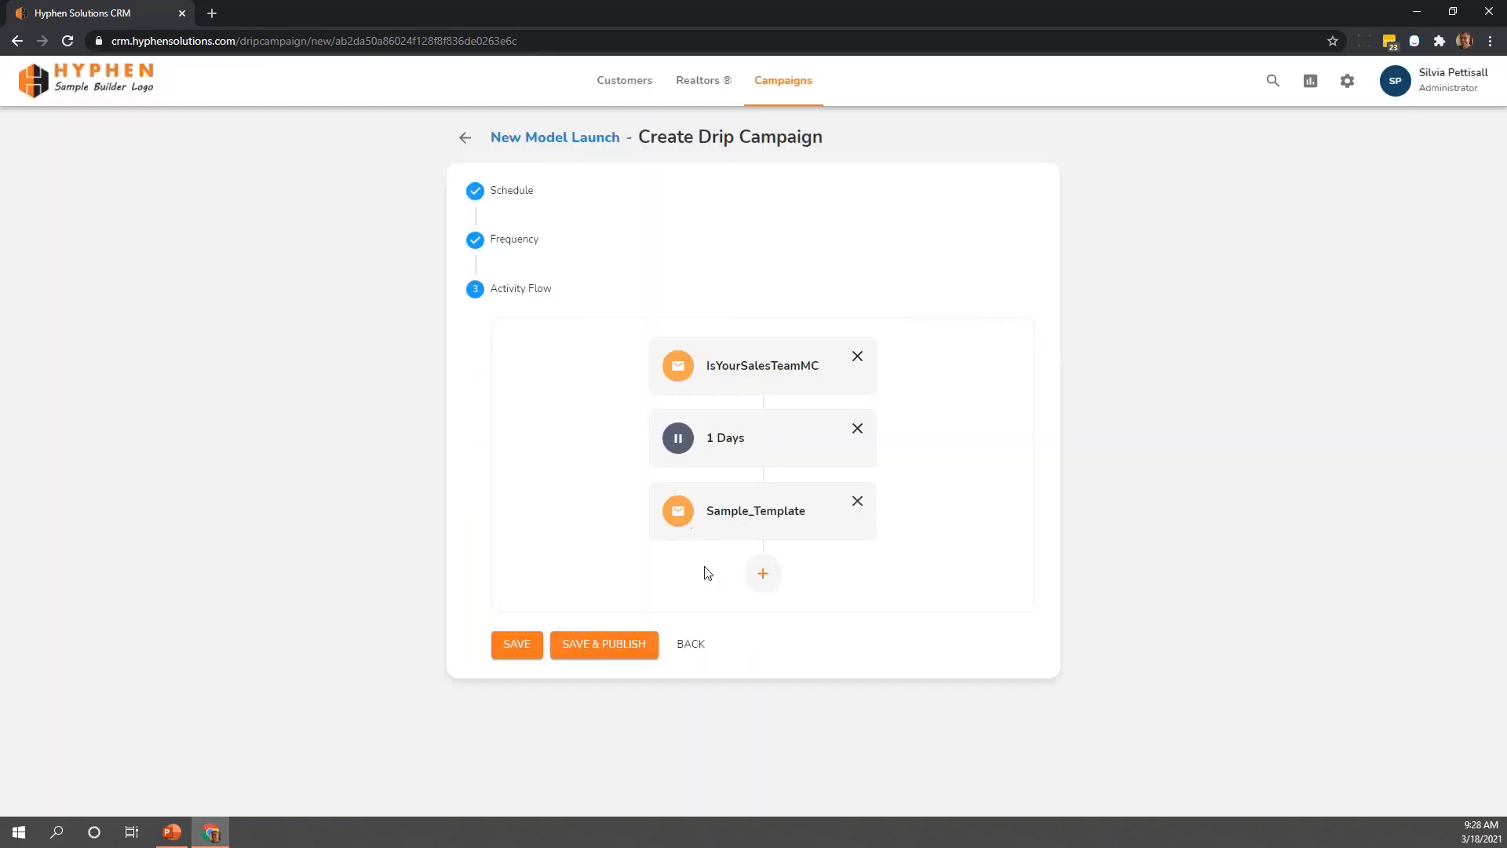
pyautogui.click(763, 573)
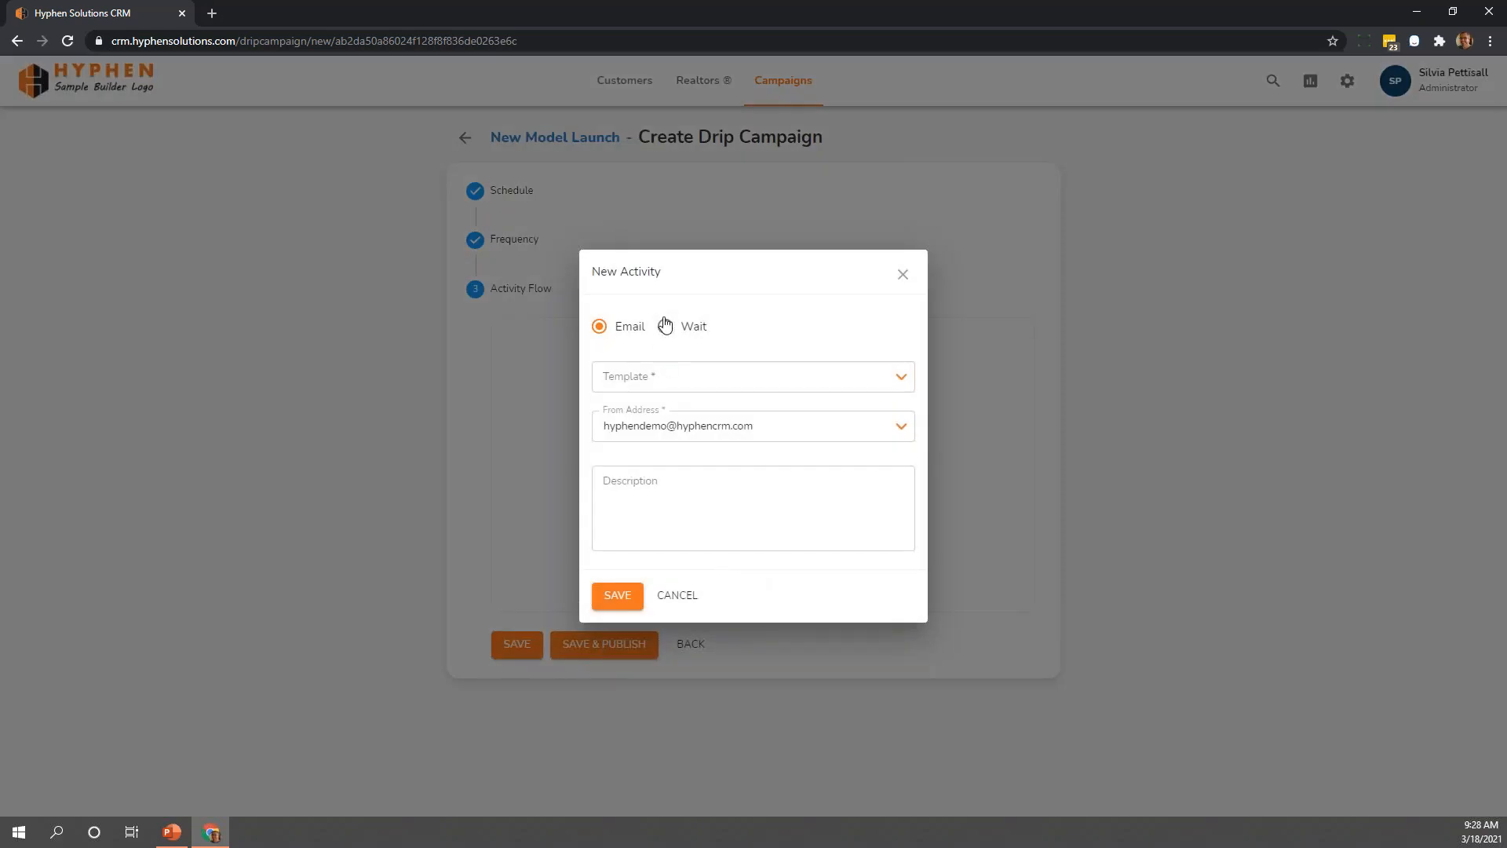
pyautogui.click(665, 327)
pyautogui.click(666, 590)
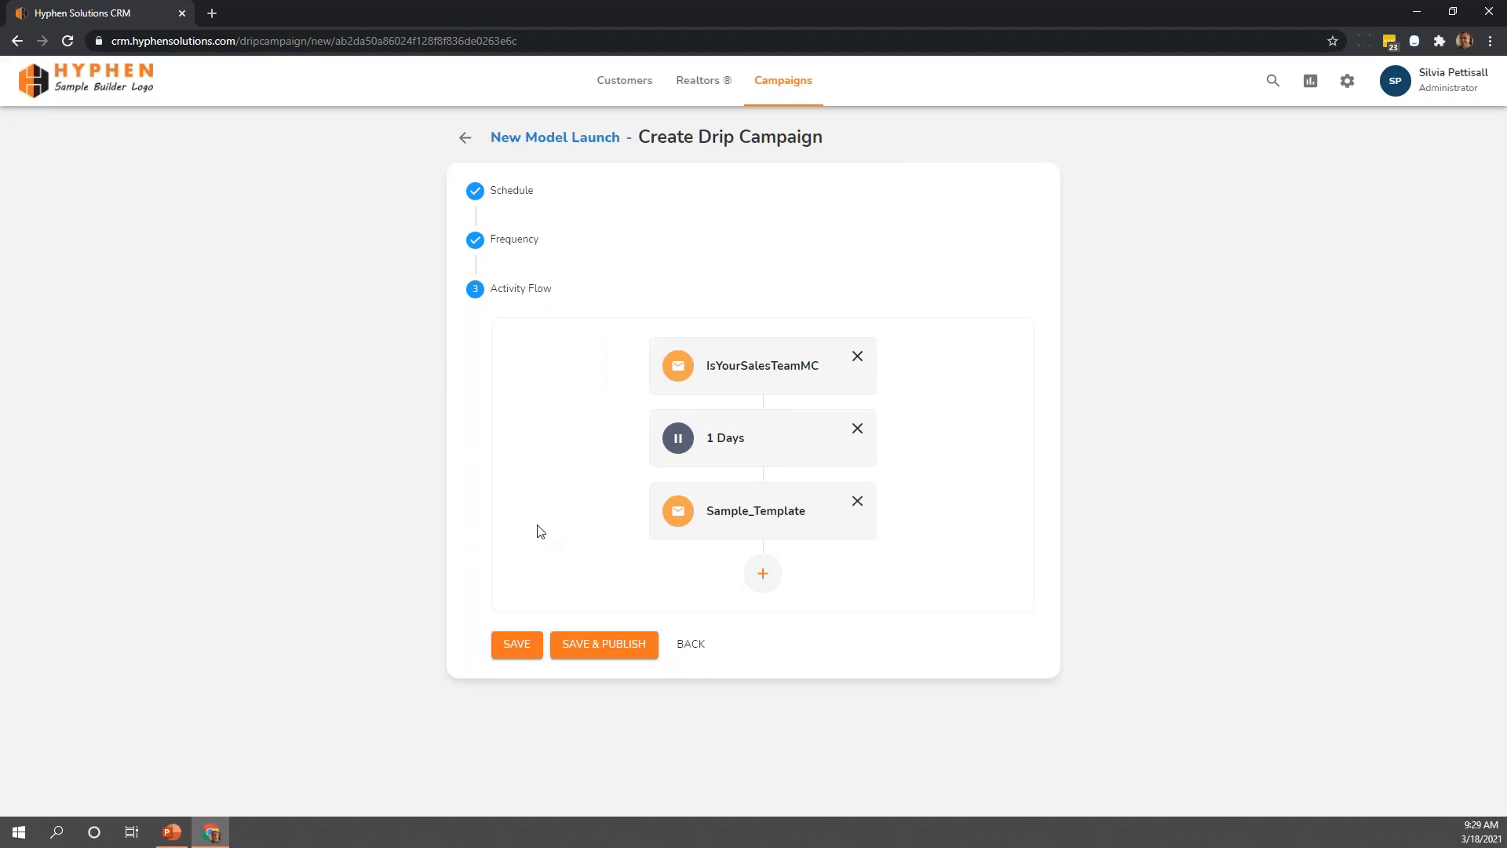
# Remove the Sample_Template email from the activity flow and leave the drip campaign without saving
pyautogui.click(858, 507)
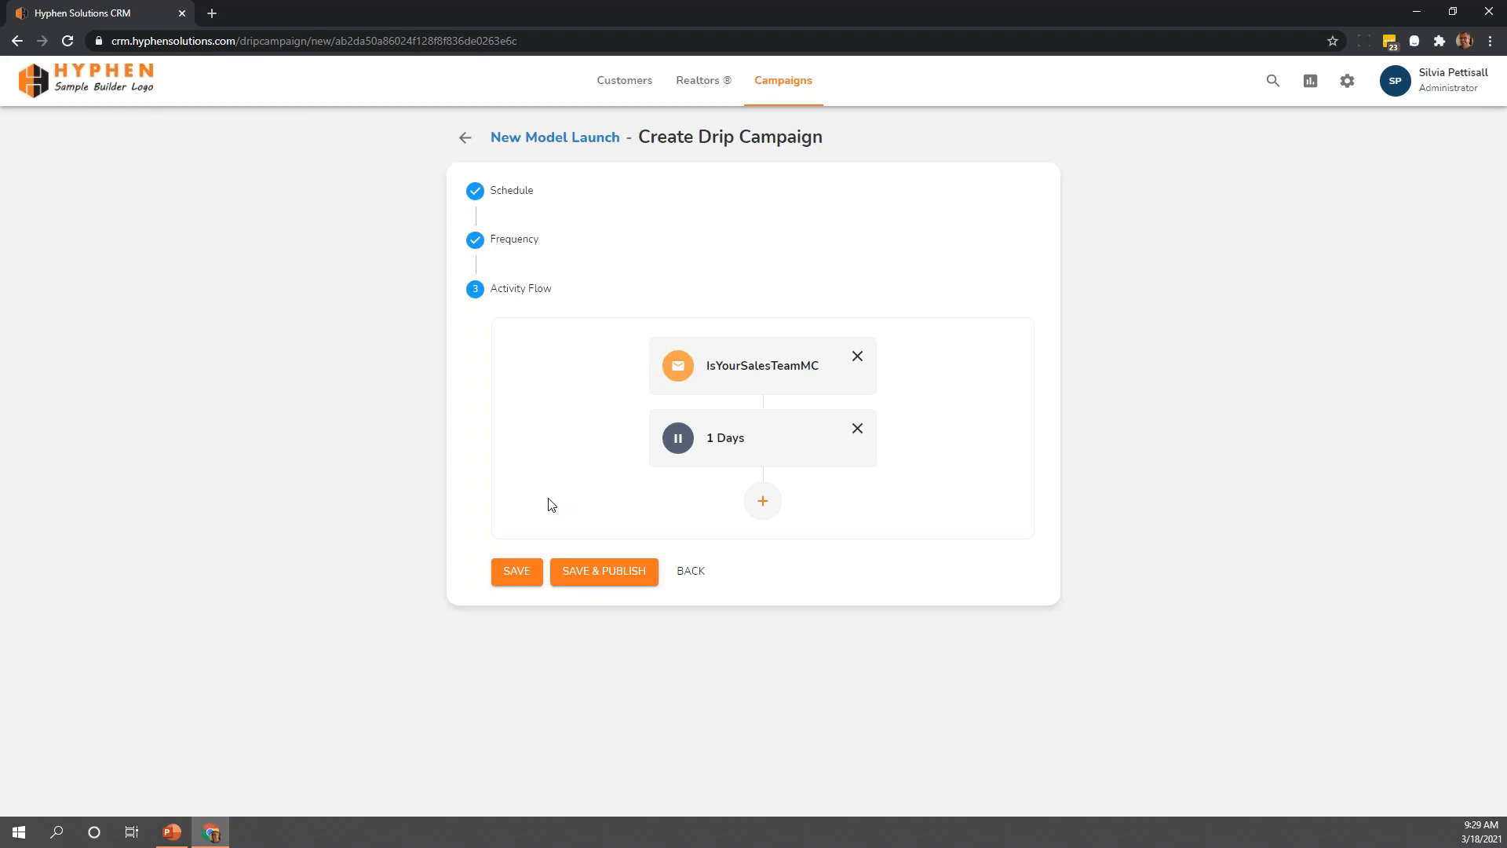
pyautogui.click(693, 574)
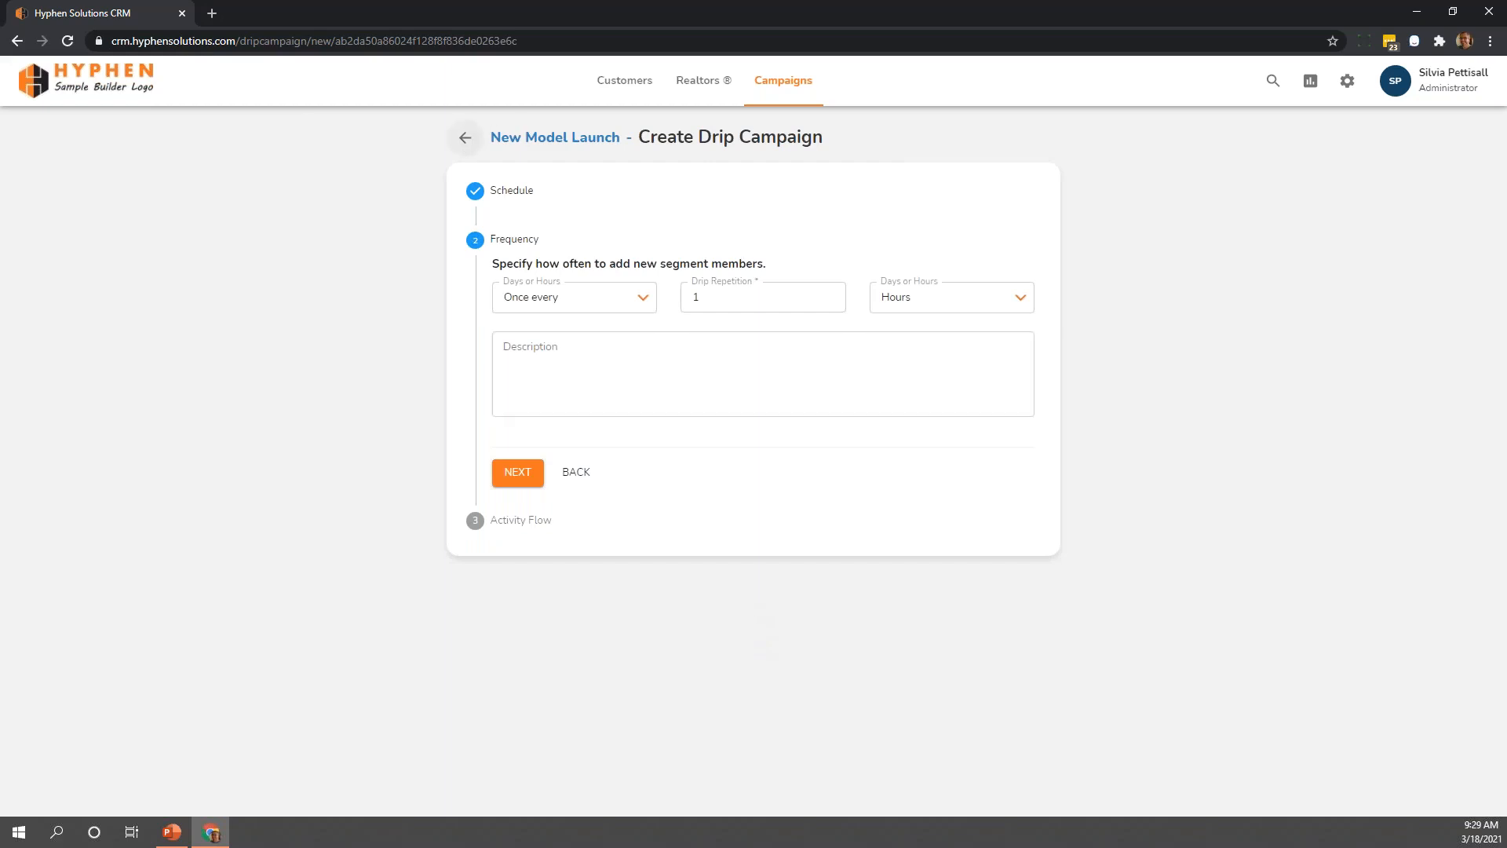
pyautogui.click(467, 138)
pyautogui.click(895, 468)
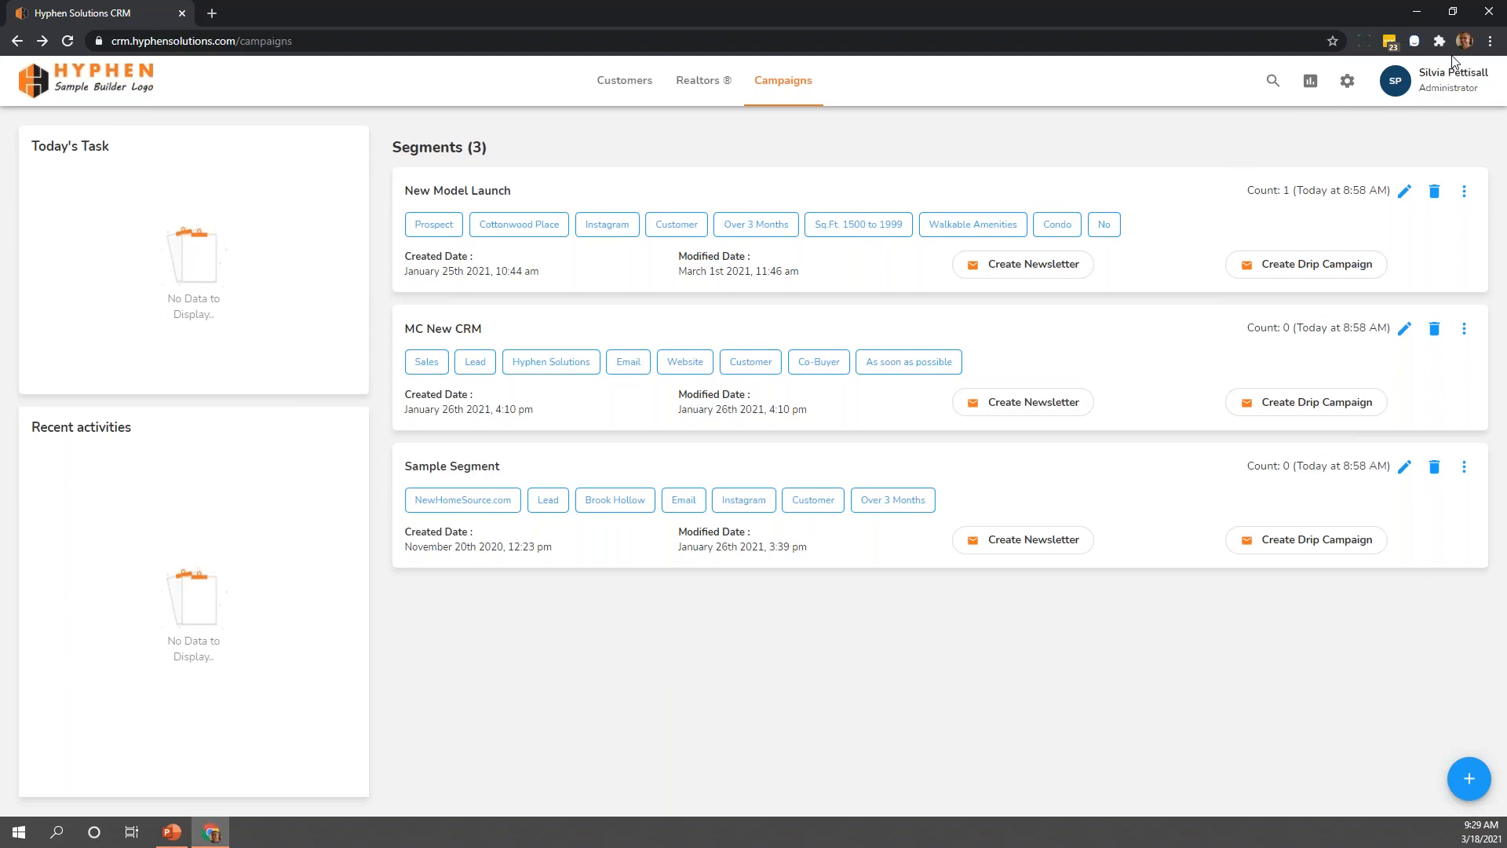
# Resize the browser window to the 375 × 812 iPhone X preset with the window-resizing extension
pyautogui.click(1363, 40)
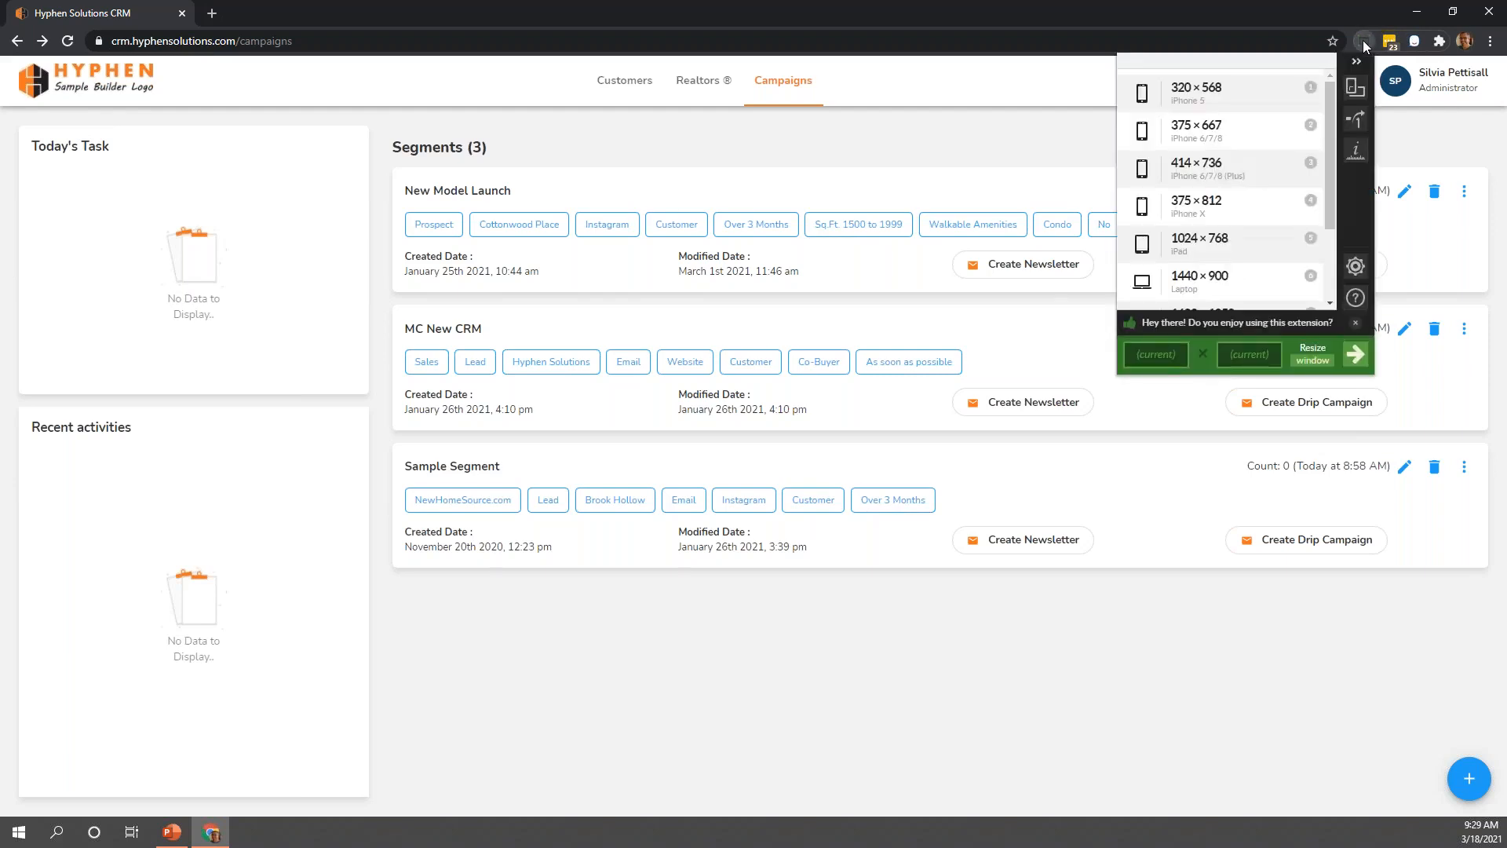
pyautogui.click(1287, 23)
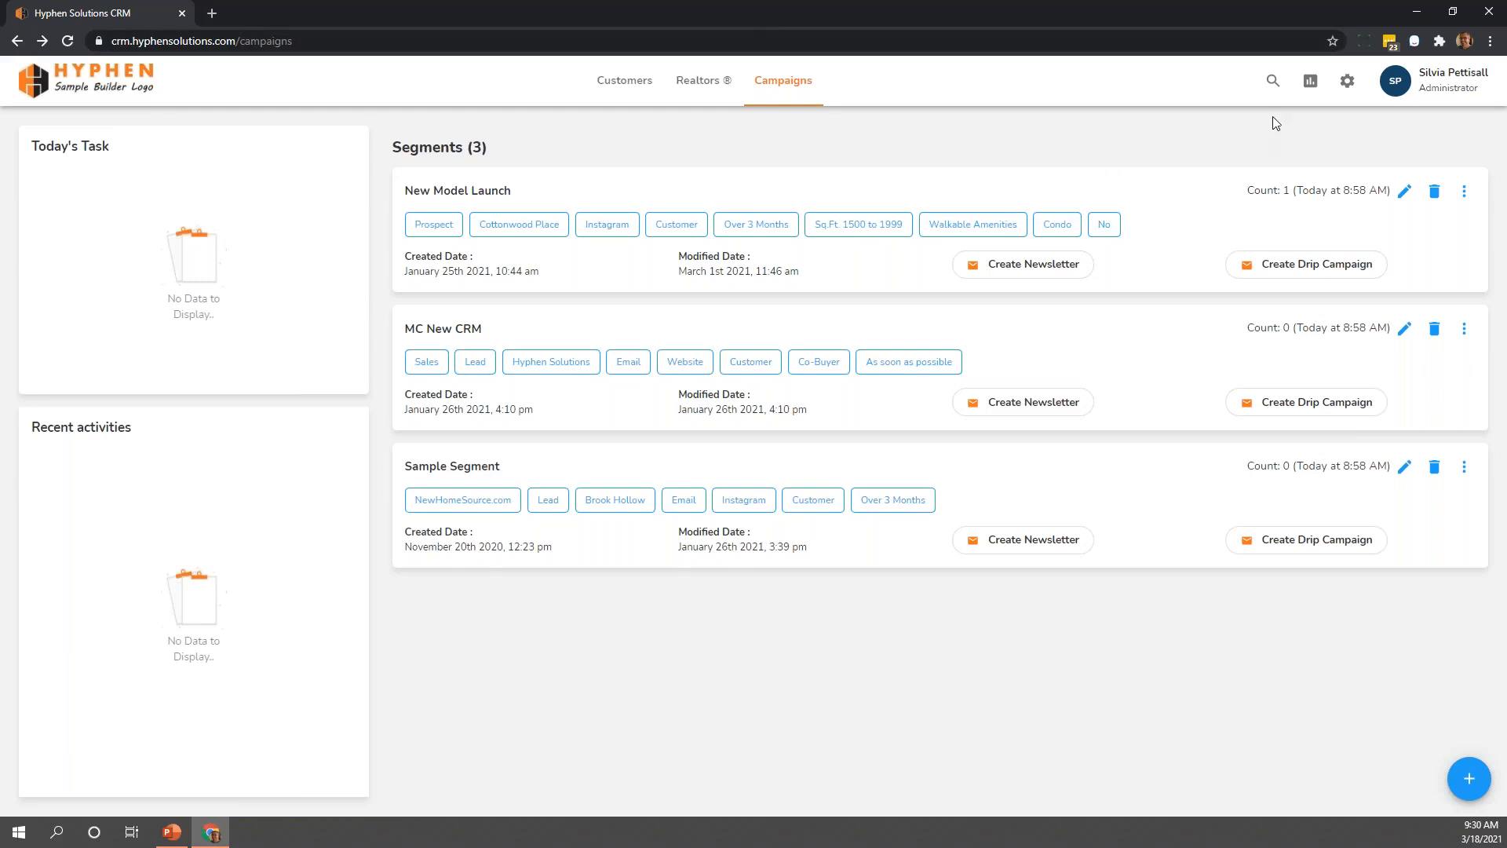
pyautogui.click(1362, 45)
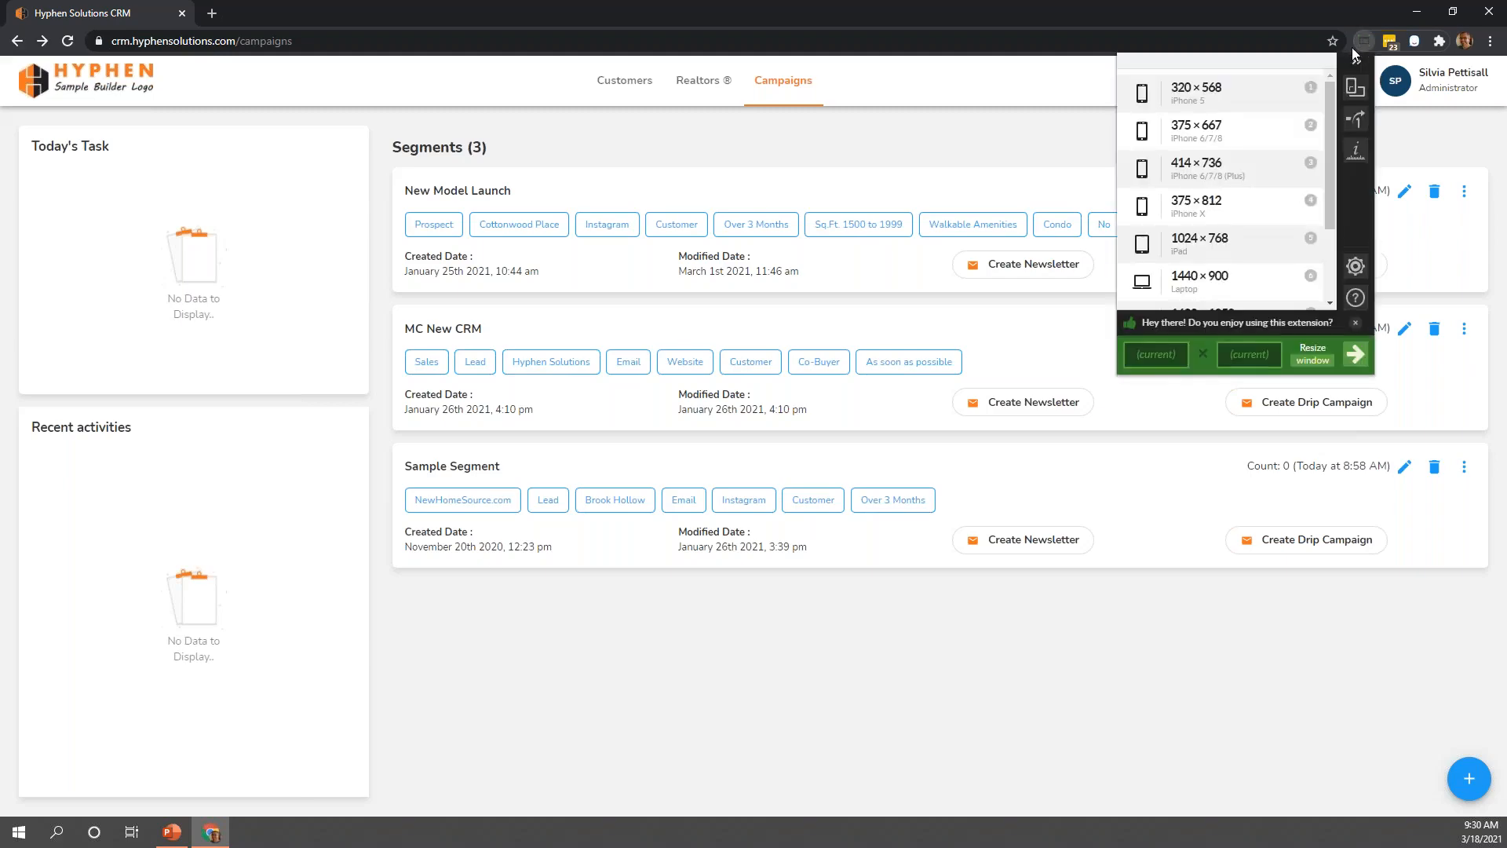
pyautogui.click(1197, 202)
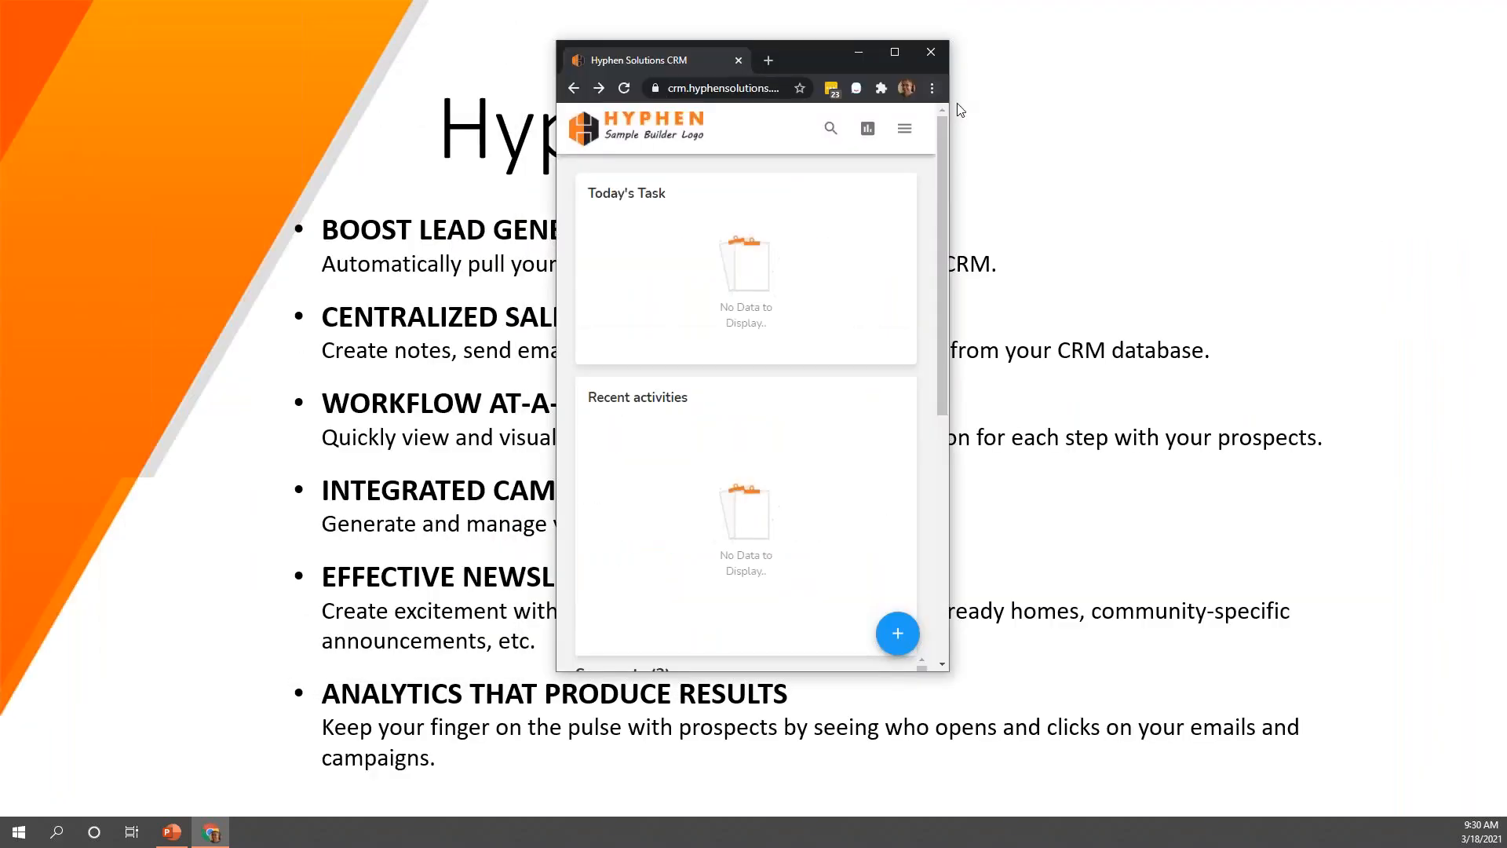
# Look through the campaign segments in the mobile layout and go to the Customers list
pyautogui.scroll(-1, 756, 370)
pyautogui.scroll(-6, 756, 371)
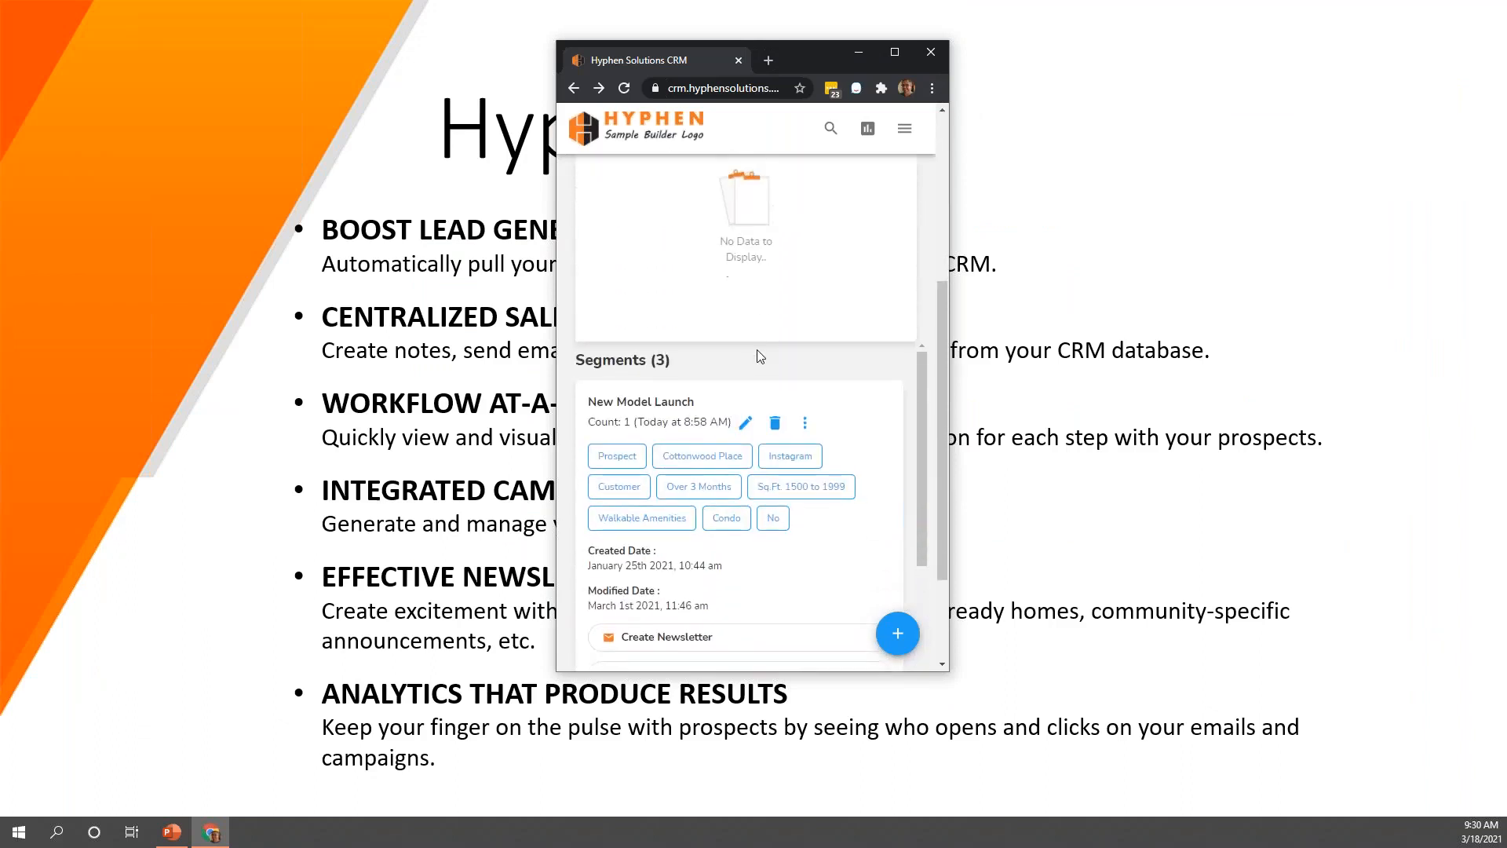
pyautogui.scroll(7, 801, 392)
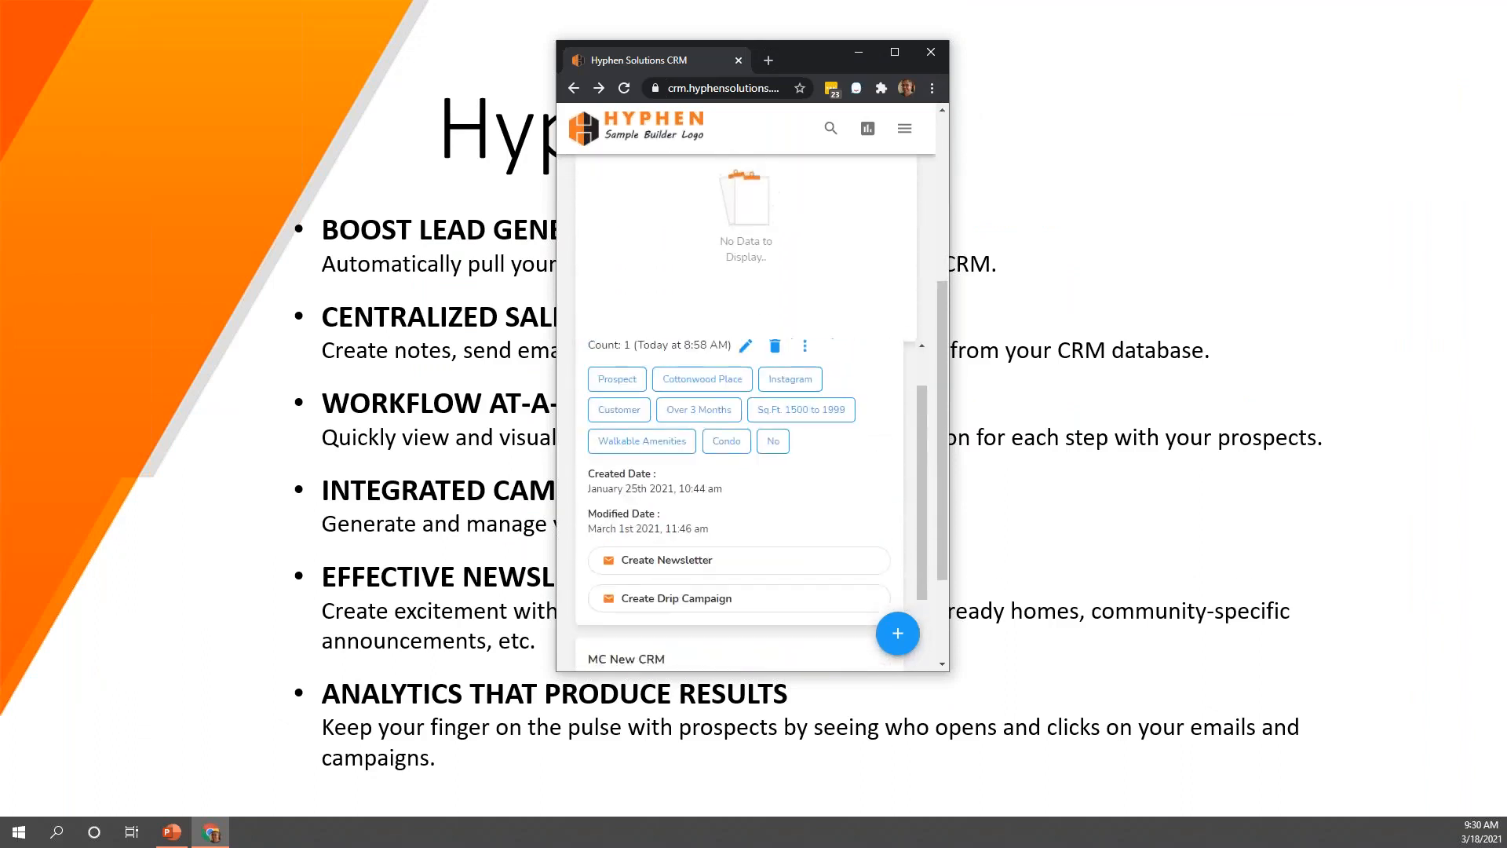
pyautogui.click(904, 128)
pyautogui.click(818, 185)
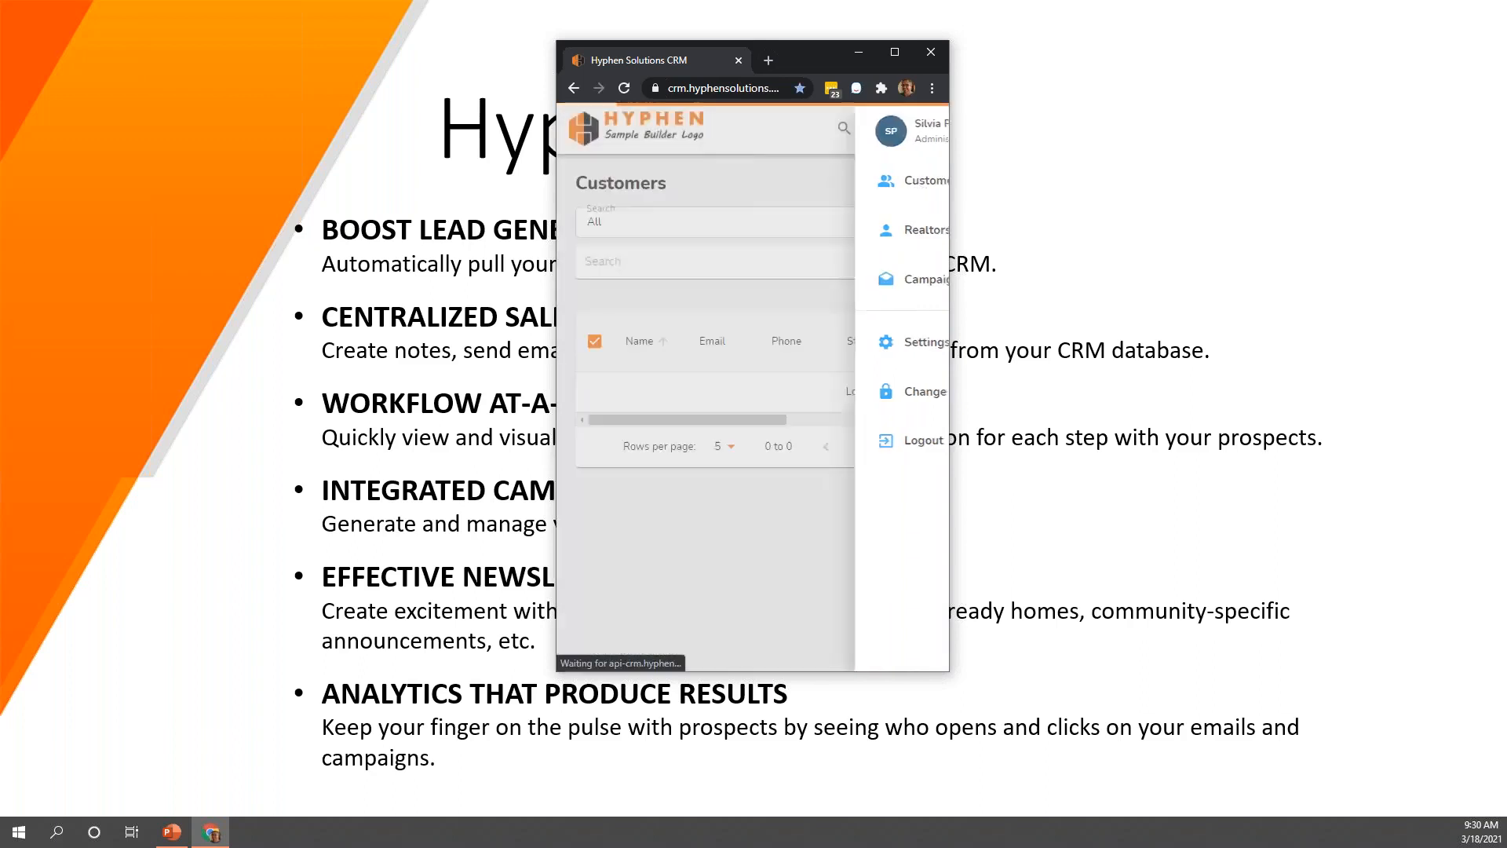
# Open the second customer's record in the mobile layout and examine the profile details
pyautogui.scroll(-1, 792, 468)
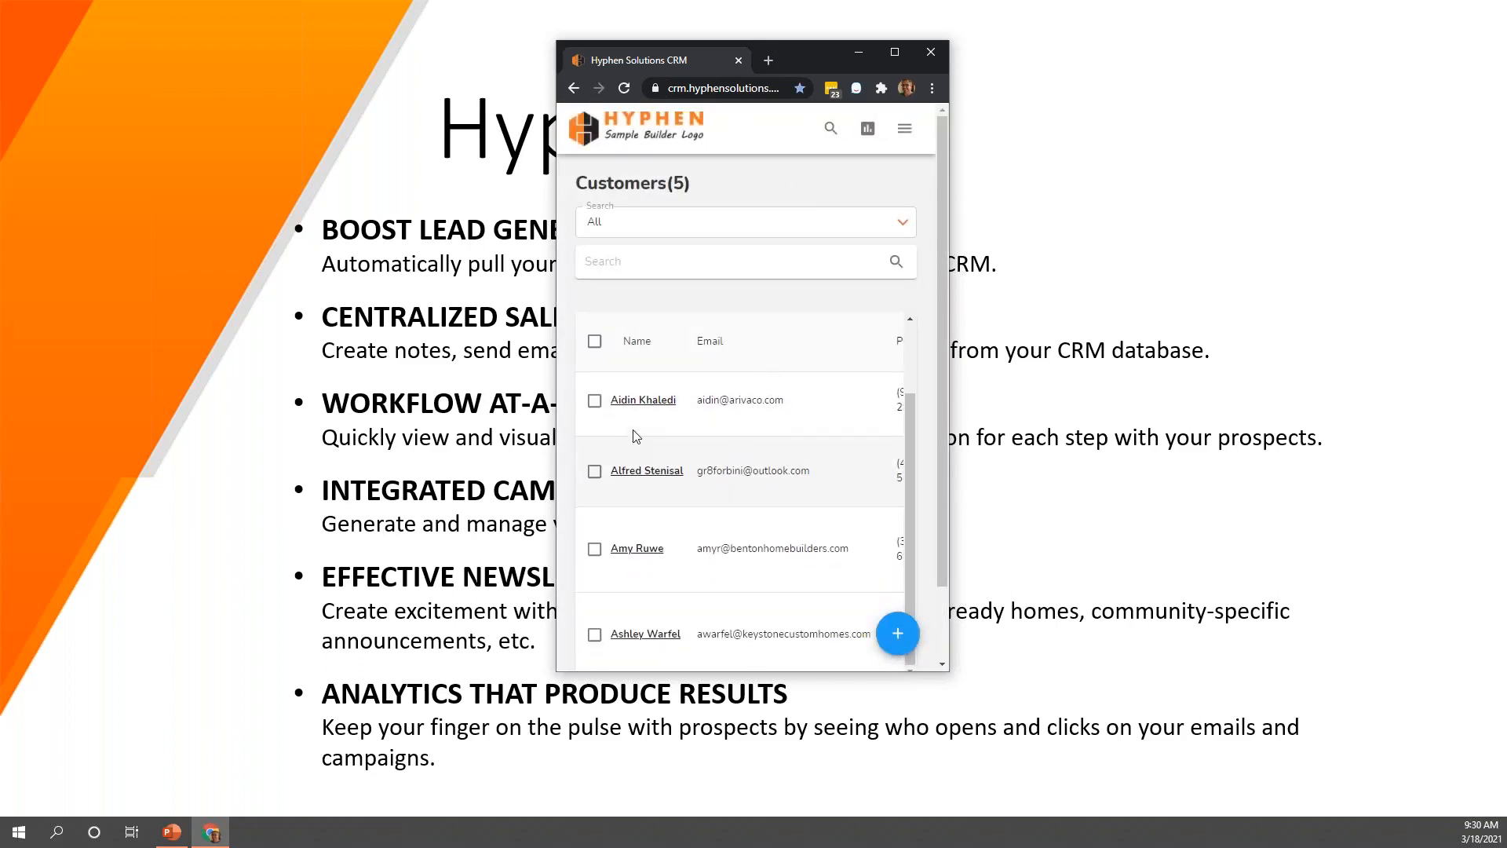
pyautogui.click(637, 425)
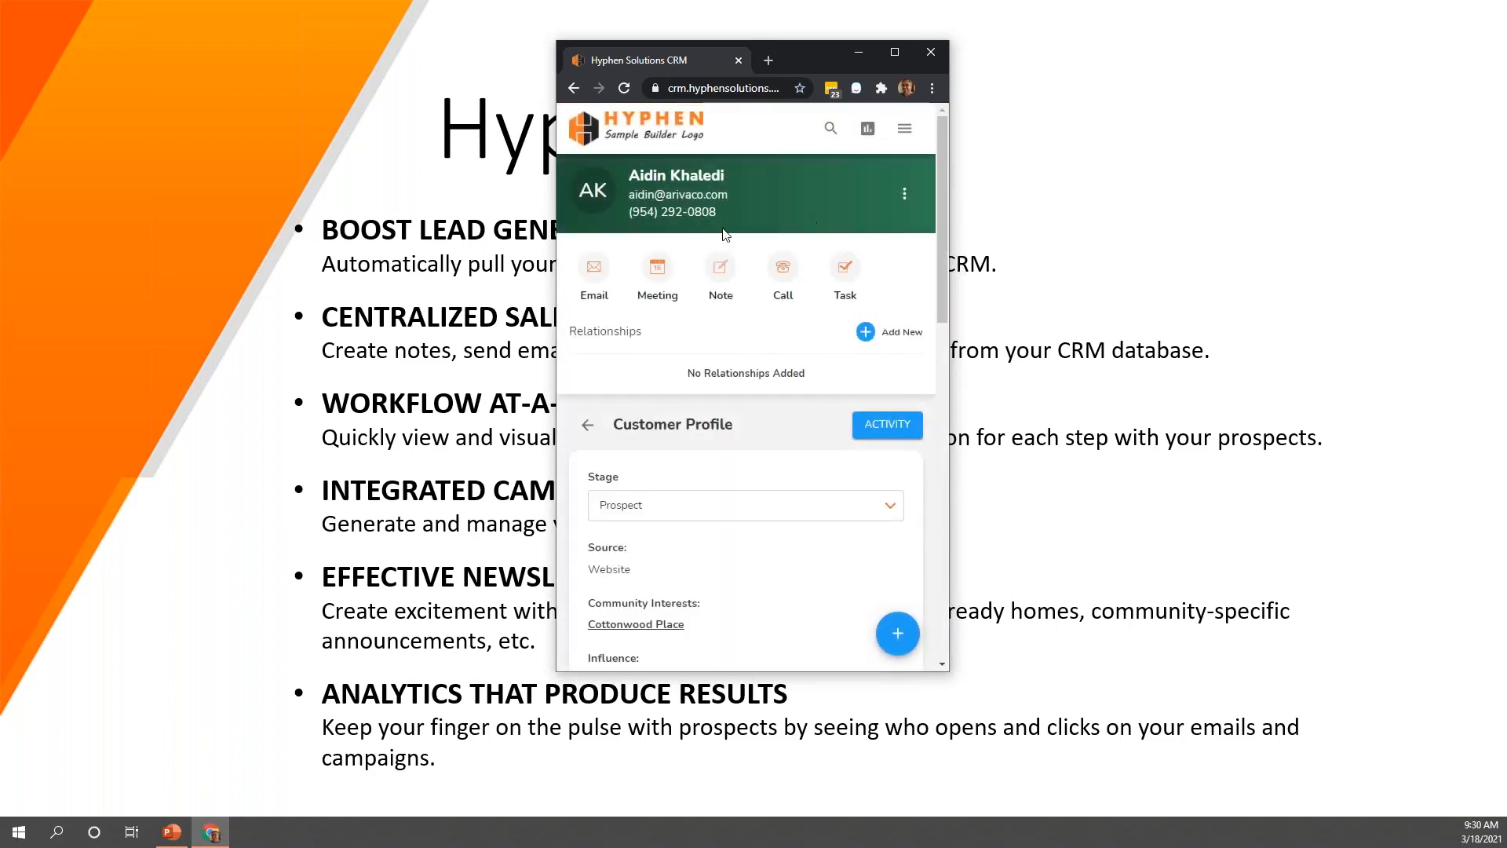
pyautogui.scroll(-3, 697, 479)
# Return to the Customers list from the profile and look through its records
pyautogui.click(907, 131)
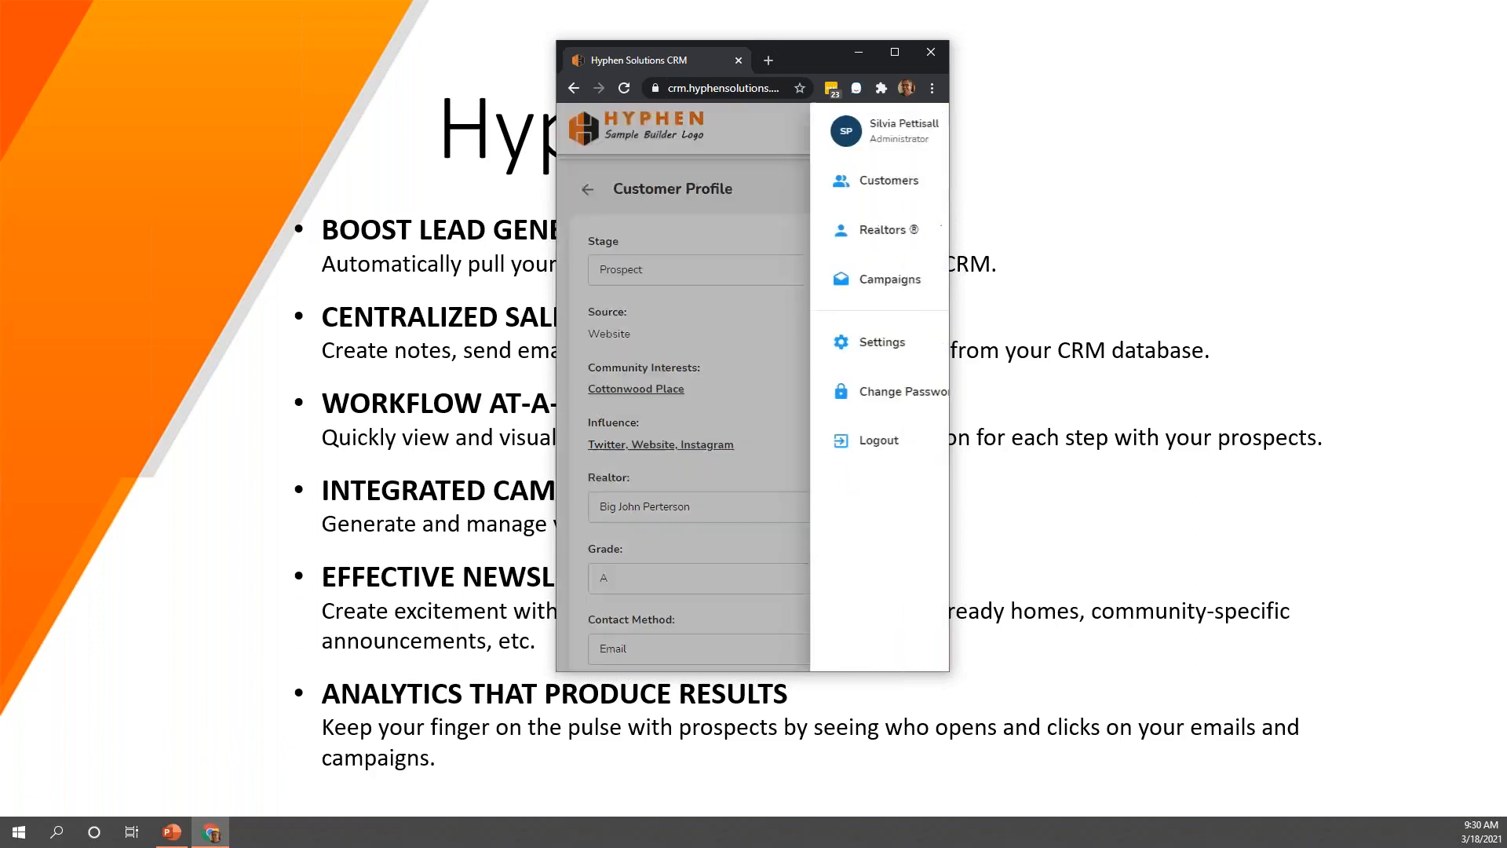
pyautogui.click(827, 182)
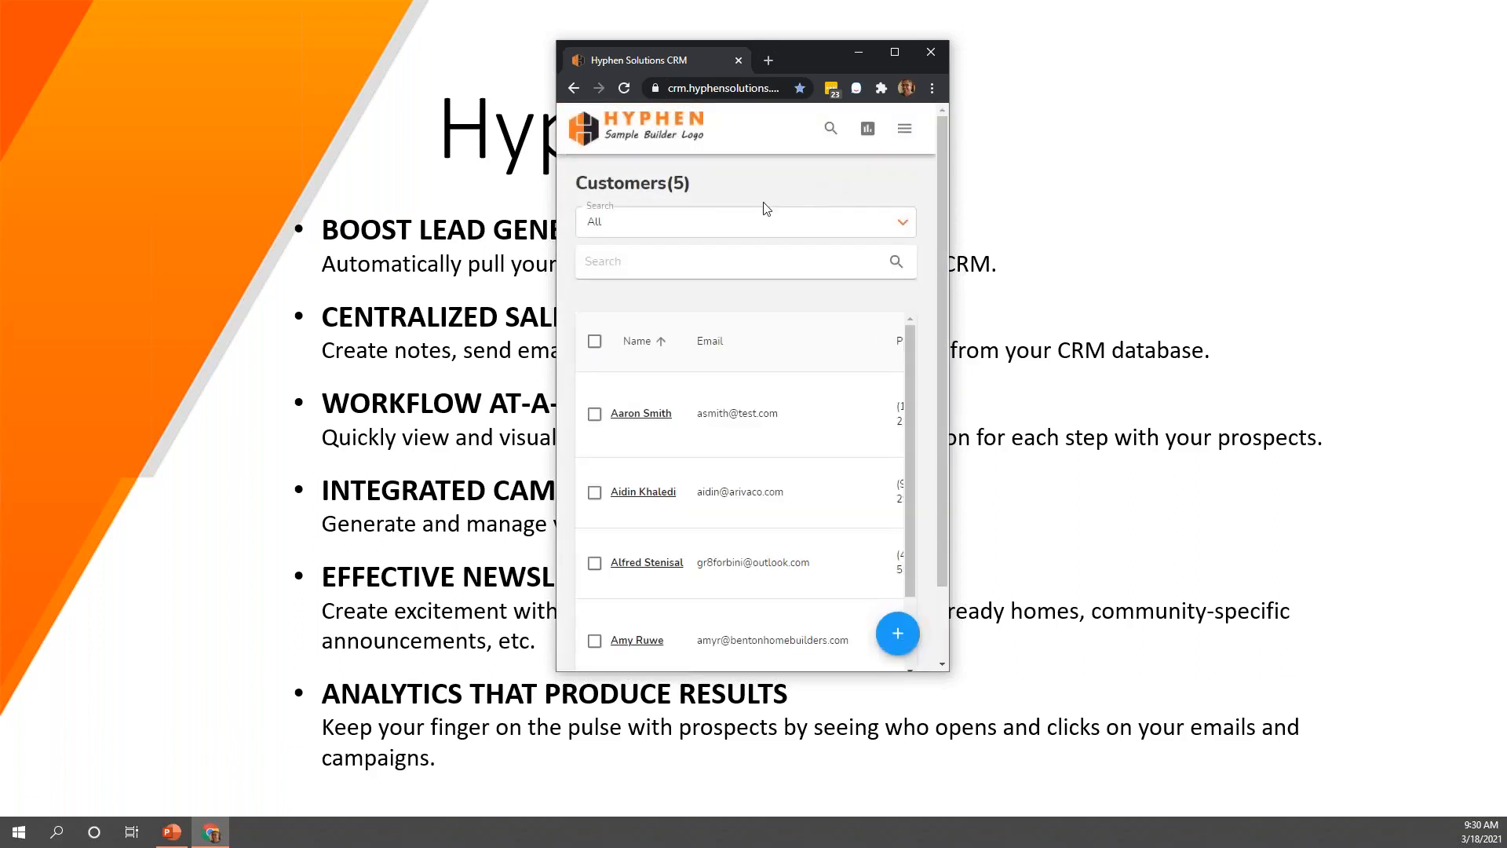
pyautogui.scroll(-1, 775, 503)
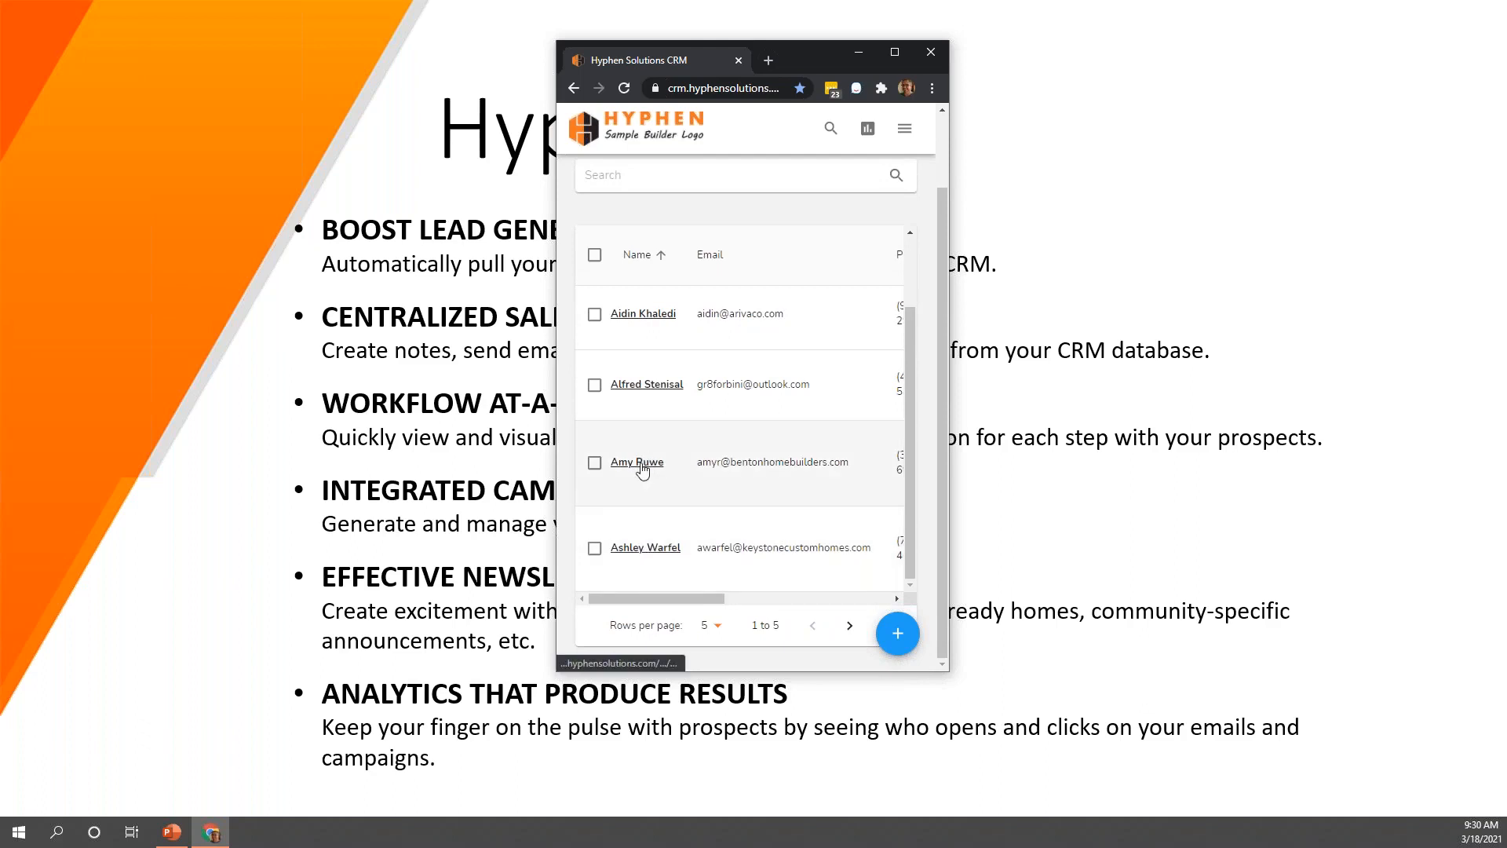
pyautogui.scroll(1, 640, 471)
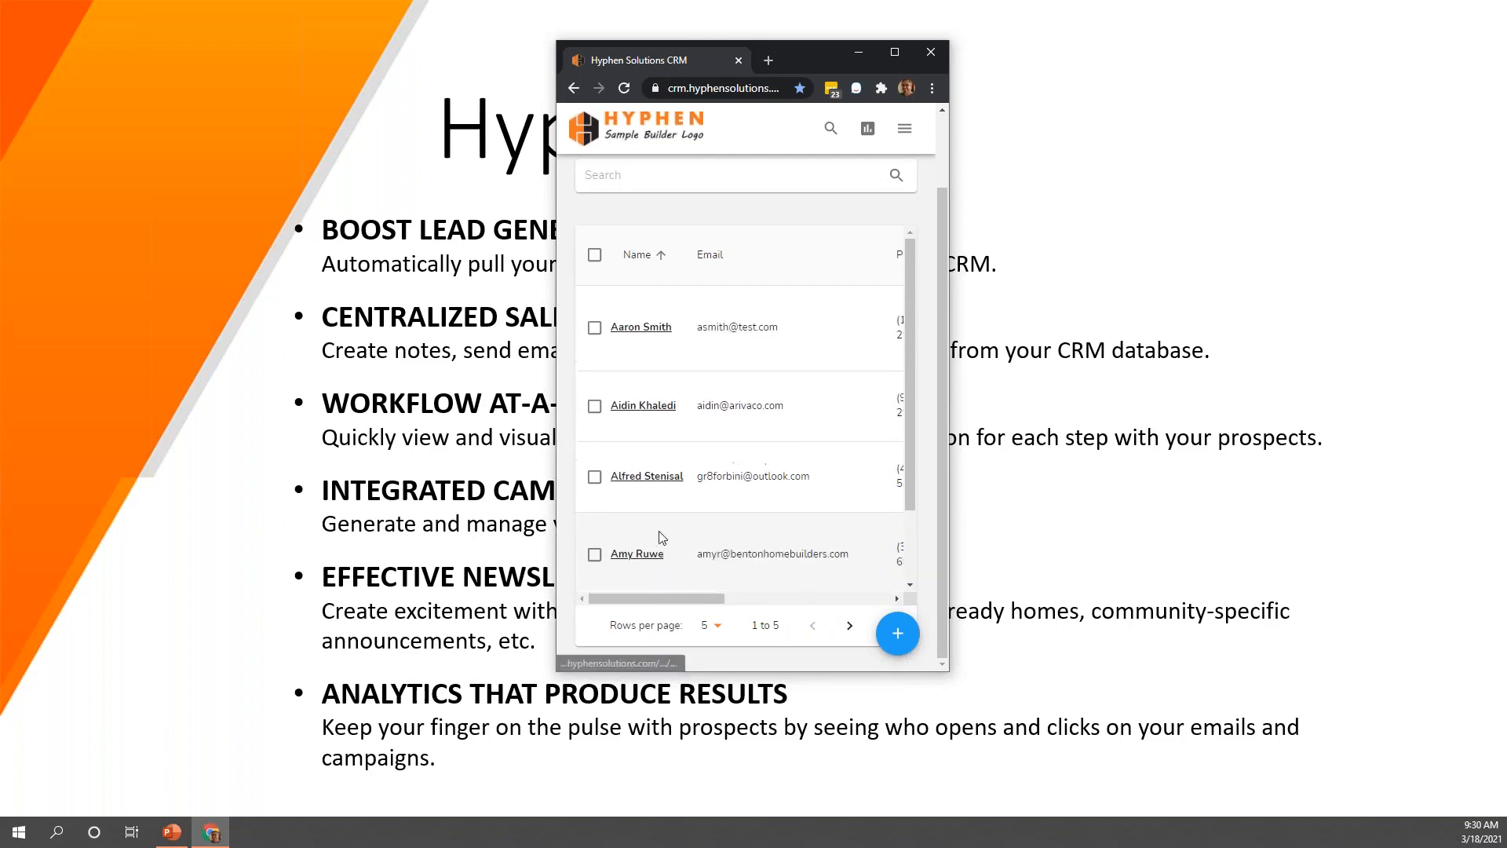
# Open the third customer's record, look over the profile and display its activity history
pyautogui.click(639, 477)
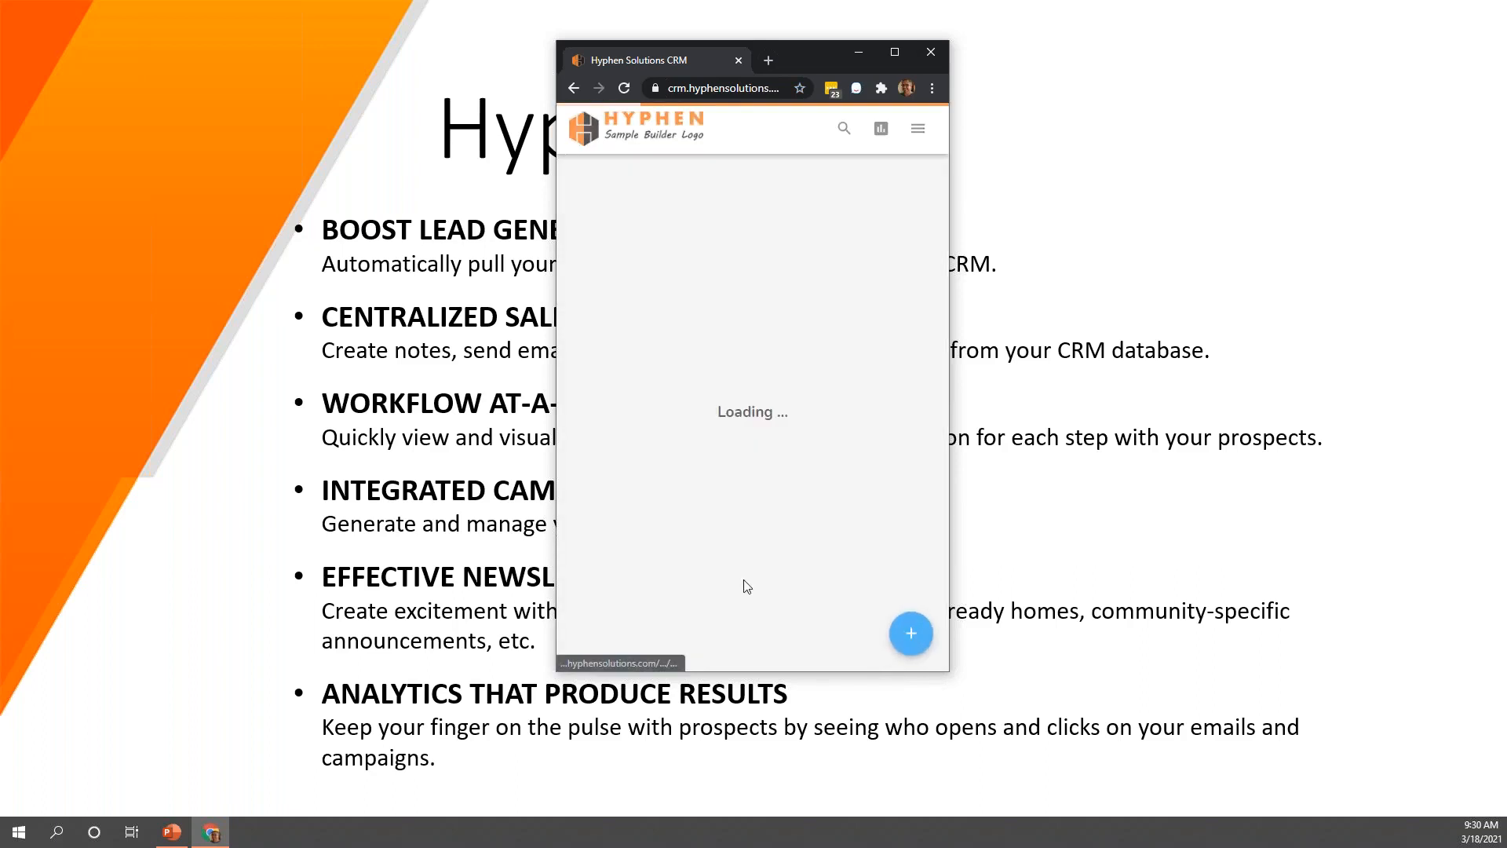
pyautogui.scroll(-3, 785, 474)
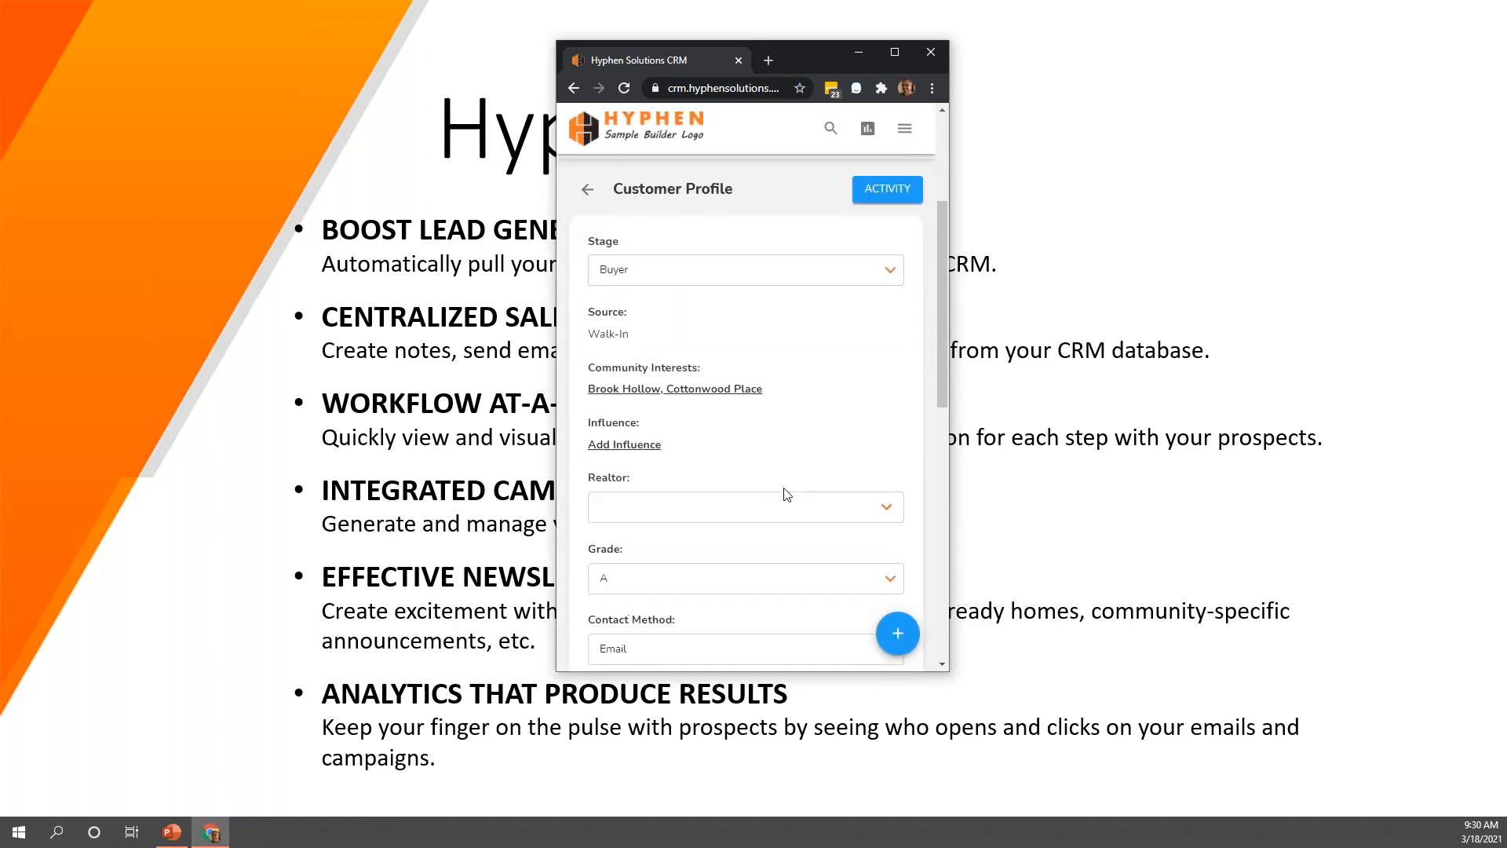
pyautogui.scroll(3, 788, 494)
pyautogui.click(858, 426)
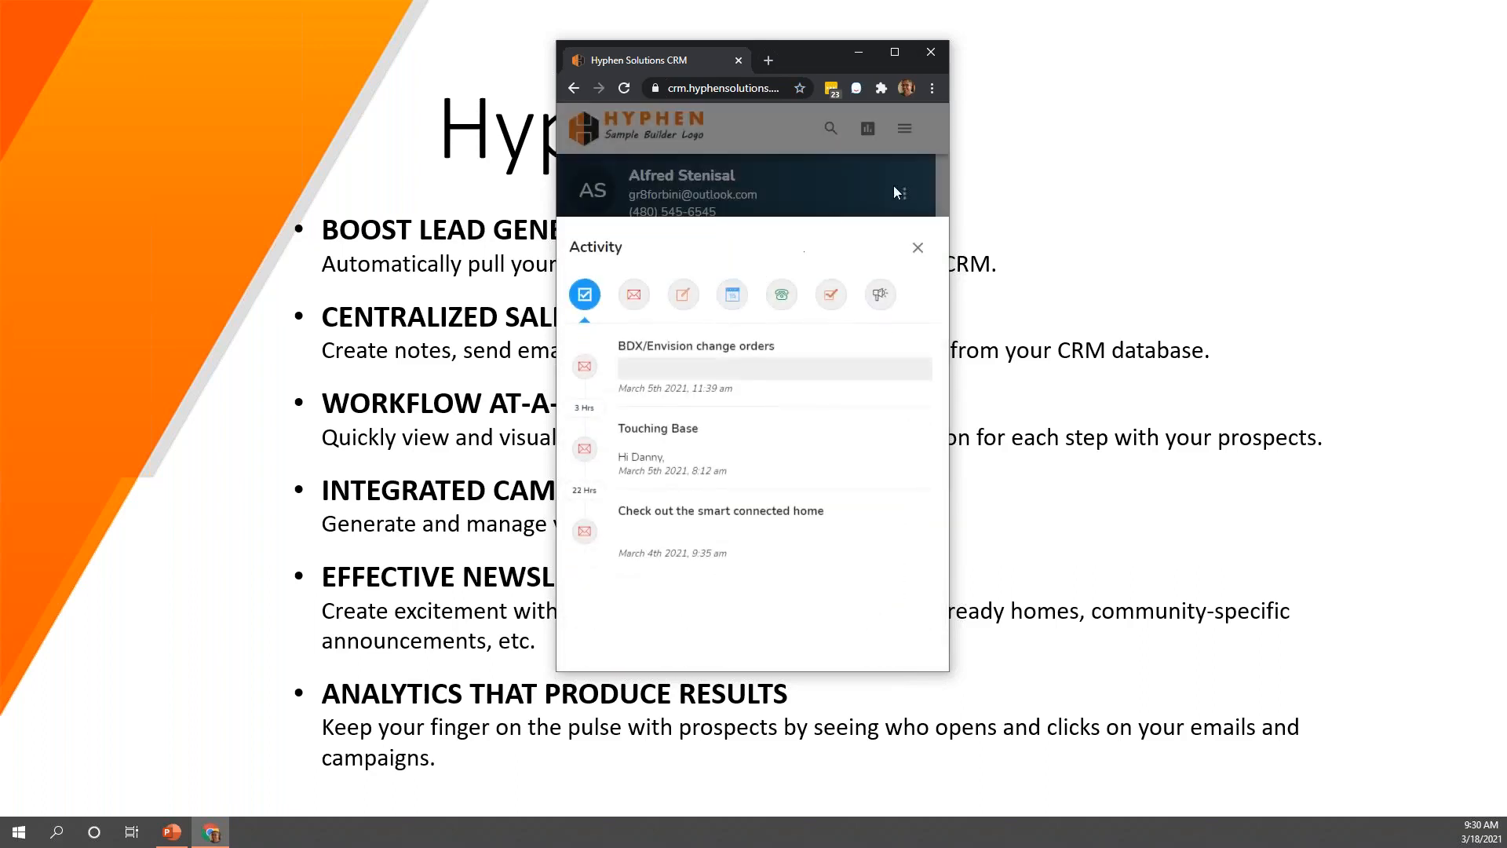
# Maximize the browser window and add Garage - Private and Garage - 3 car to the customer's desired features
pyautogui.click(891, 53)
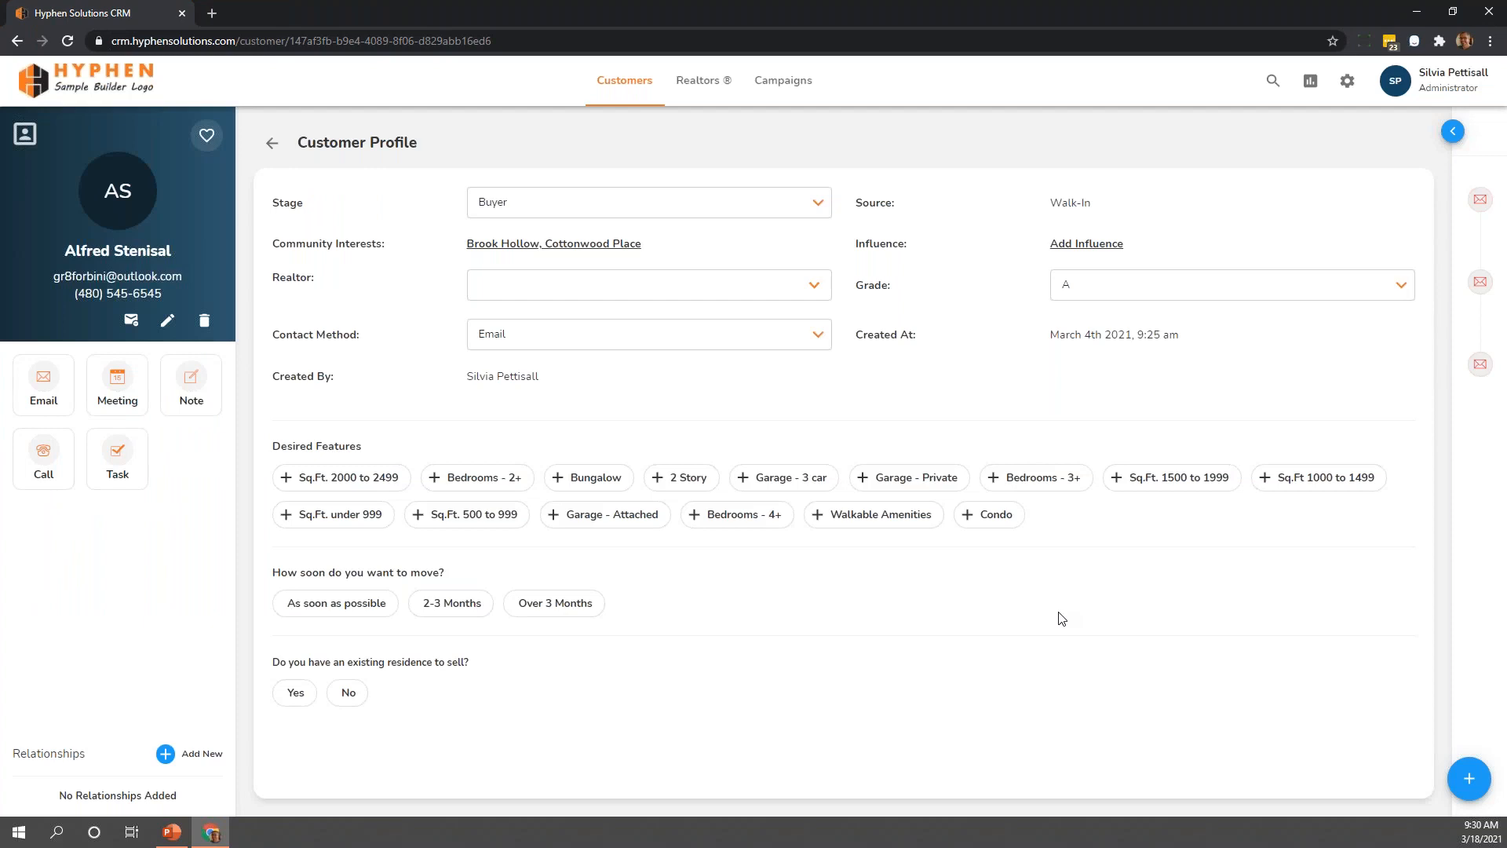
pyautogui.click(872, 476)
pyautogui.click(781, 479)
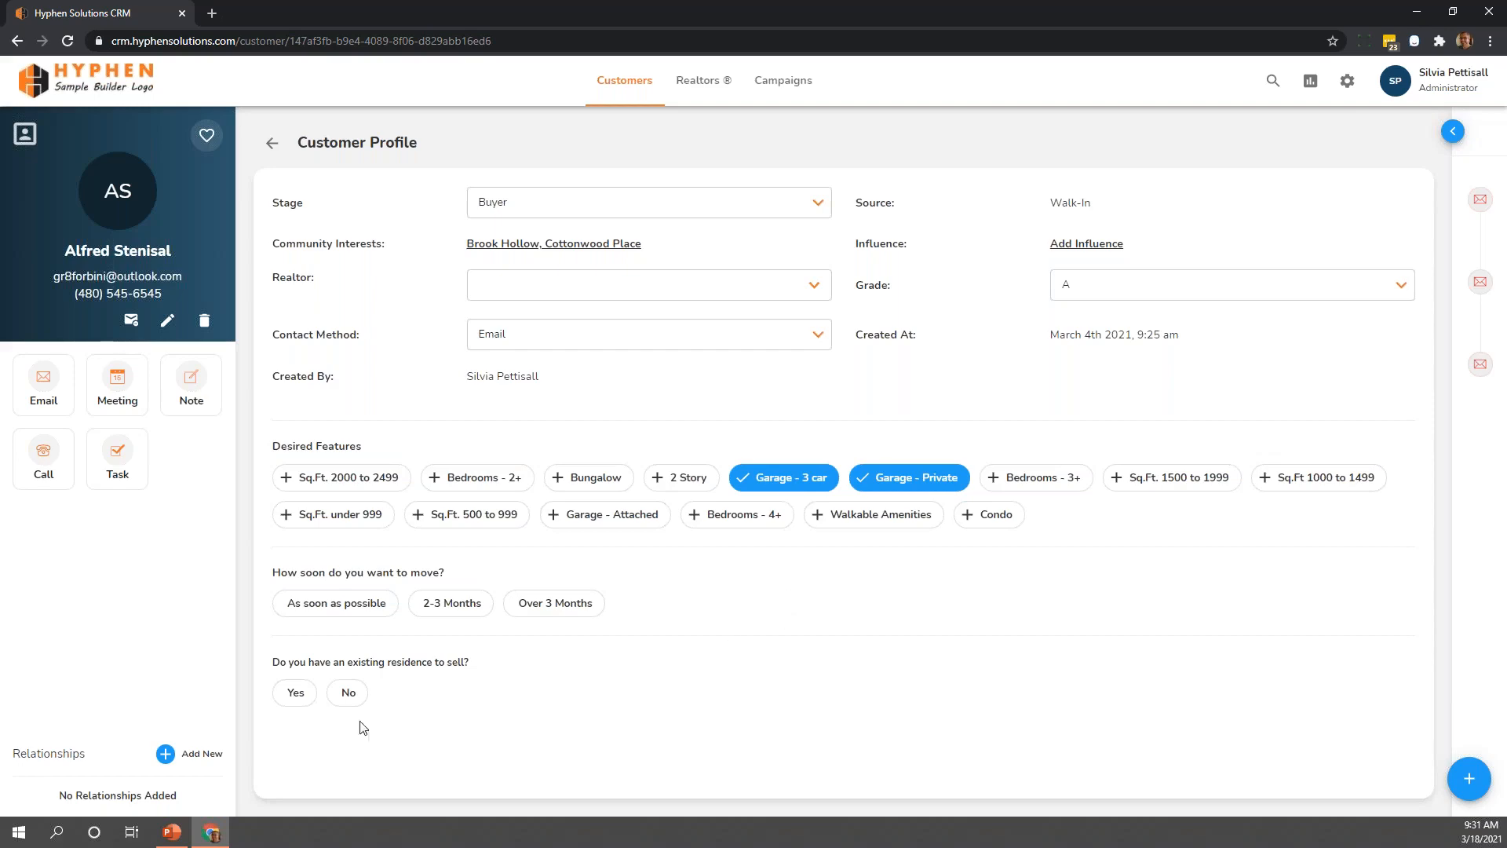
# Switch to the PowerPoint presentation and advance to the Get In Touch With Us slide
pyautogui.click(172, 832)
pyautogui.press('Right')
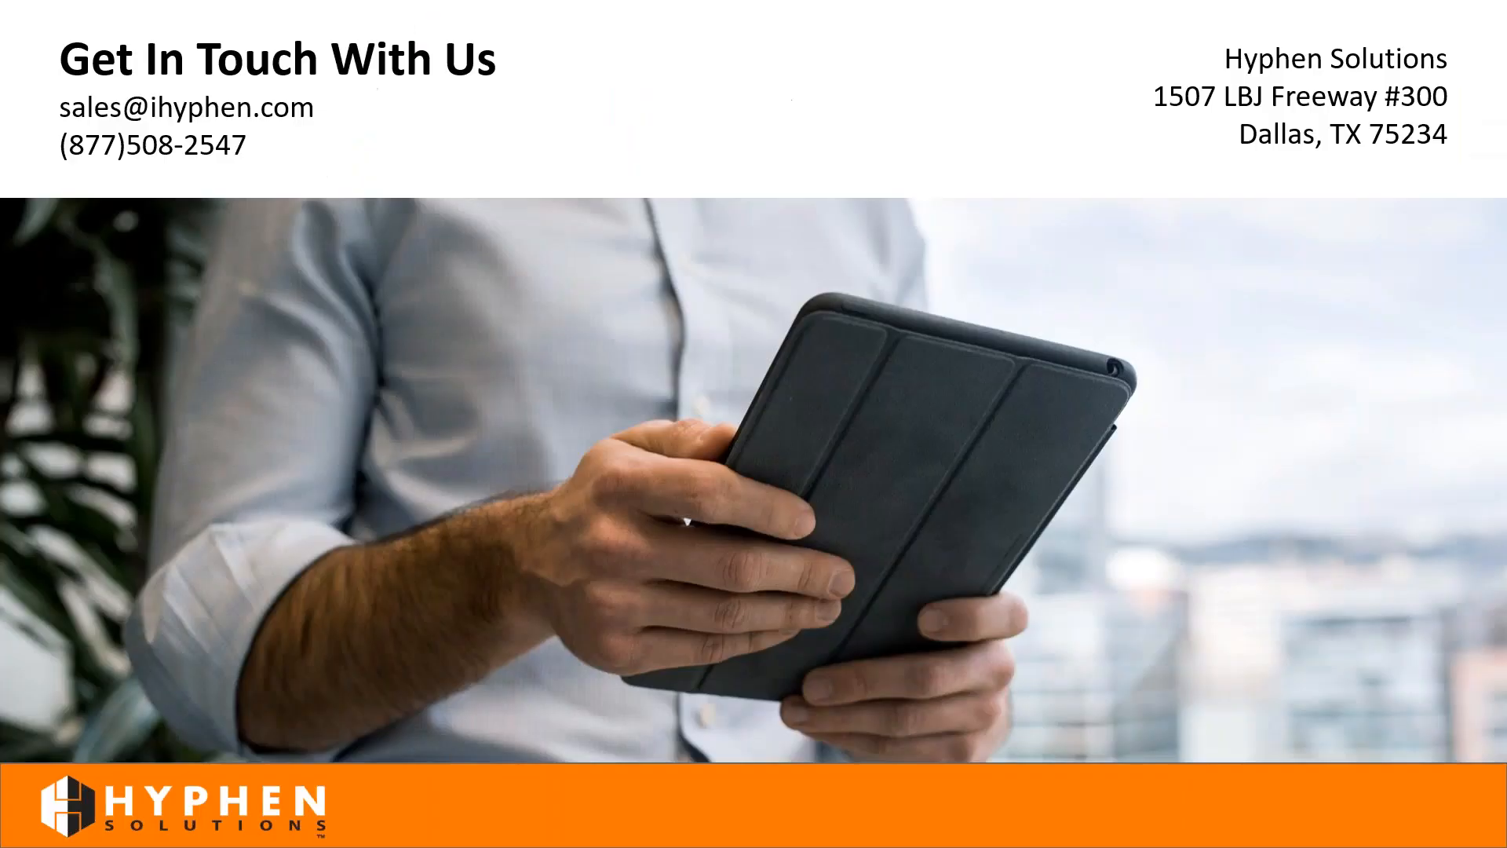